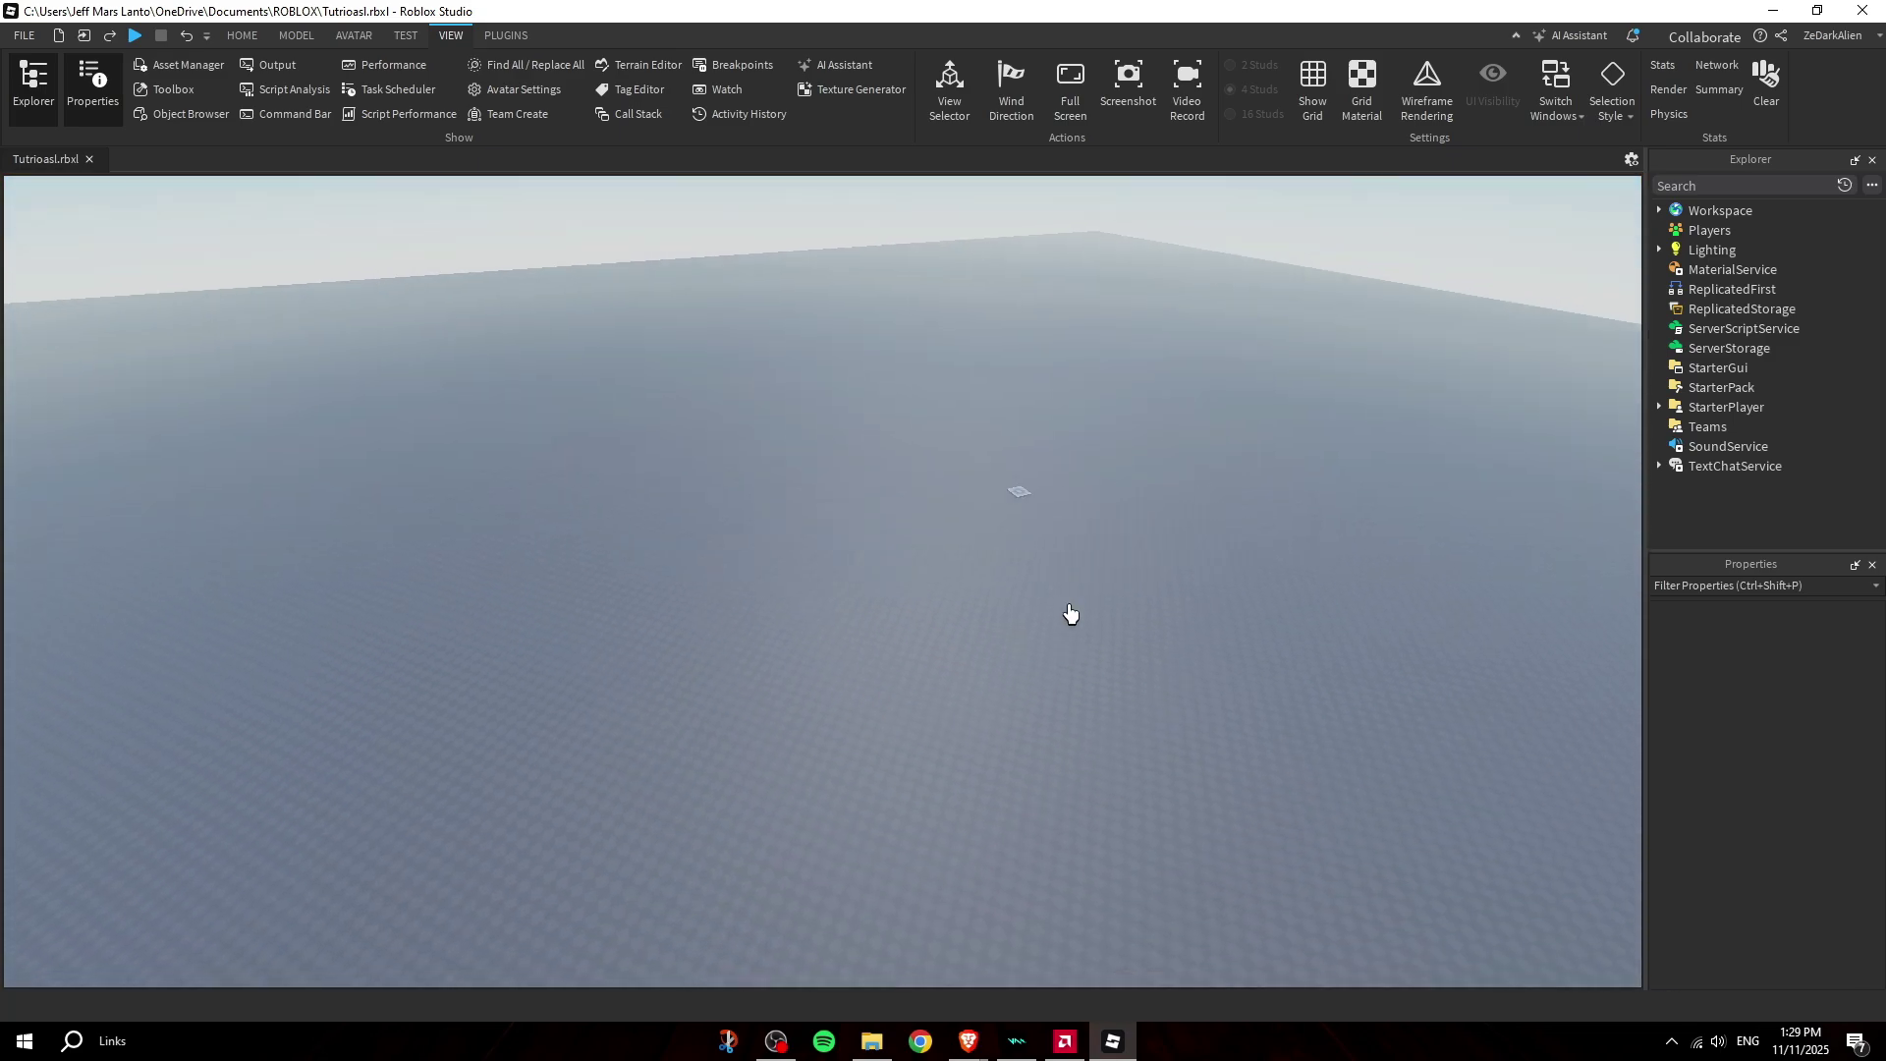
{"action": "scroll", "coordinate": [1070, 614], "scroll_direction": "up", "scroll_amount": 2}
{"action": "right_click_drag", "start_coordinate": [985, 559], "coordinate": [897, 682]}
{"action": "scroll", "coordinate": [897, 682], "scroll_direction": "up", "scroll_amount": 5}
{"action": "right_click_drag", "start_coordinate": [687, 556], "coordinate": [822, 296]}
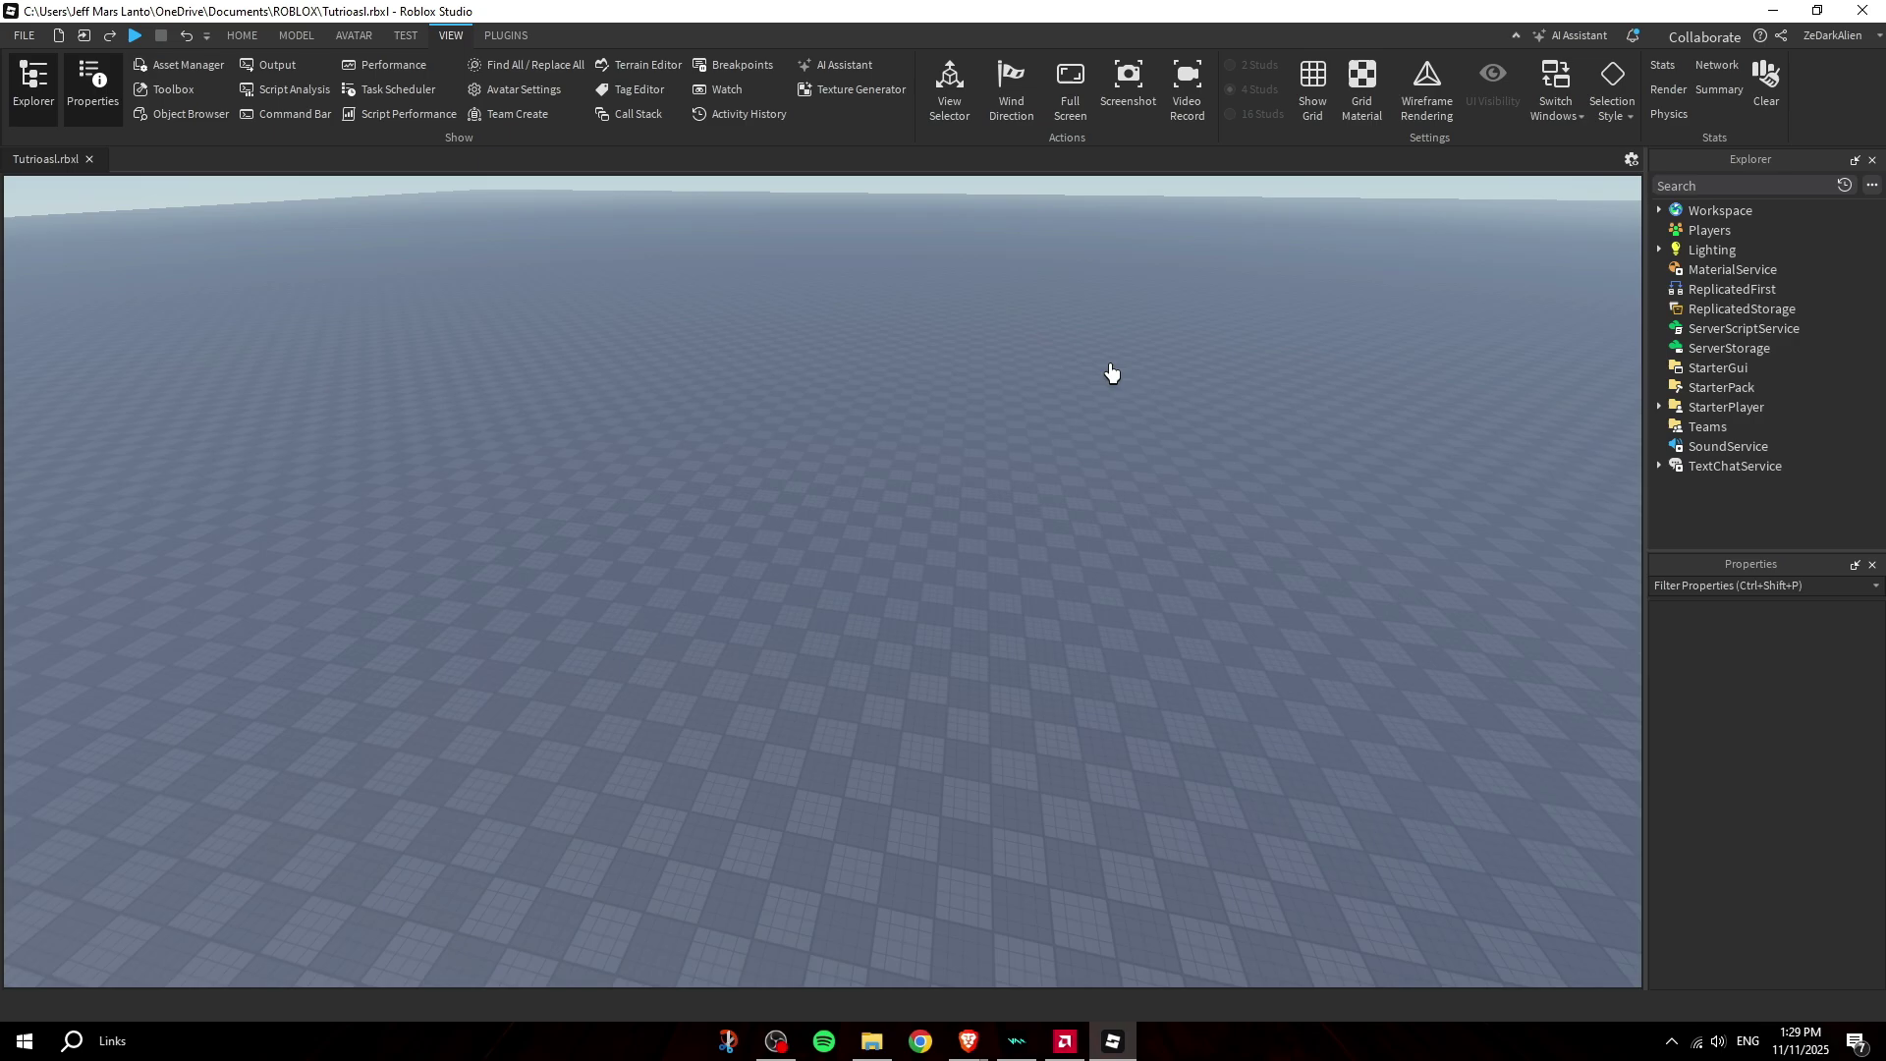
{"action": "right_click_drag", "start_coordinate": [753, 462], "coordinate": [873, 759]}
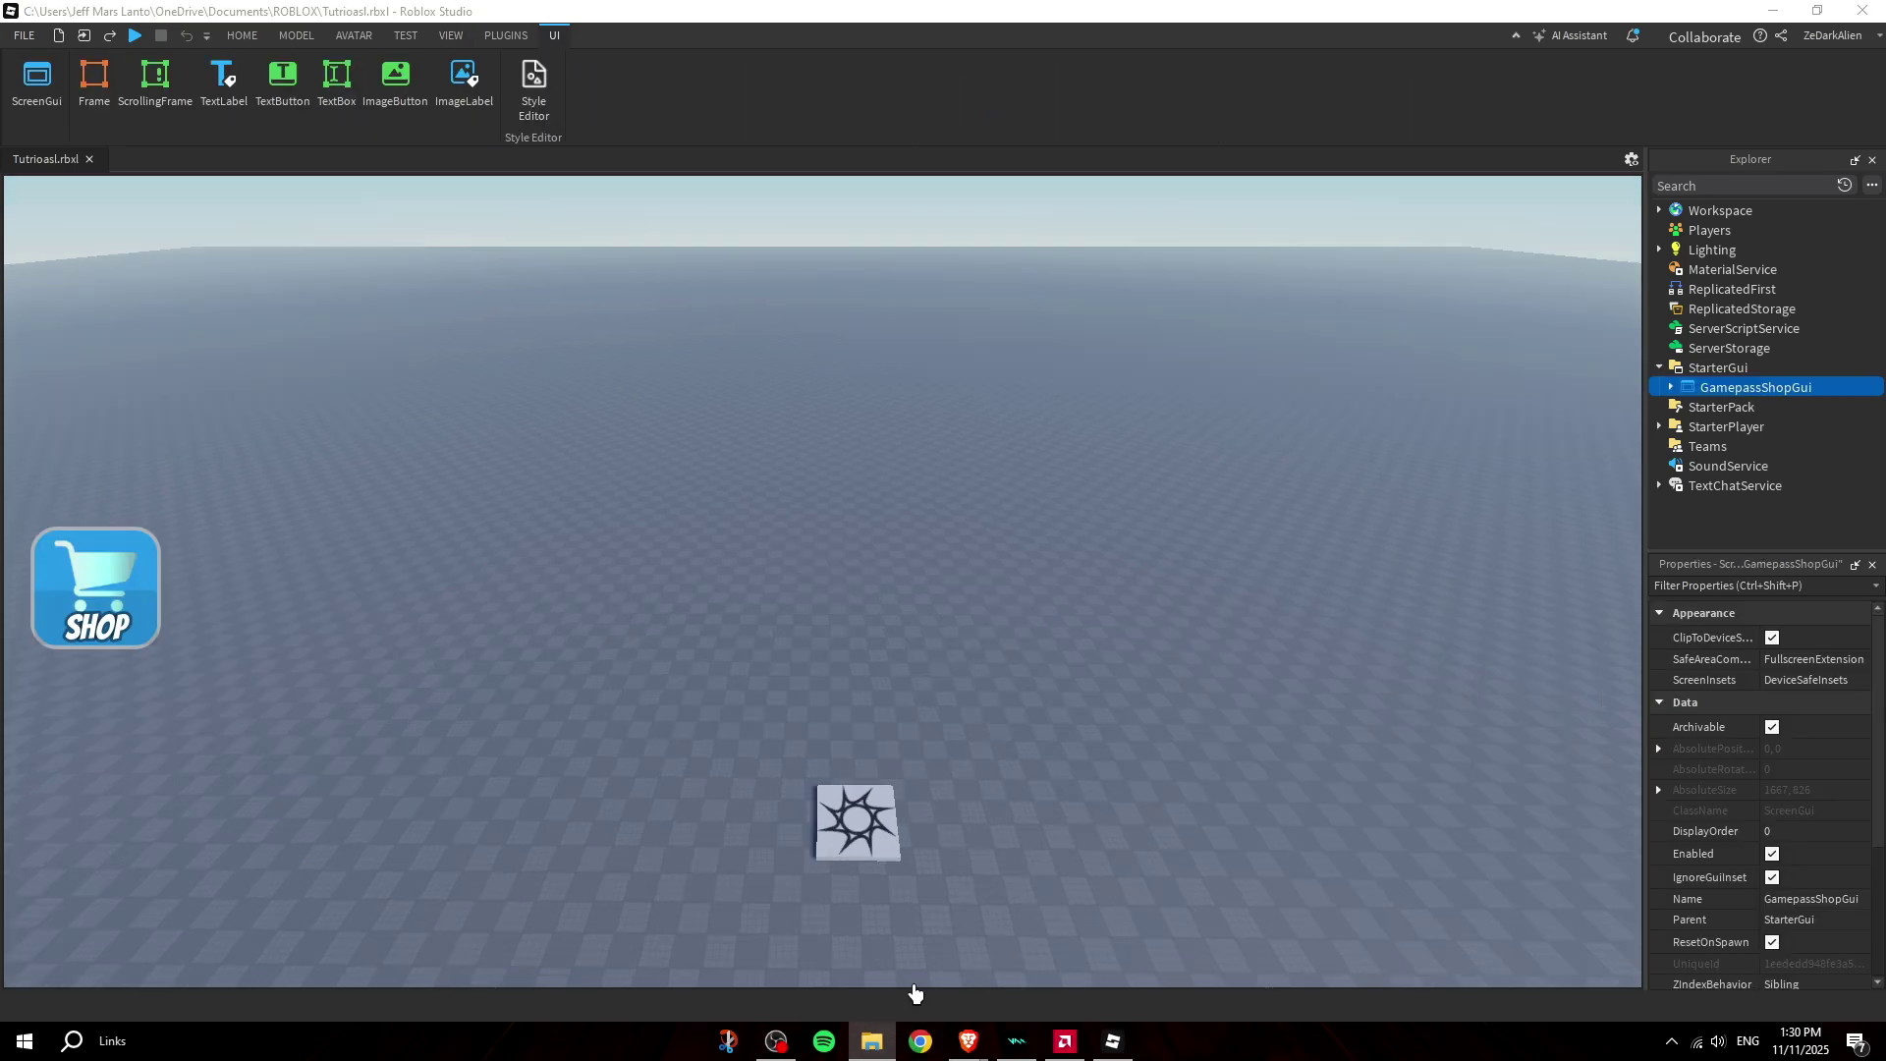
{"action": "right_click_drag", "start_coordinate": [1039, 647], "coordinate": [757, 631]}
{"action": "left_click", "coordinate": [242, 35]}
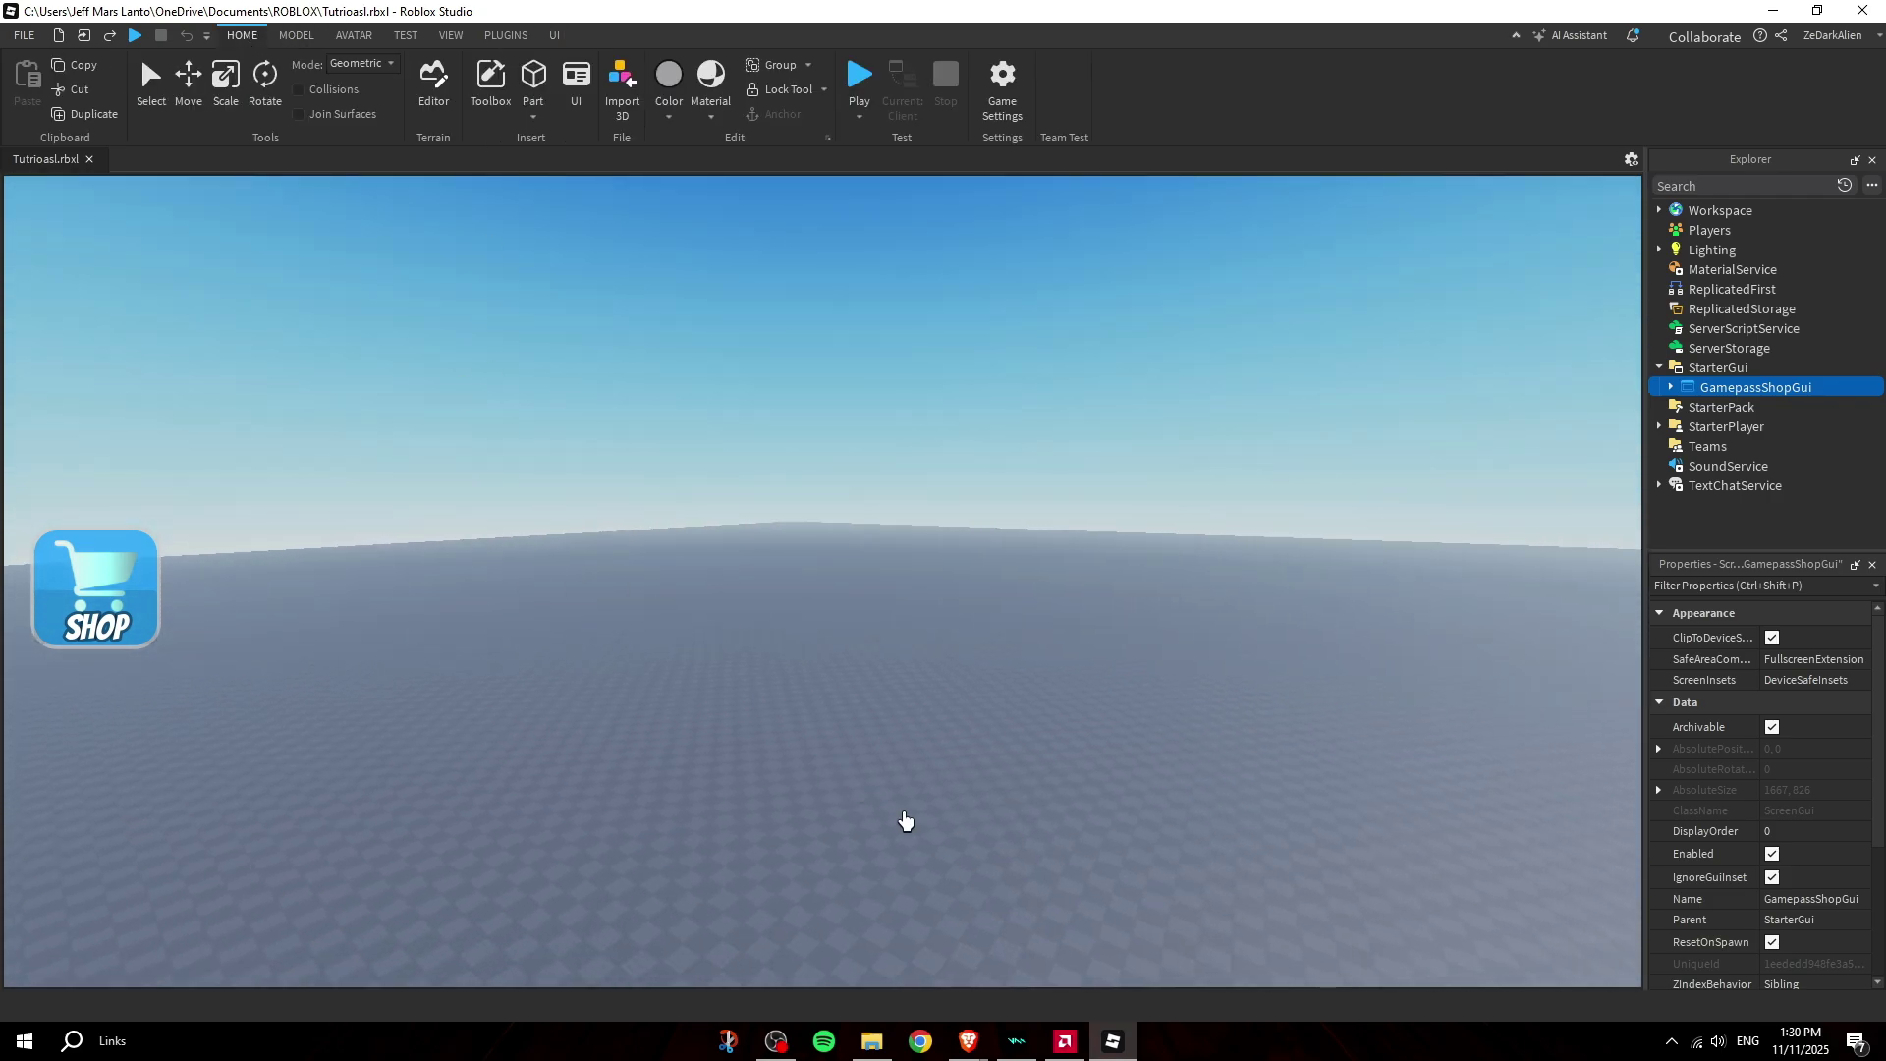
{"action": "right_click_drag", "start_coordinate": [905, 820], "coordinate": [930, 821]}
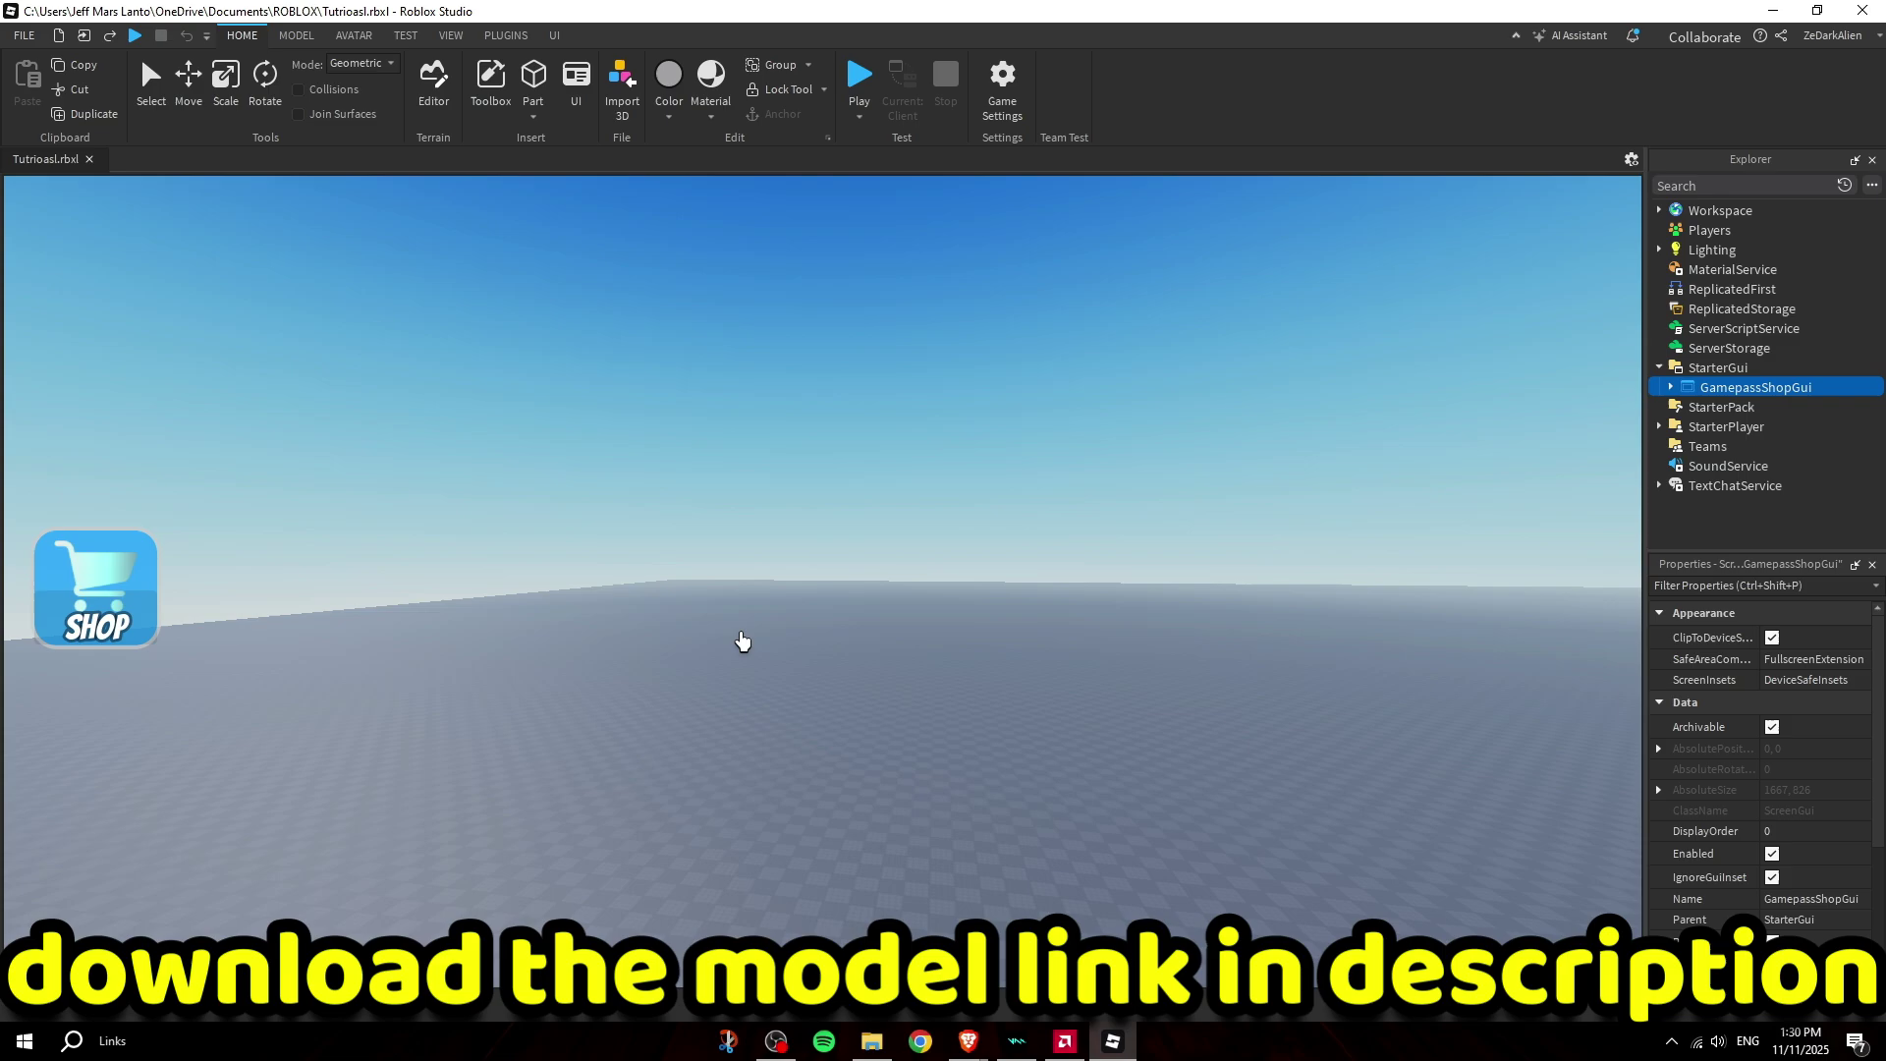
{"action": "right_click_drag", "start_coordinate": [743, 640], "coordinate": [737, 644]}
Import the downloaded GamepassShopGui model into the place and move it from Workspace into StarterGui.
{"action": "left_click_drag", "start_coordinate": [0, 317], "coordinate": [613, 313]}
{"action": "left_click_drag", "start_coordinate": [257, 440], "coordinate": [1415, 501]}
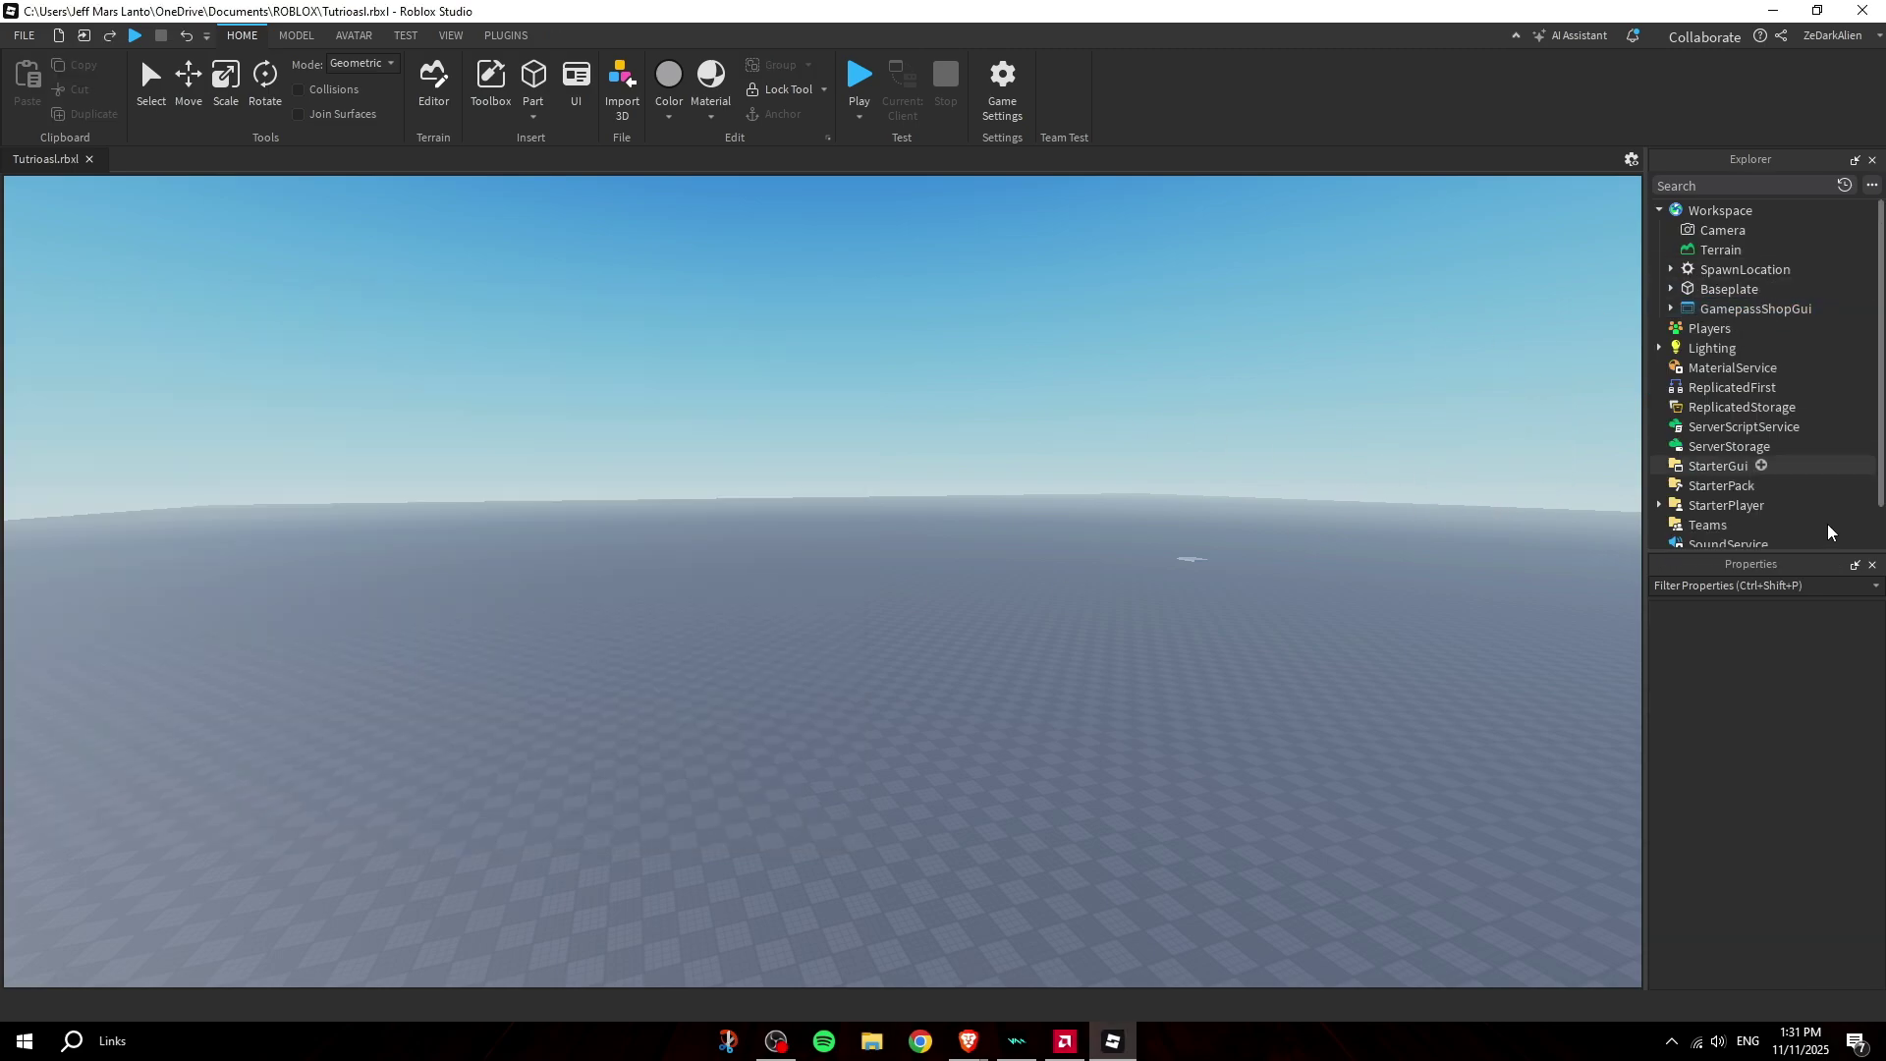
{"action": "right_click_drag", "start_coordinate": [1431, 501], "coordinate": [1431, 501]}
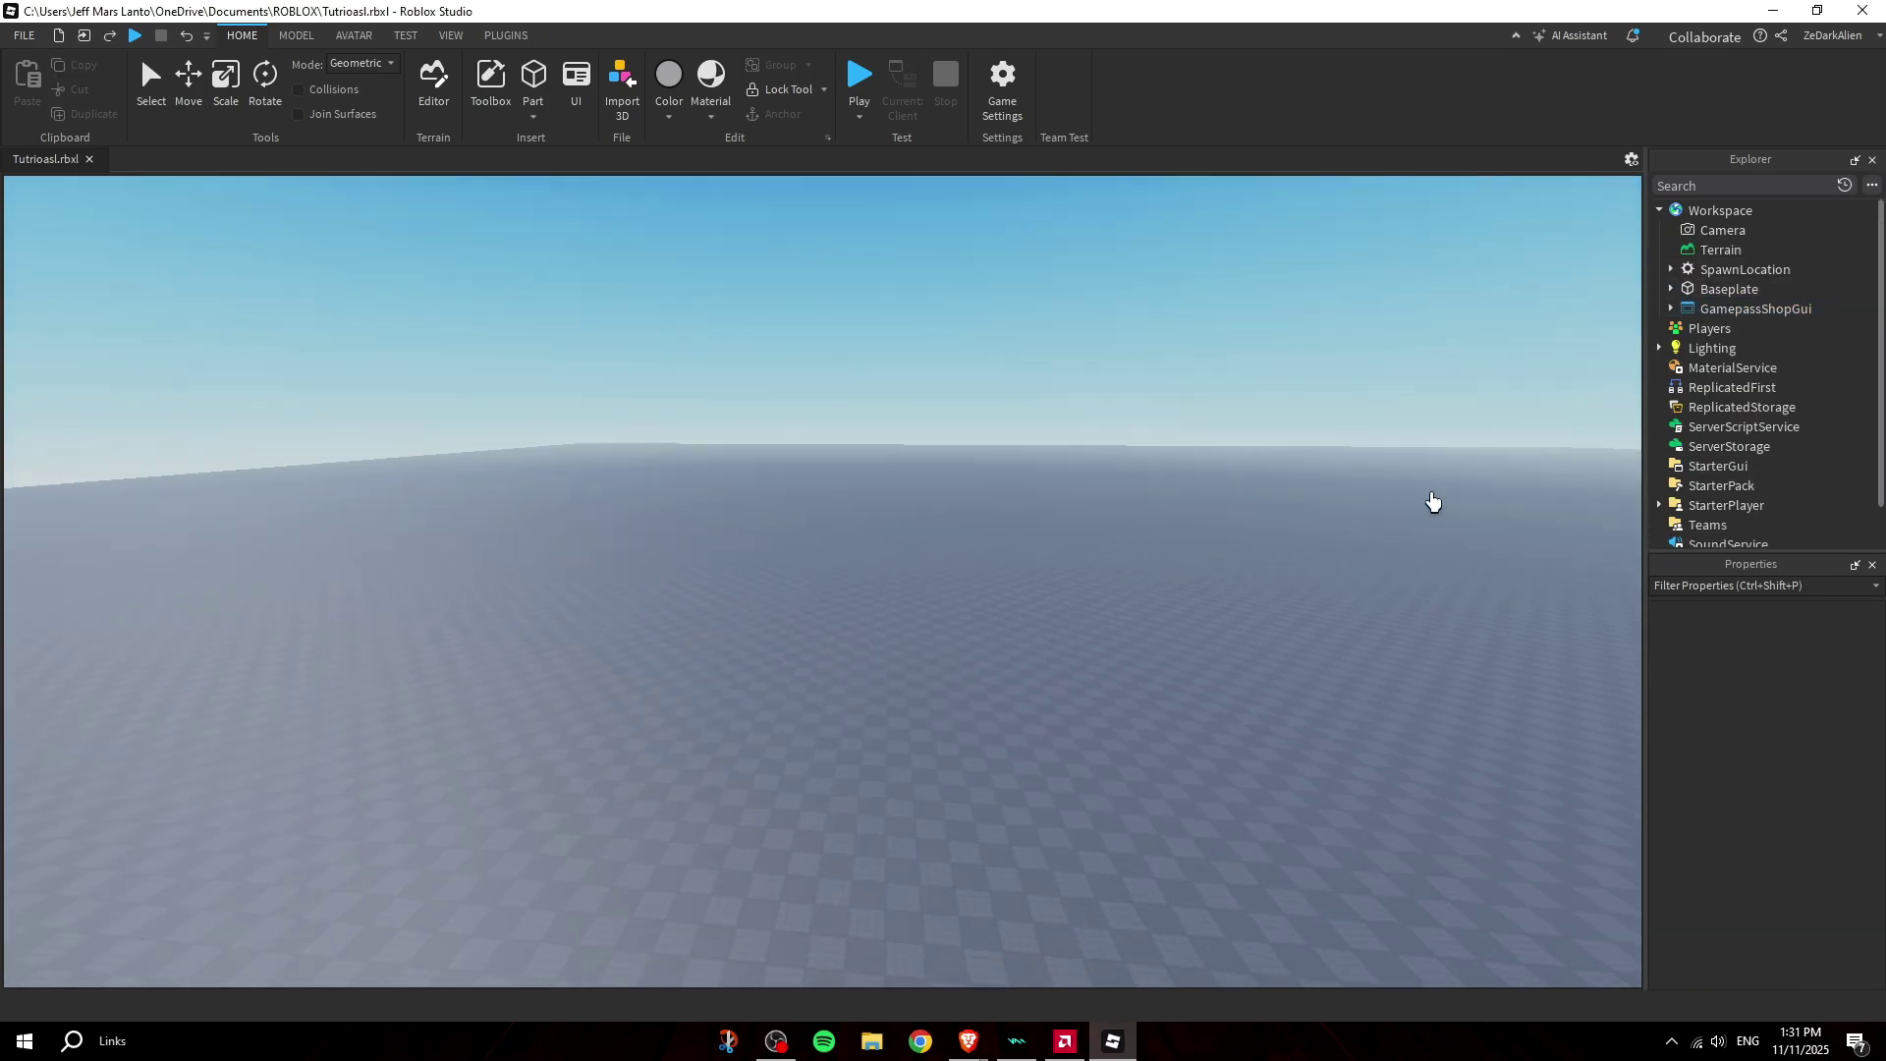
{"action": "left_click", "coordinate": [1737, 310]}
{"action": "left_click_drag", "start_coordinate": [1360, 378], "coordinate": [1330, 707]}
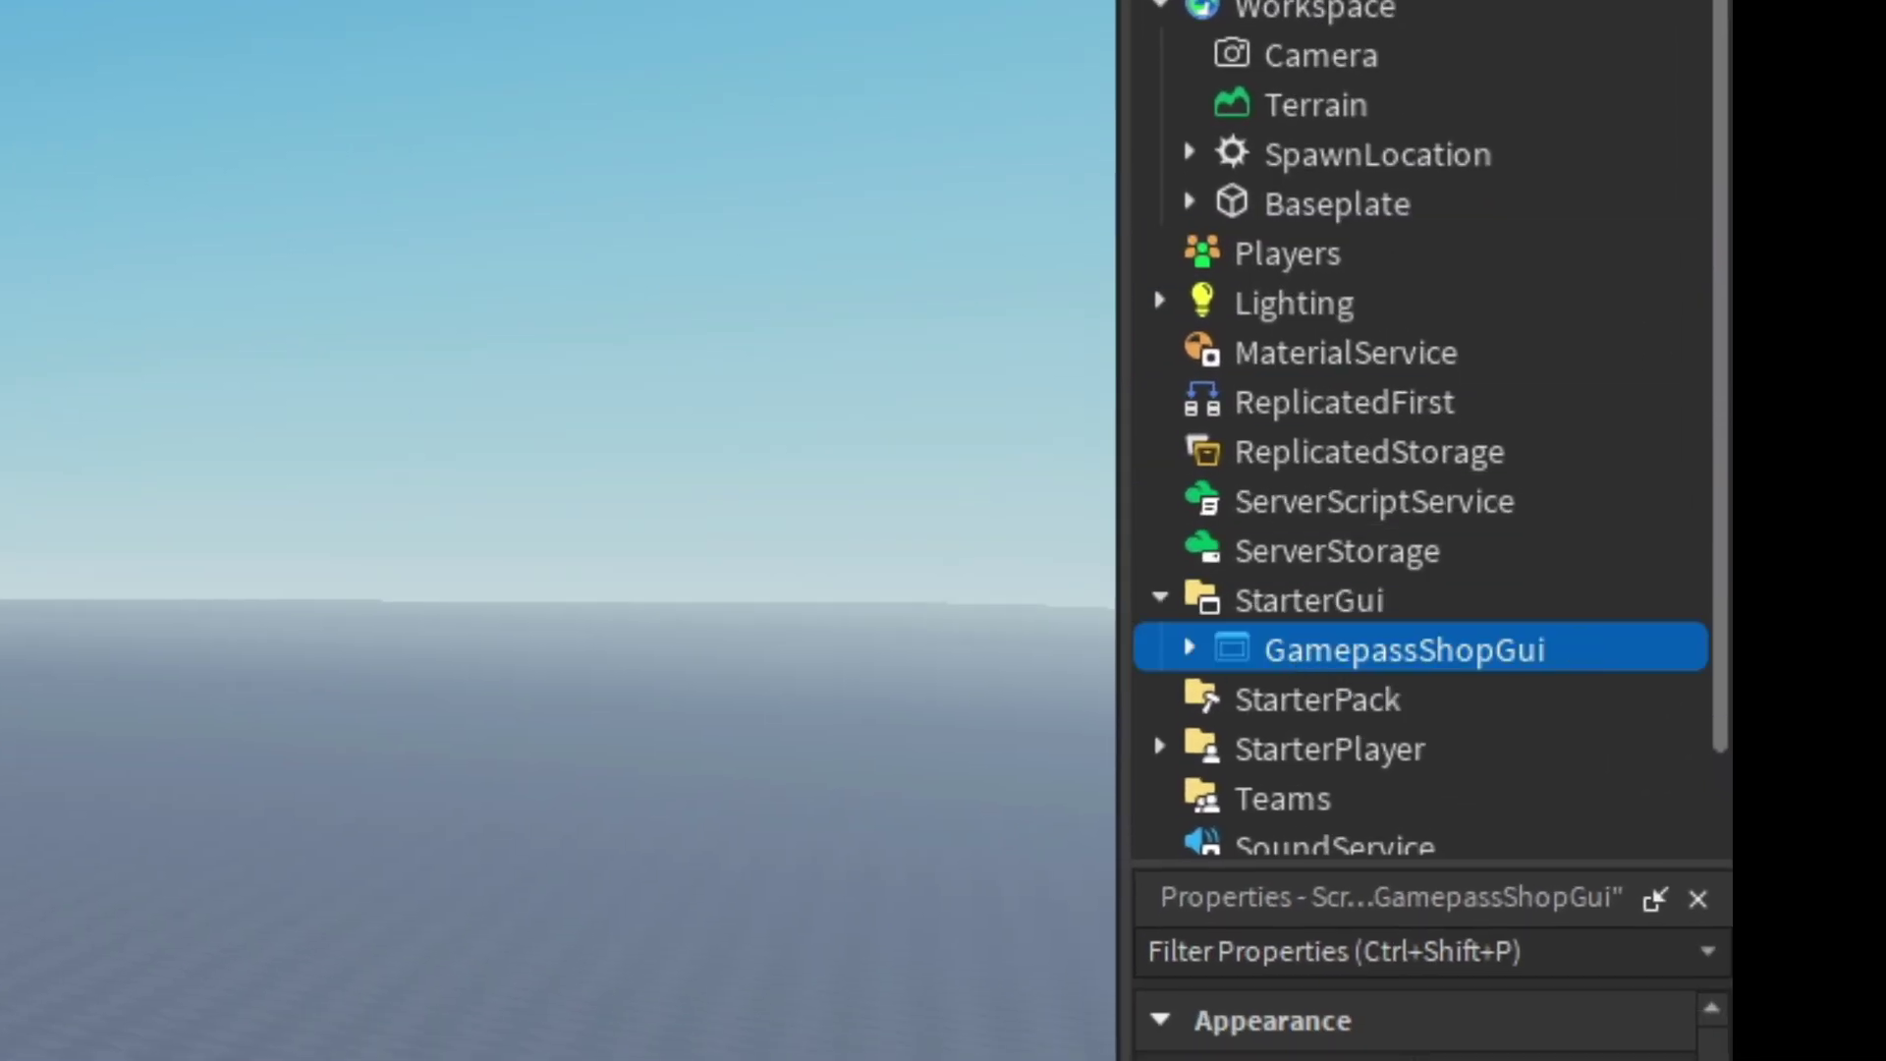
Expand GamepassShopGui and make its MainFrame visible so the shop window shows in the viewport.
{"action": "left_click", "coordinate": [1670, 466]}
{"action": "scroll", "coordinate": [1734, 432], "scroll_direction": "down", "scroll_amount": 2}
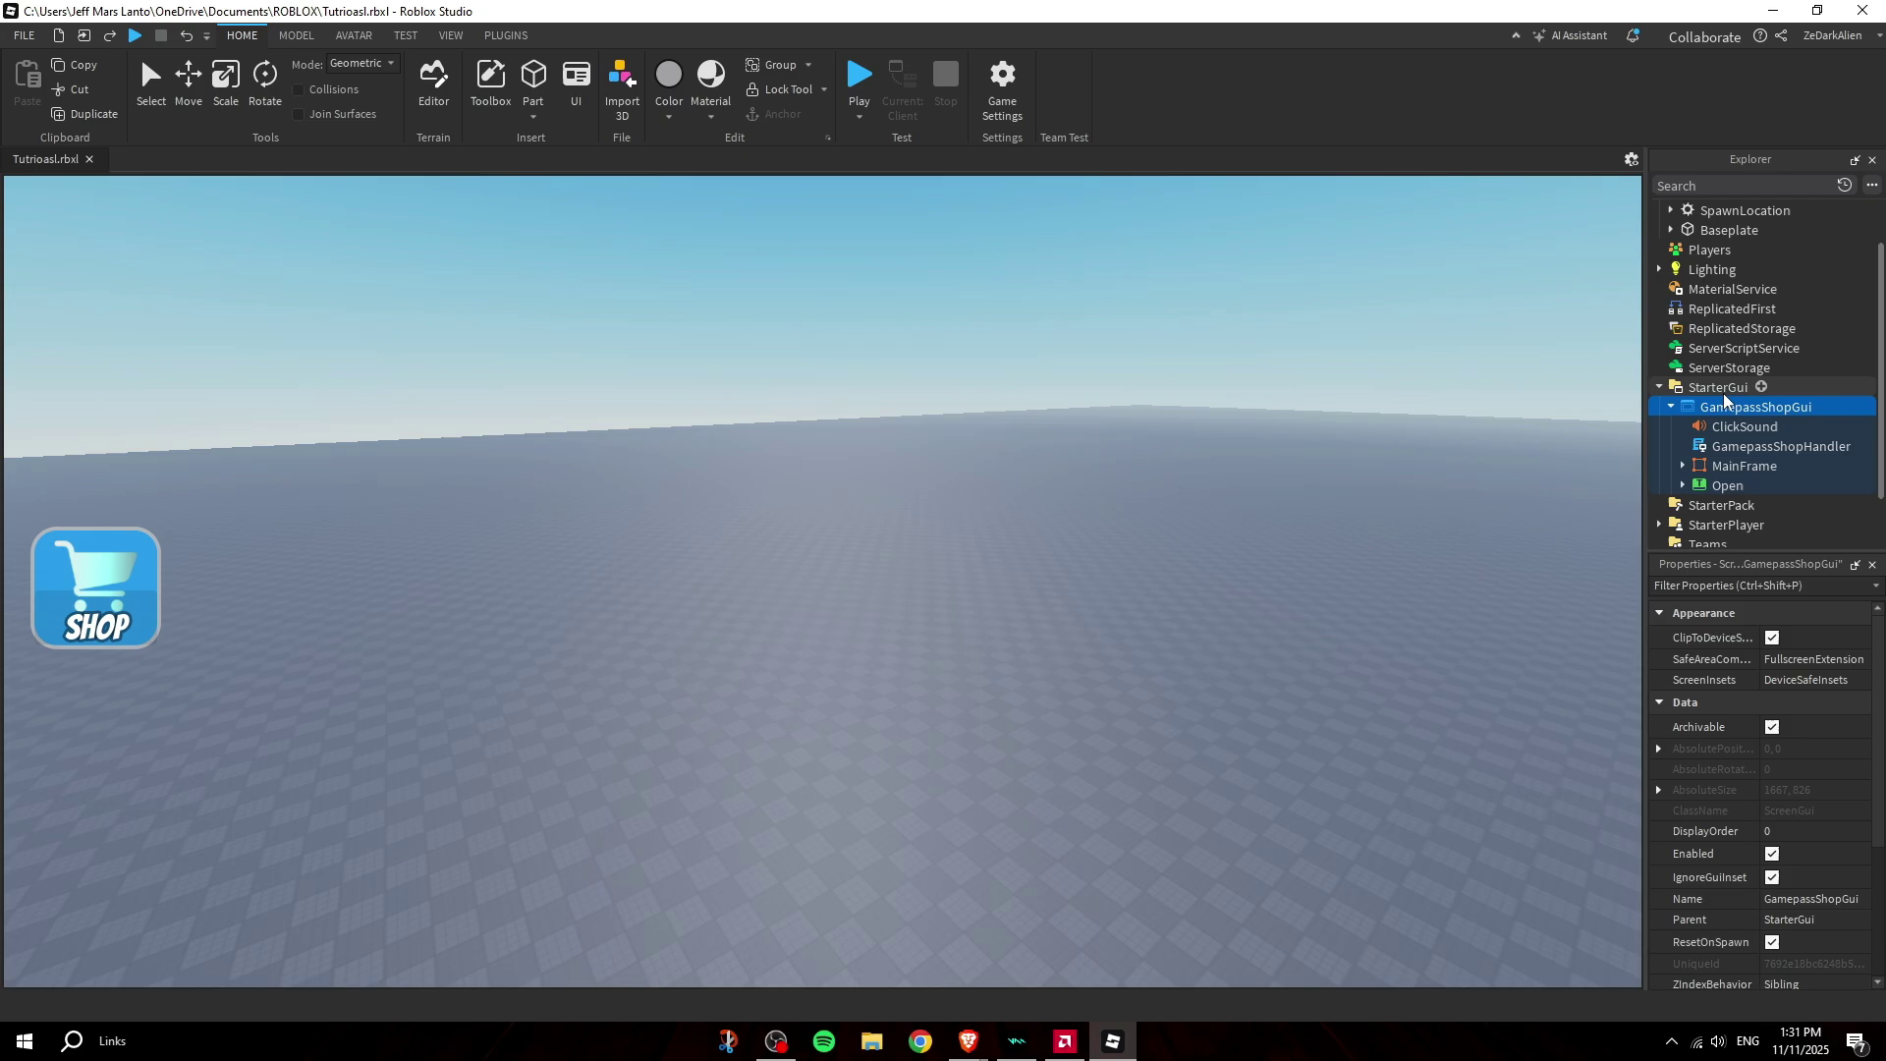
{"action": "left_click", "coordinate": [1733, 406]}
{"action": "scroll", "coordinate": [1758, 835], "scroll_direction": "down", "scroll_amount": 5}
{"action": "left_click", "coordinate": [1771, 935]}
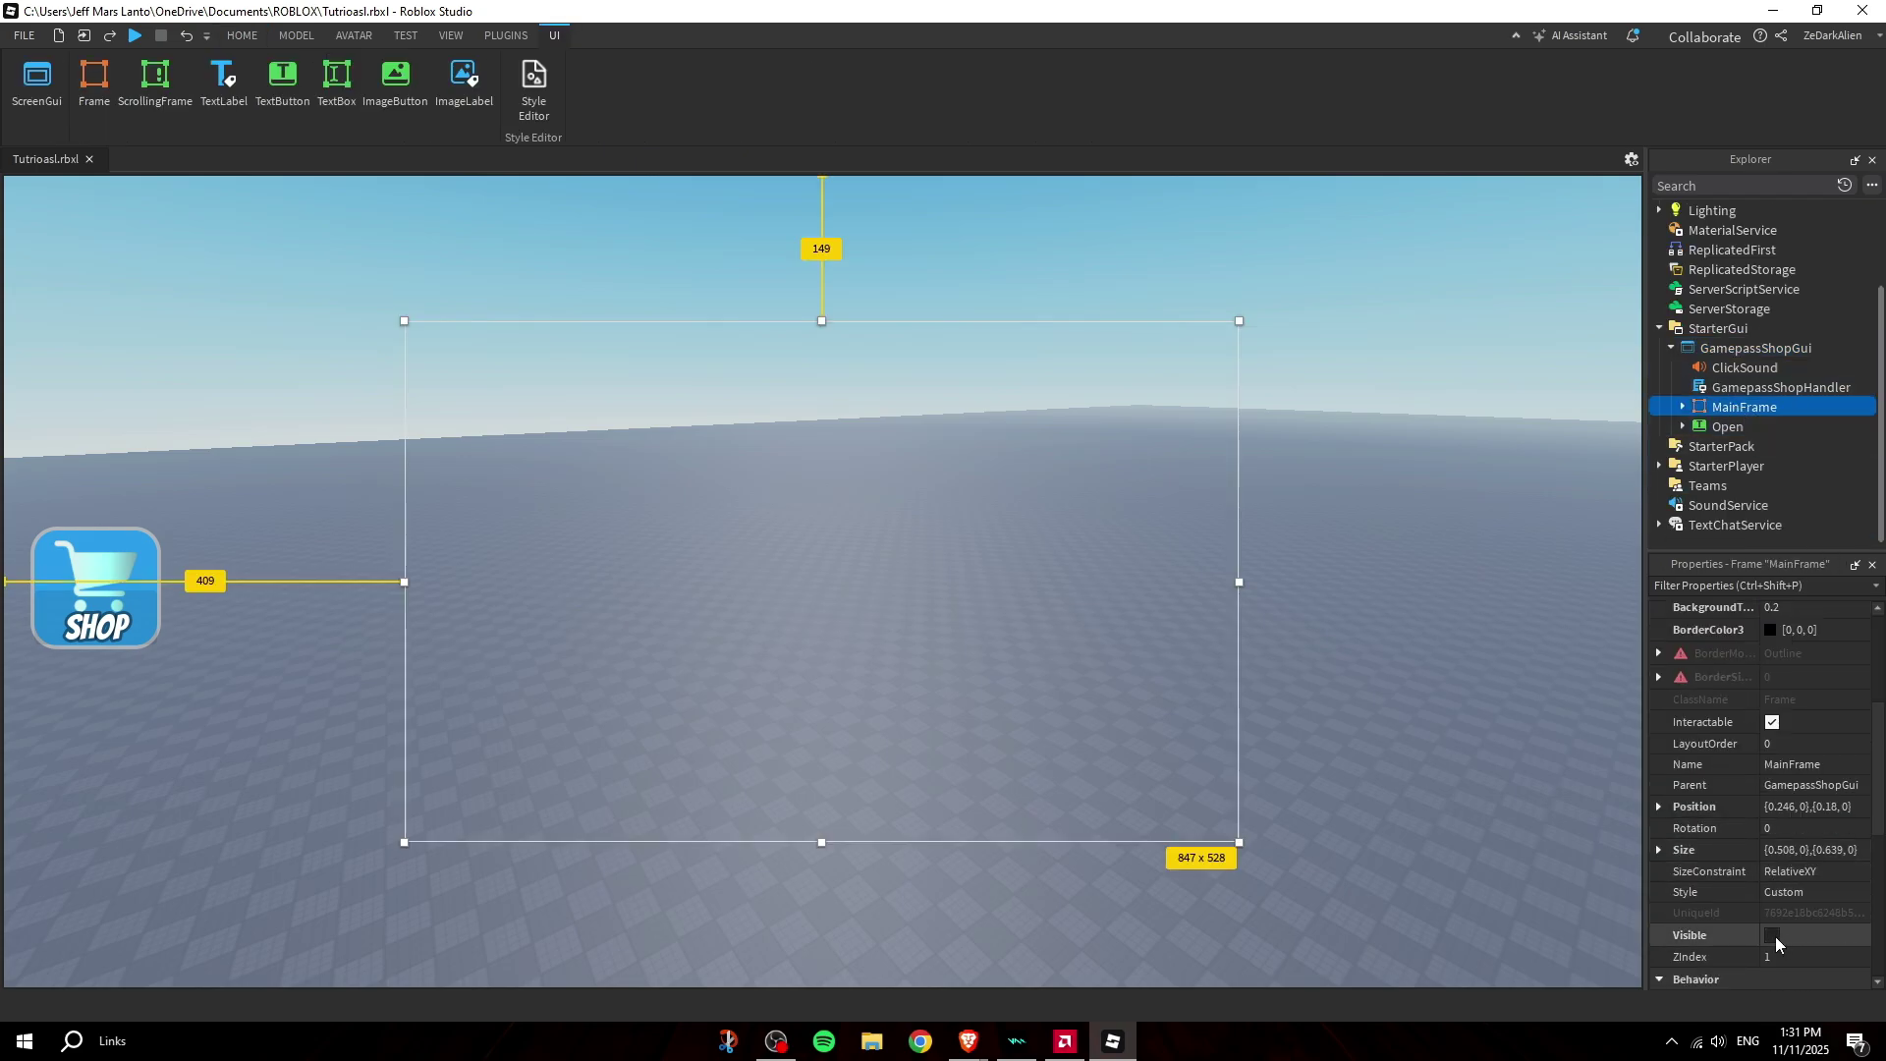
{"action": "left_click", "coordinate": [1450, 405]}
{"action": "right_click_drag", "start_coordinate": [1449, 405], "coordinate": [97, 342]}
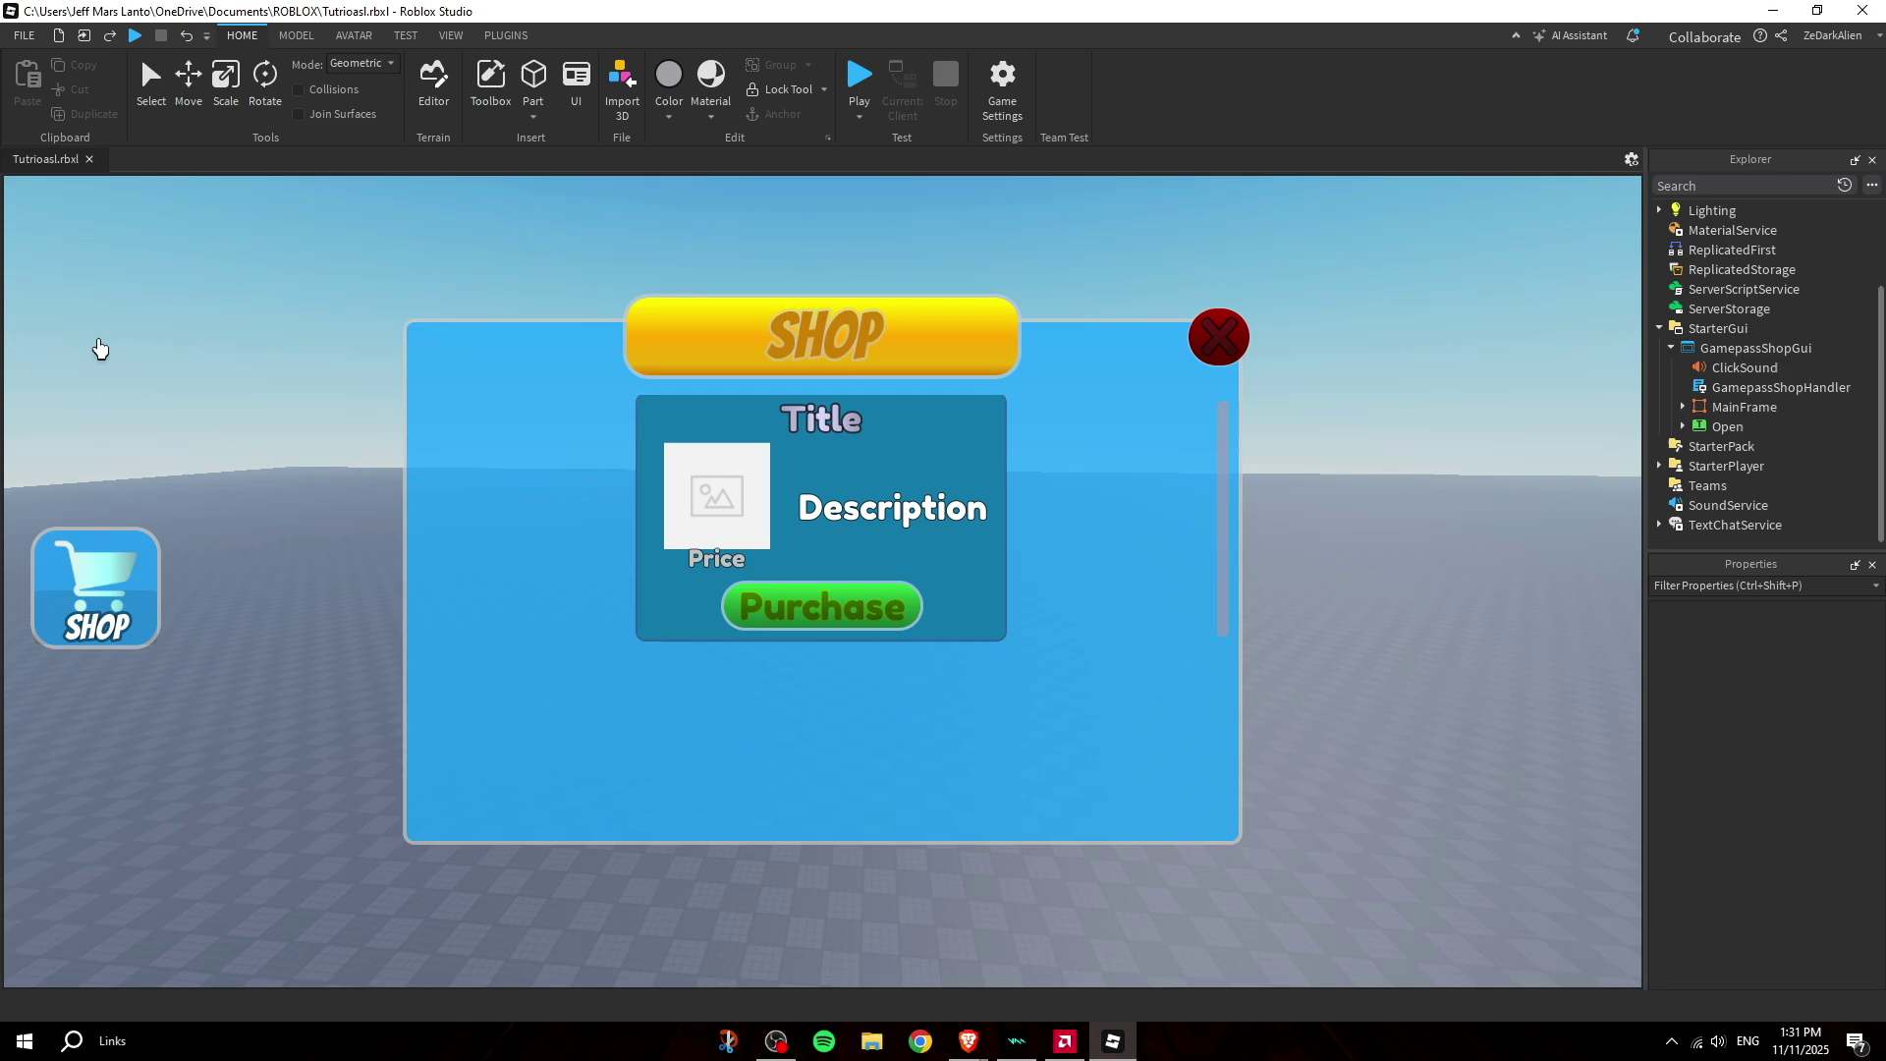
Expand MainFrame, view the code of the GamepassShopHandler script, and close the script again.
{"action": "scroll", "coordinate": [687, 580], "scroll_direction": "down", "scroll_amount": 2}
{"action": "scroll", "coordinate": [668, 584], "scroll_direction": "up", "scroll_amount": 2}
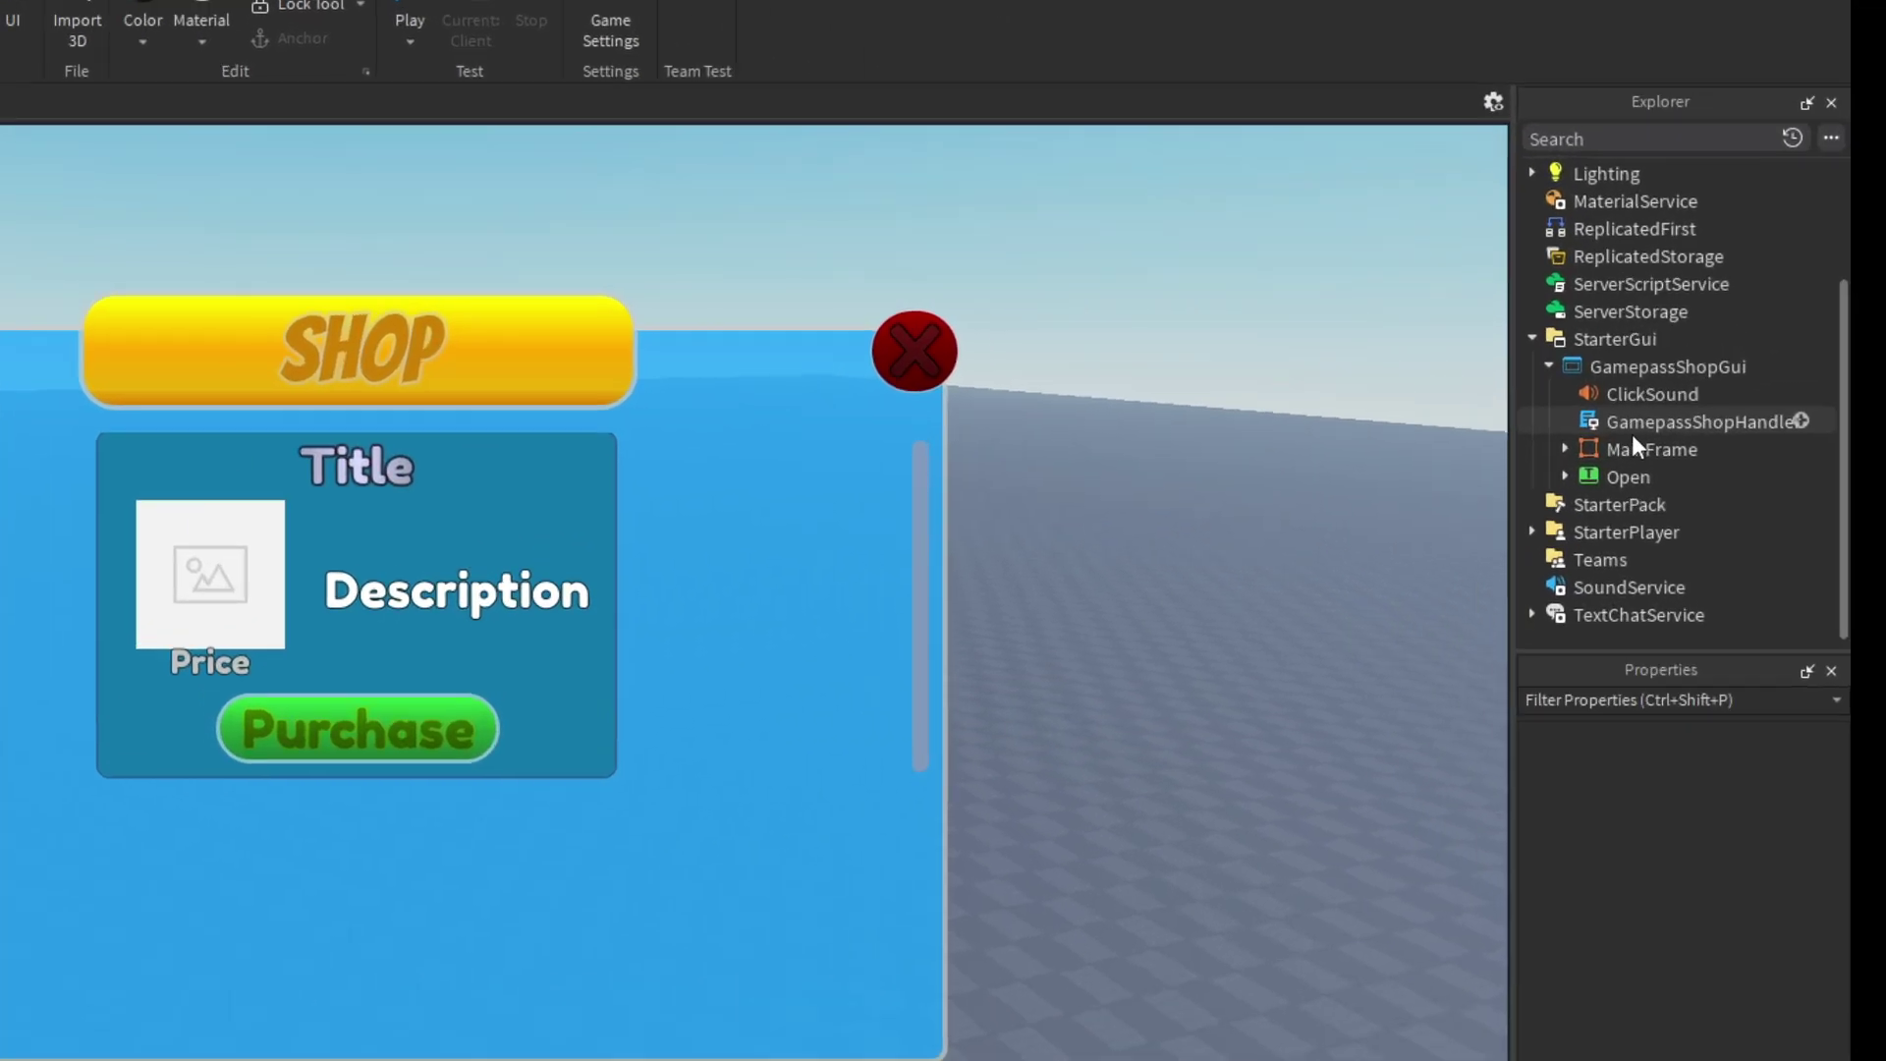
{"action": "left_click", "coordinate": [1564, 449]}
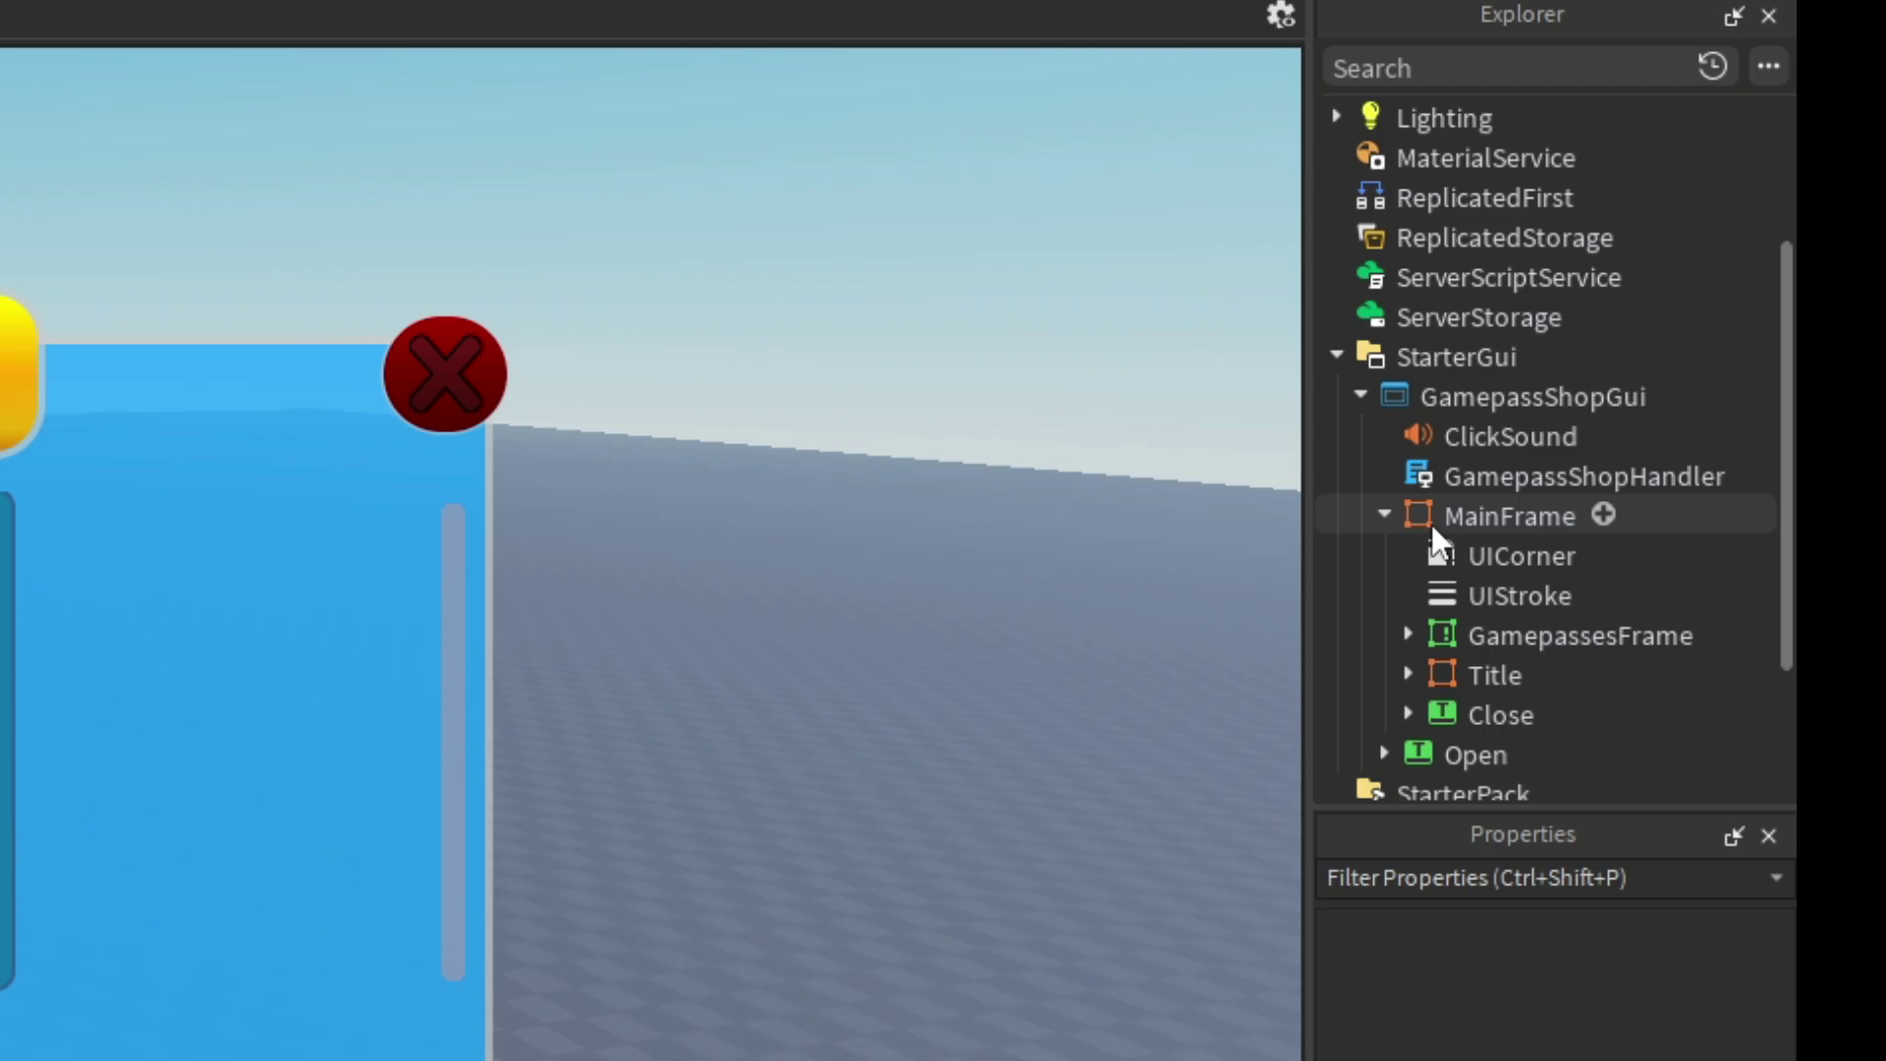
{"action": "double_click", "coordinate": [1478, 479]}
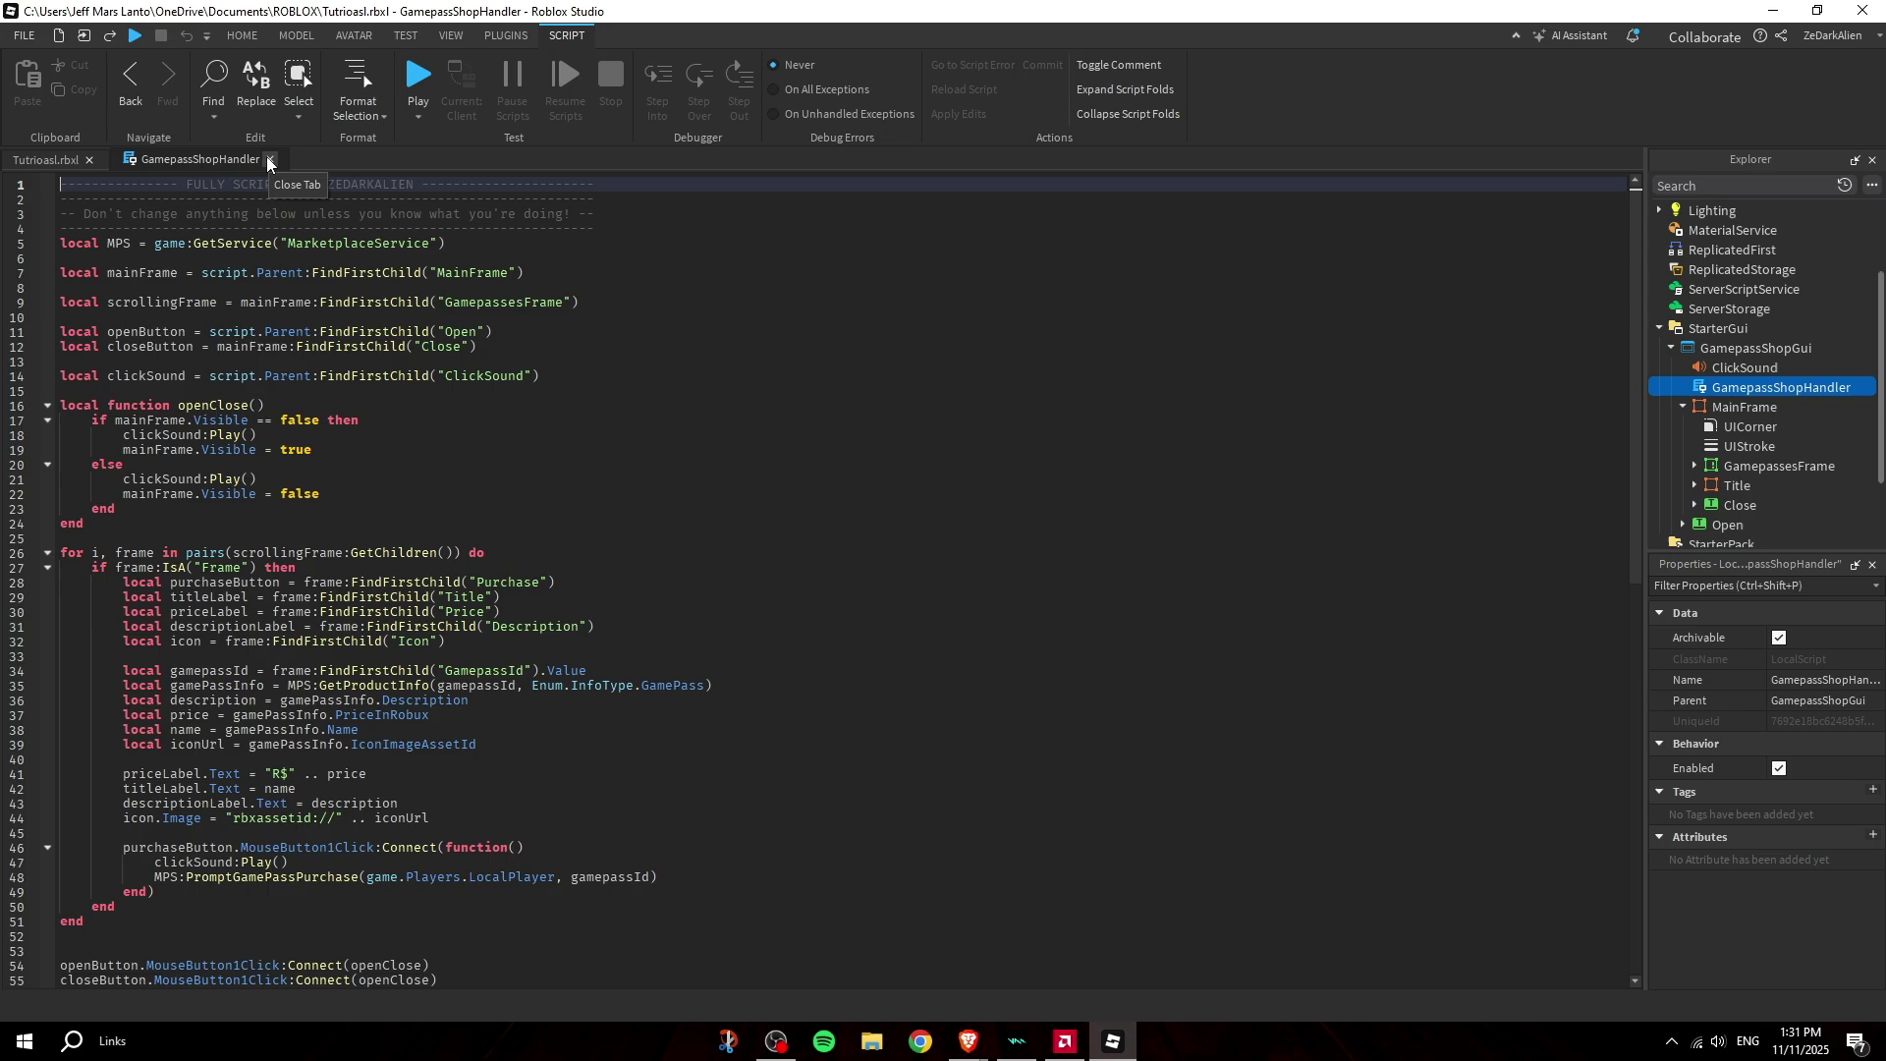
{"action": "left_click", "coordinate": [270, 159]}
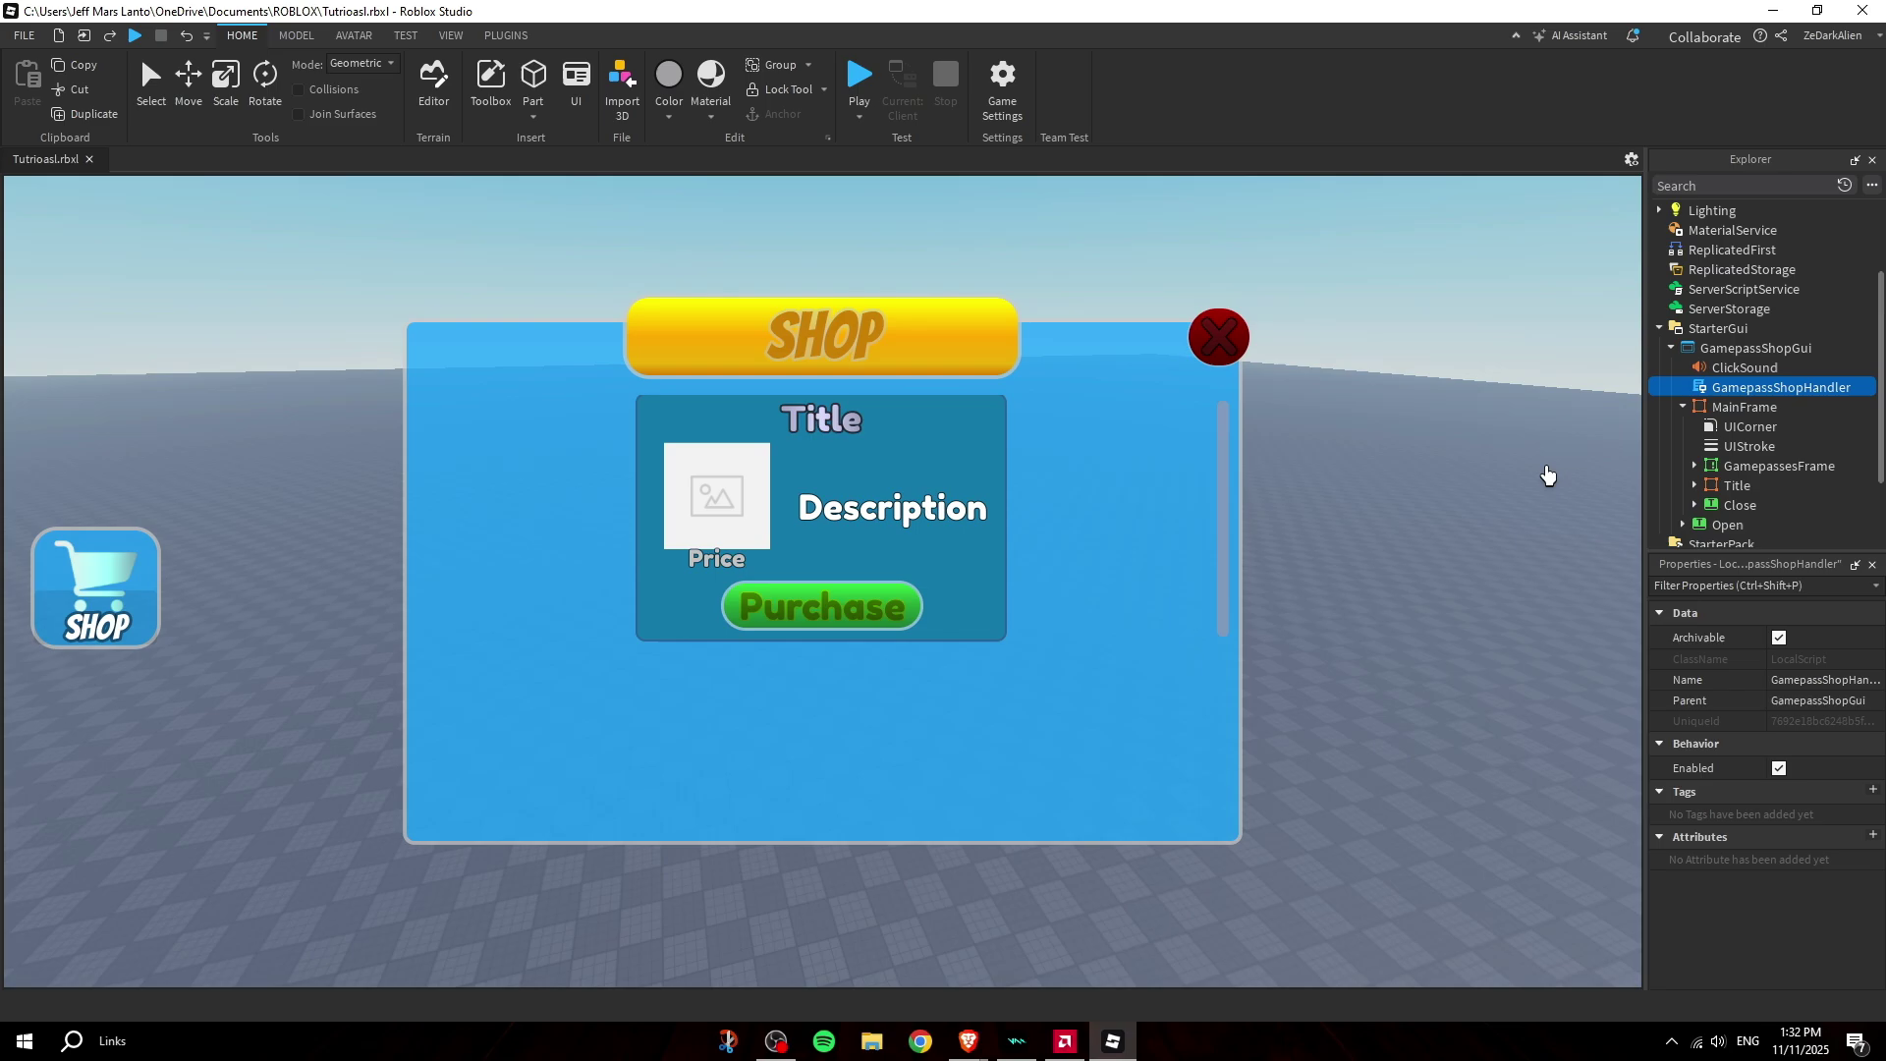
{"action": "right_click_drag", "start_coordinate": [1548, 475], "coordinate": [1245, 495]}
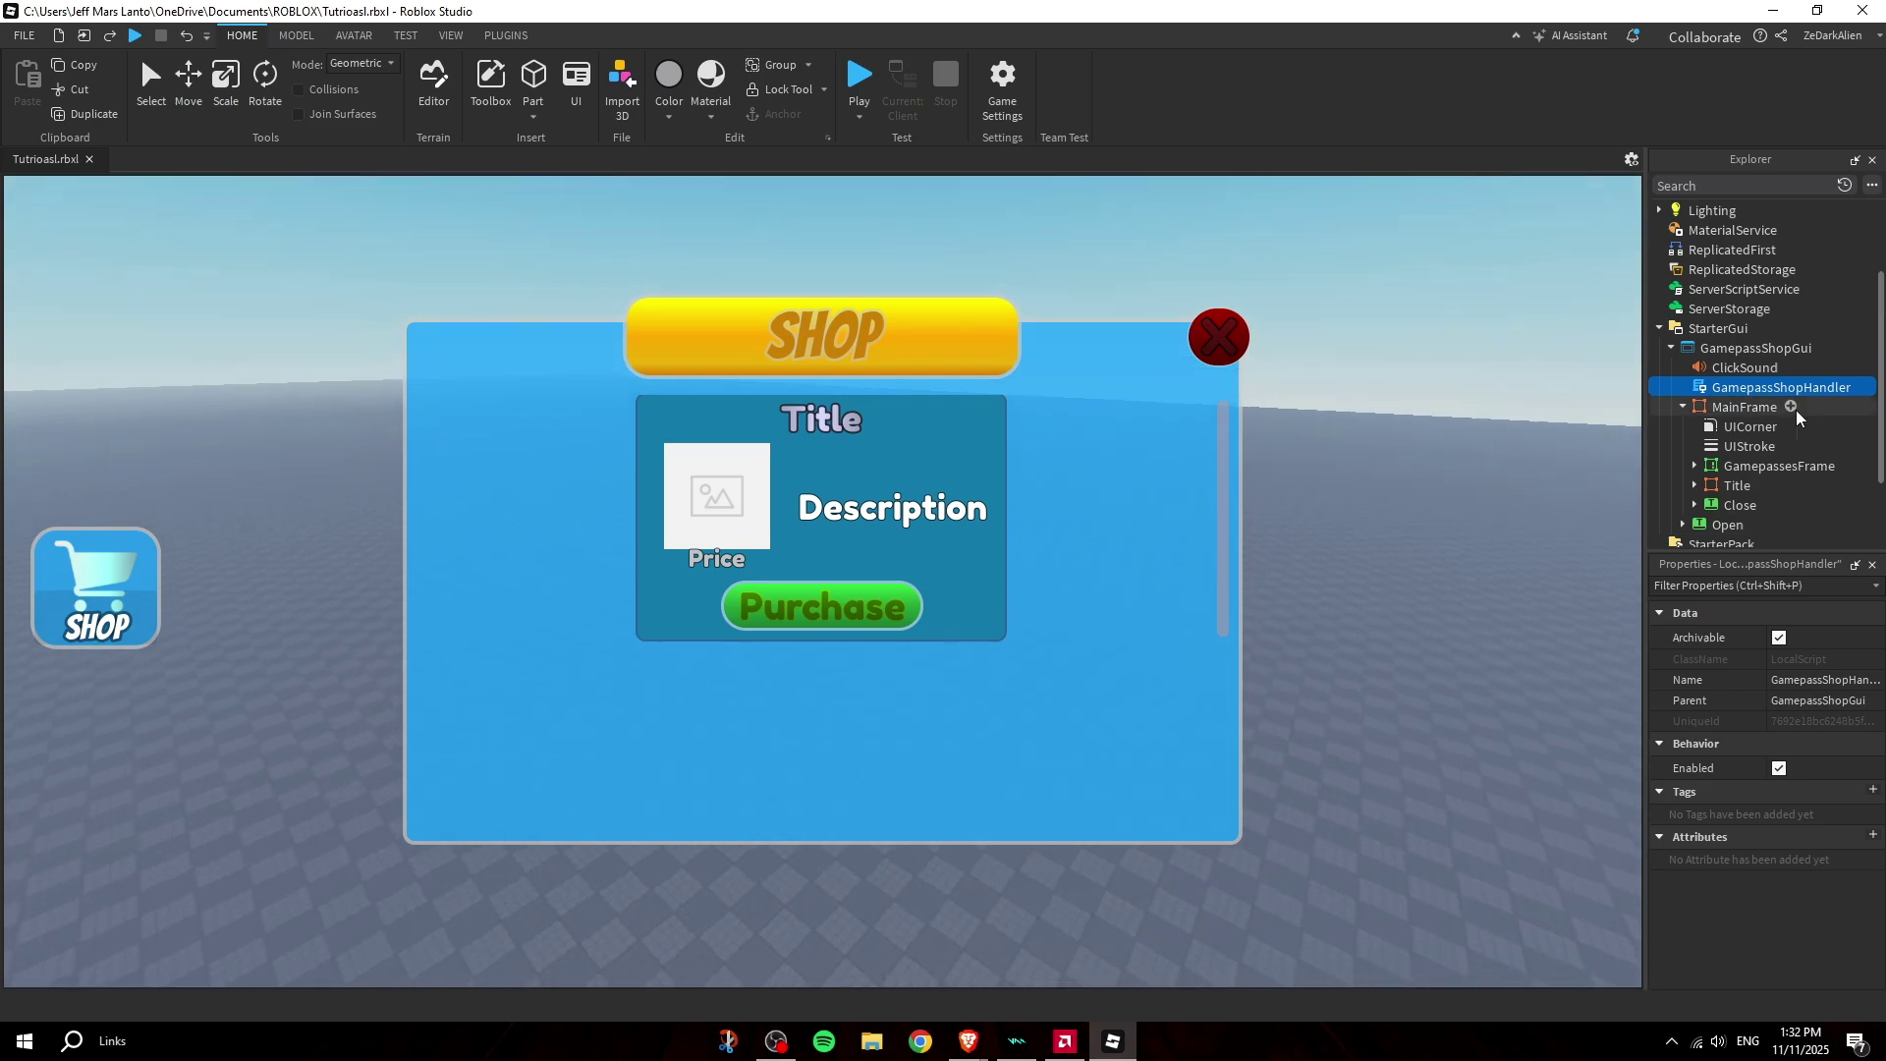
{"action": "right_click_drag", "start_coordinate": [1368, 471], "coordinate": [1227, 511]}
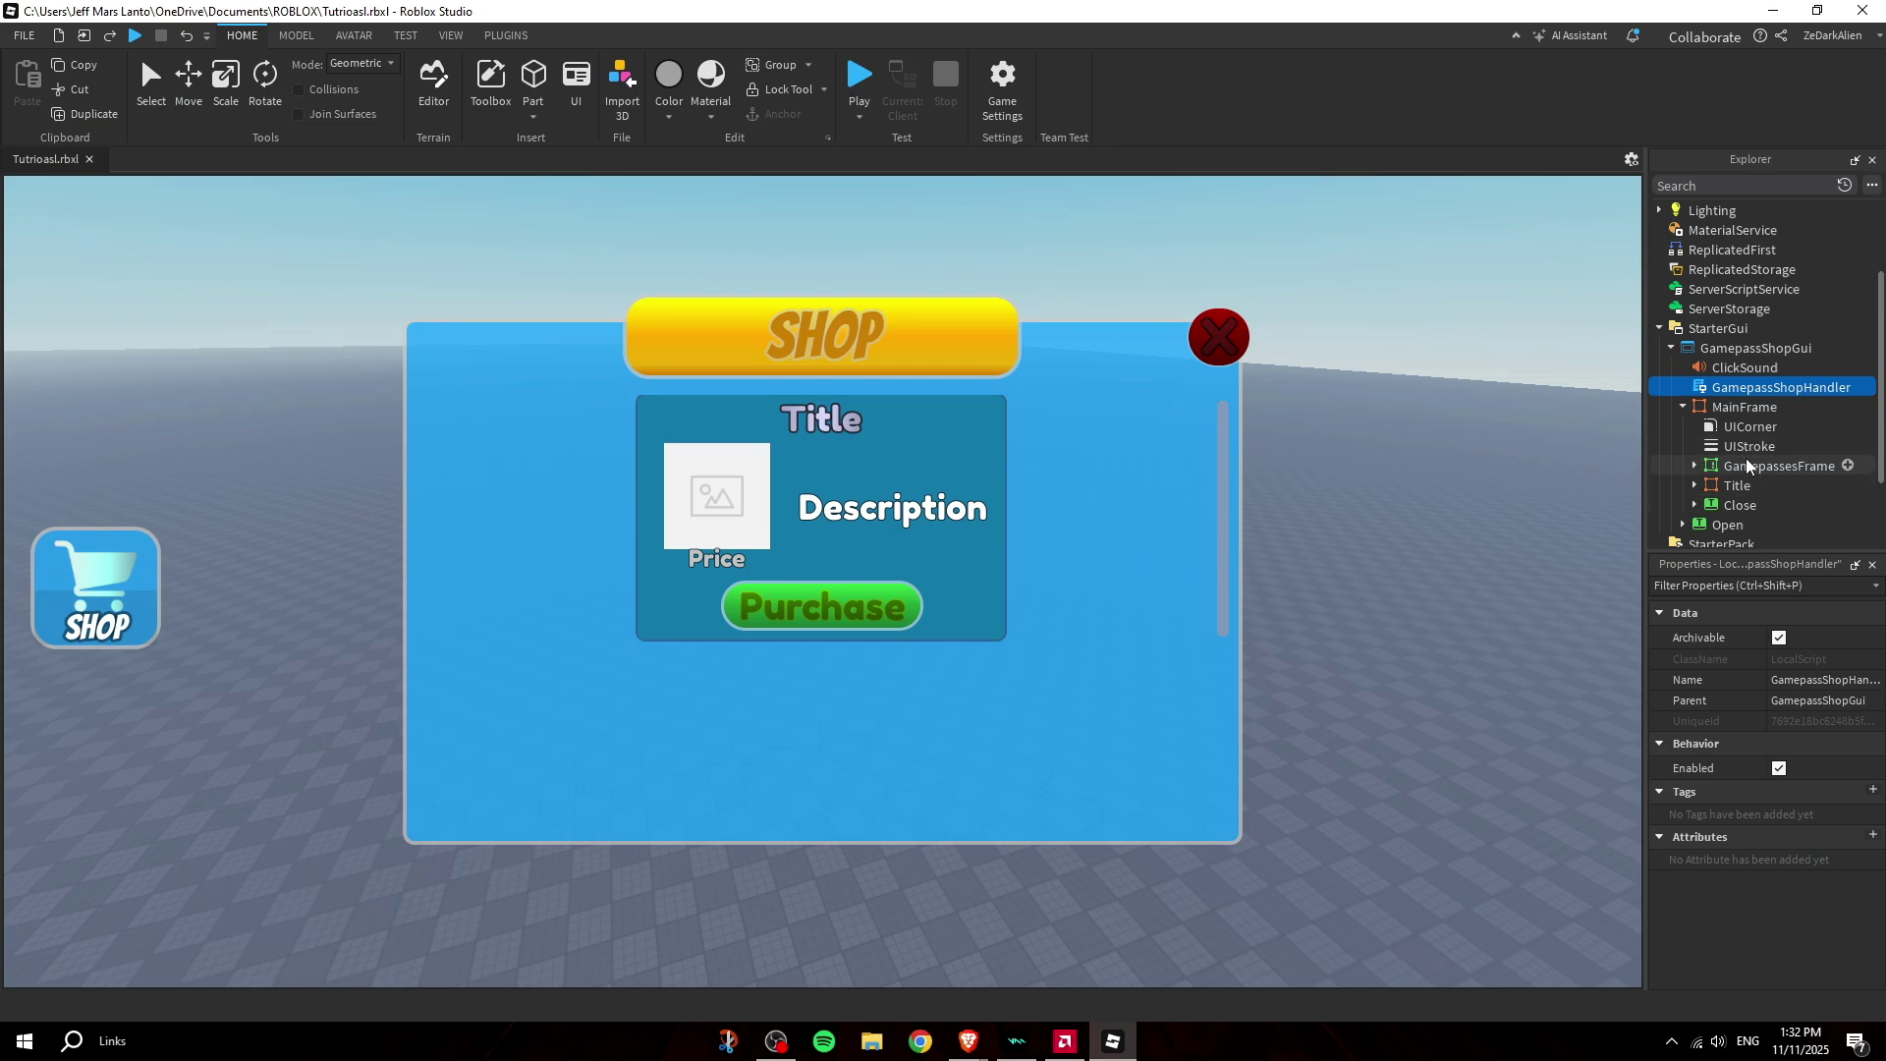
Expand GamepassesFrame and its Gamepass frame, and select the GamepassId value to view its properties.
{"action": "left_click", "coordinate": [1709, 467]}
{"action": "left_click", "coordinate": [1342, 385]}
{"action": "scroll", "coordinate": [1395, 393], "scroll_direction": "down", "scroll_amount": 1}
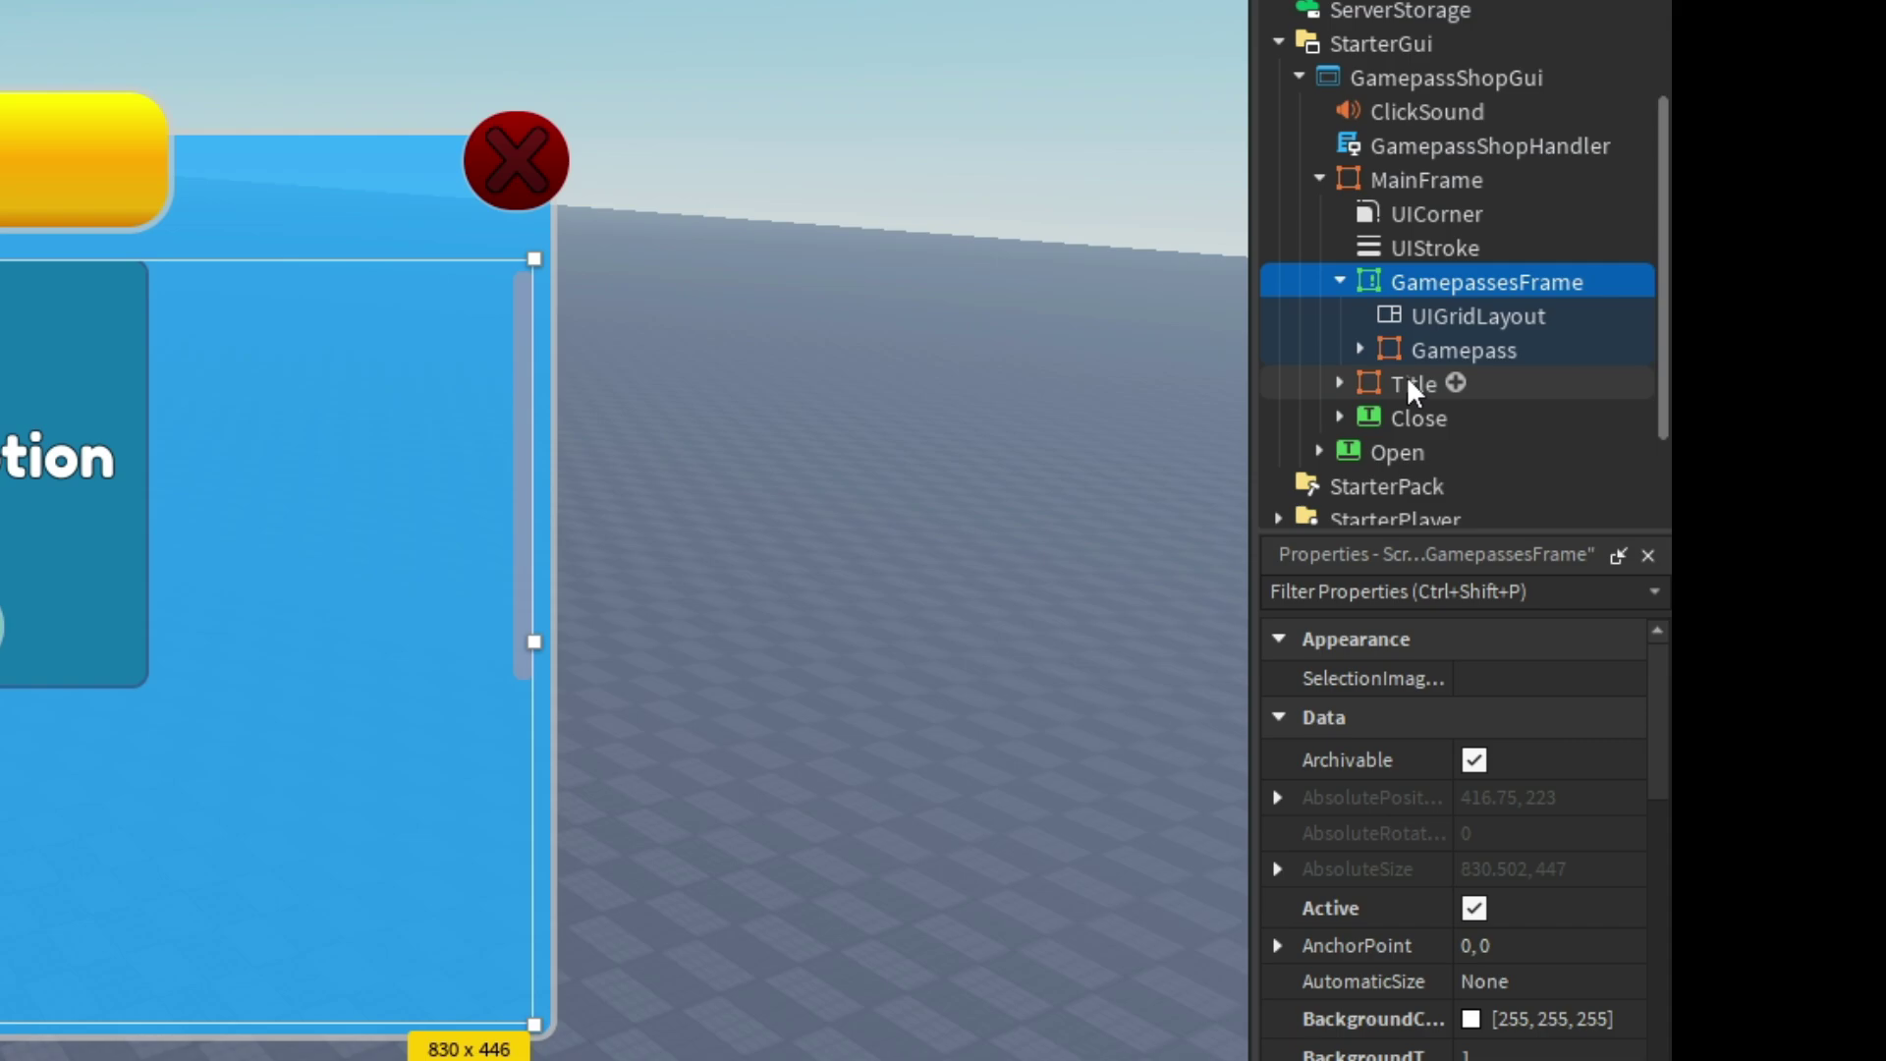
{"action": "left_click", "coordinate": [1394, 351]}
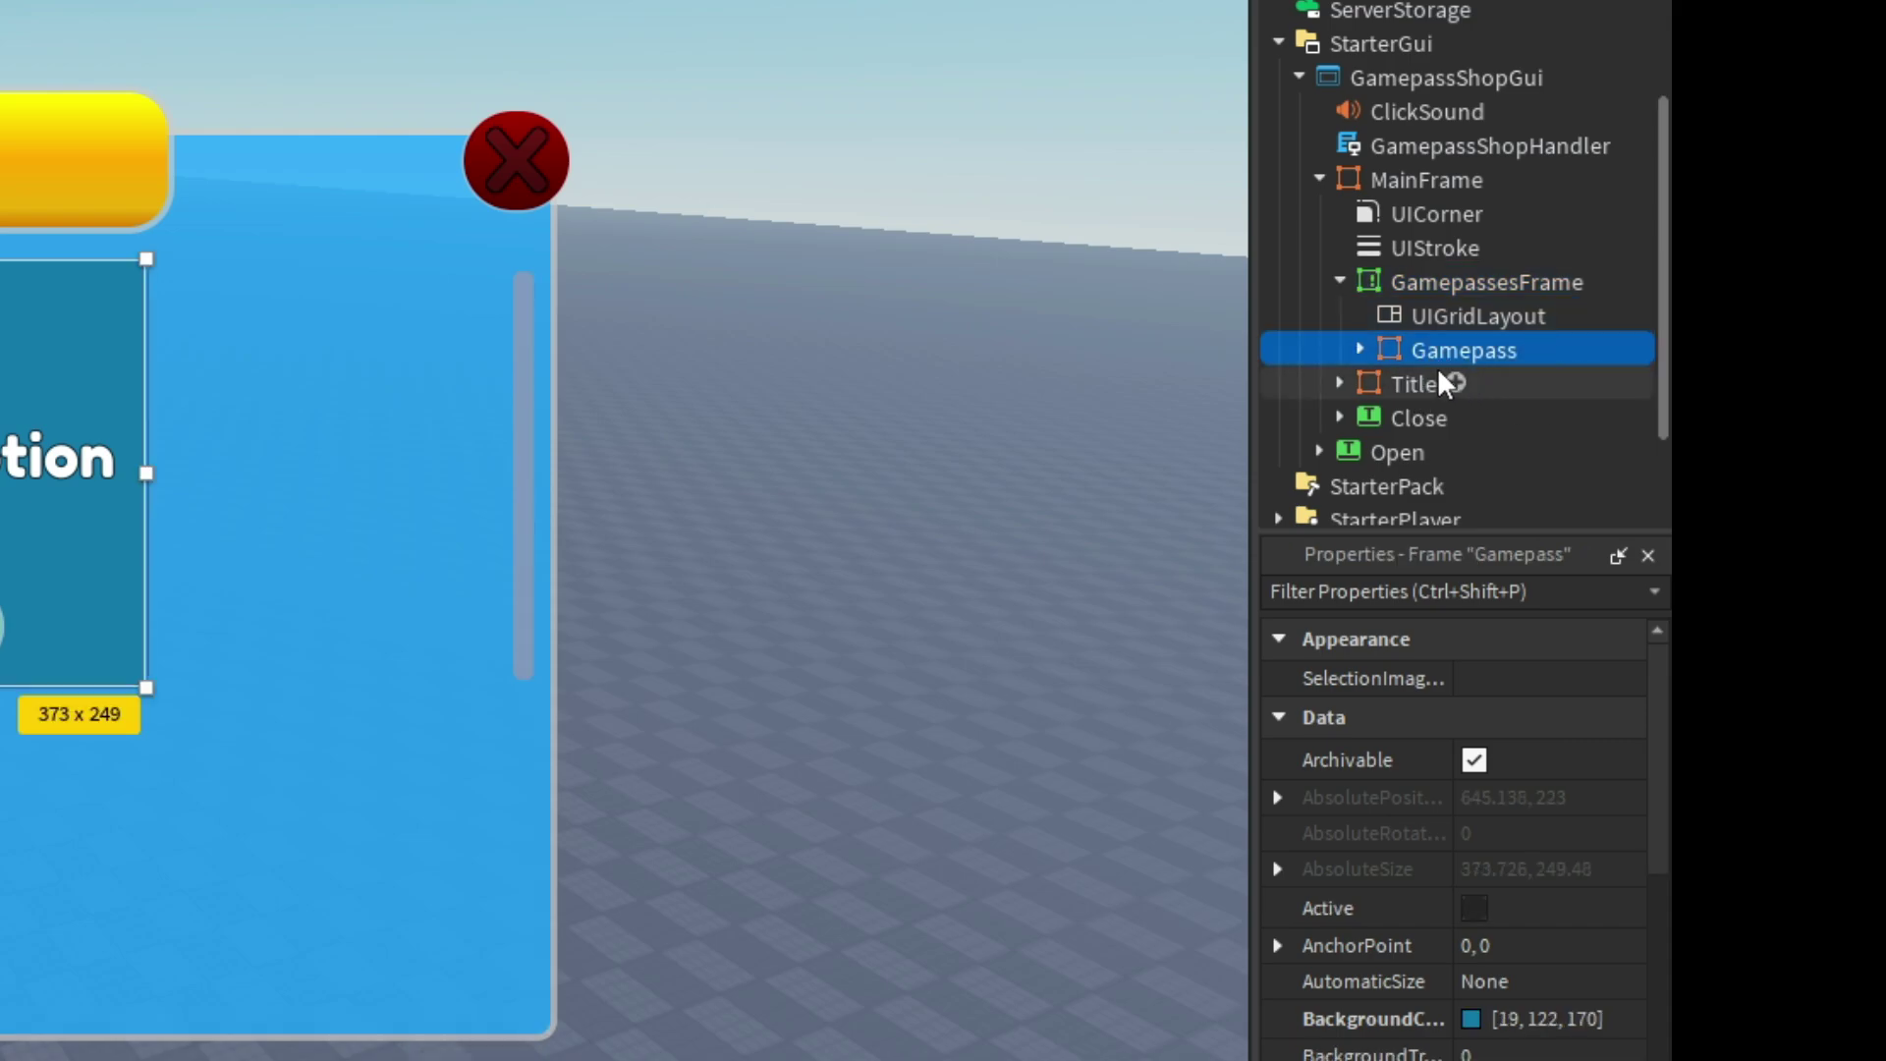
{"action": "left_click", "coordinate": [1359, 350]}
{"action": "scroll", "coordinate": [1473, 327], "scroll_direction": "down", "scroll_amount": 1}
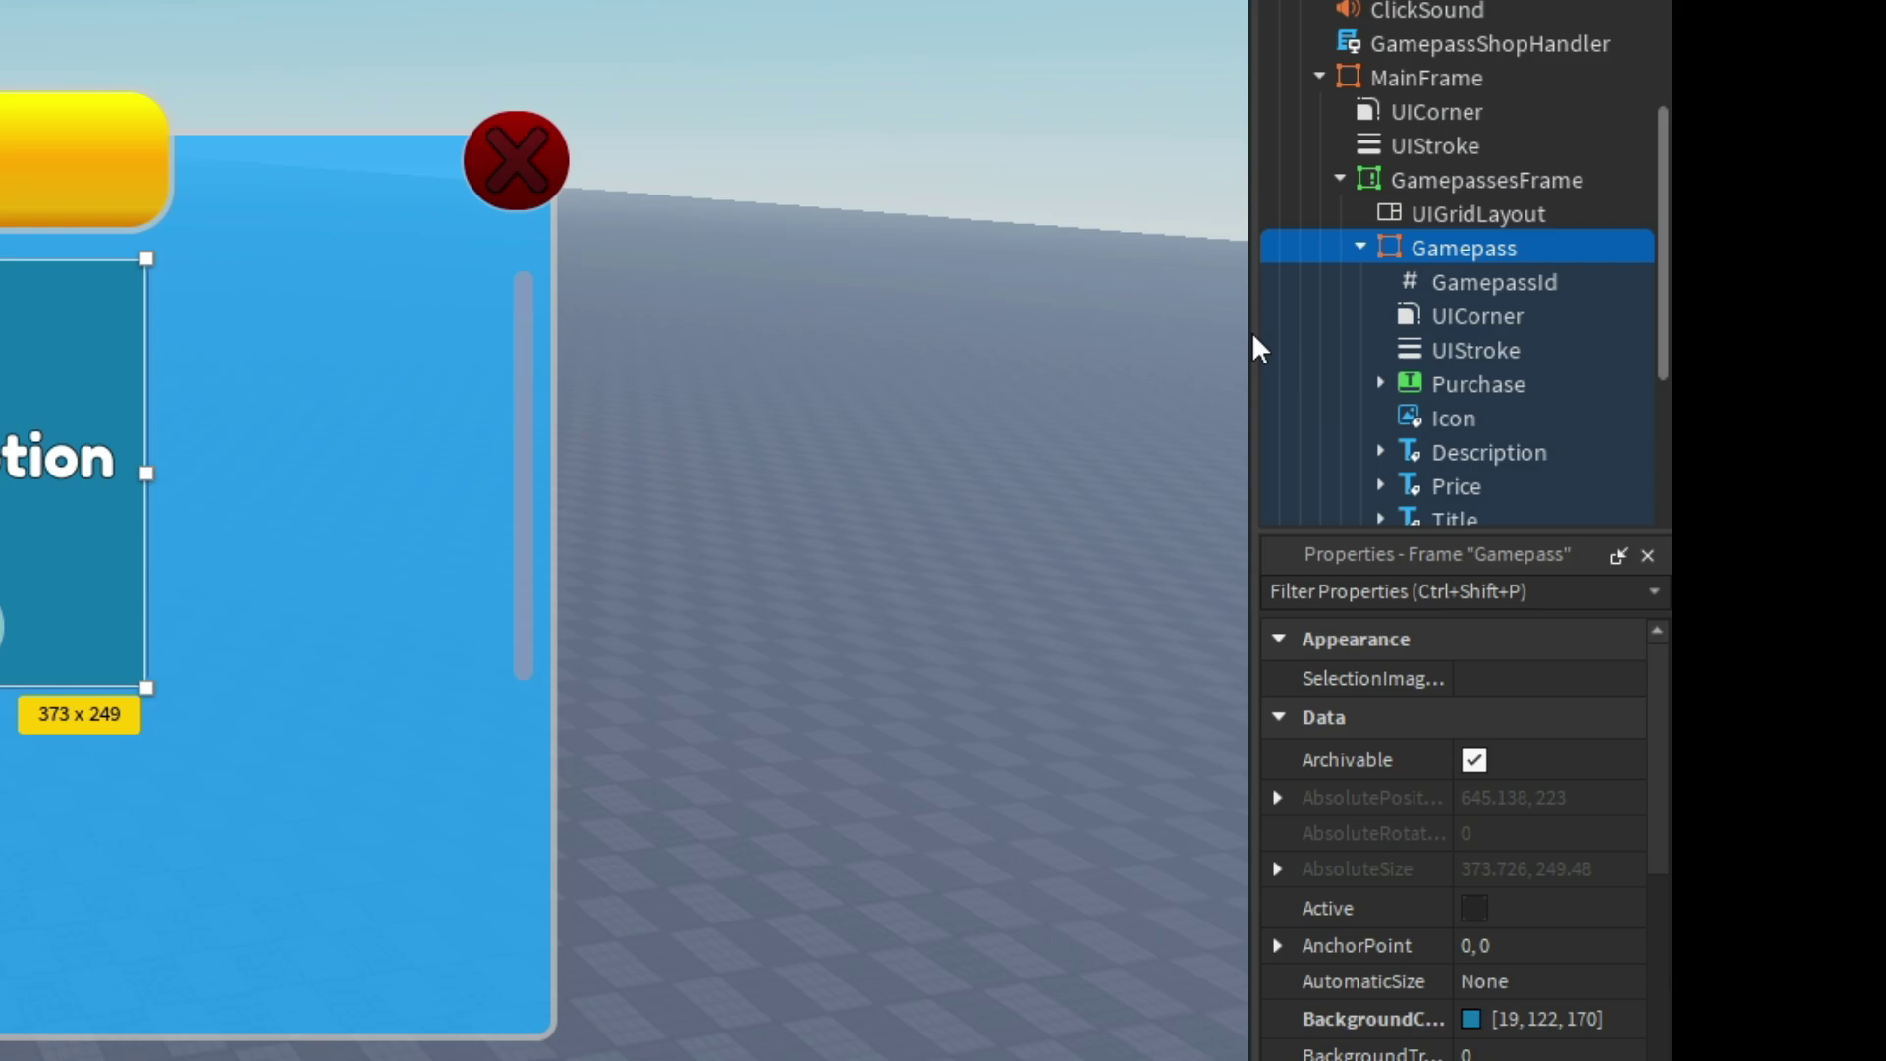
{"action": "left_click", "coordinate": [1576, 282]}
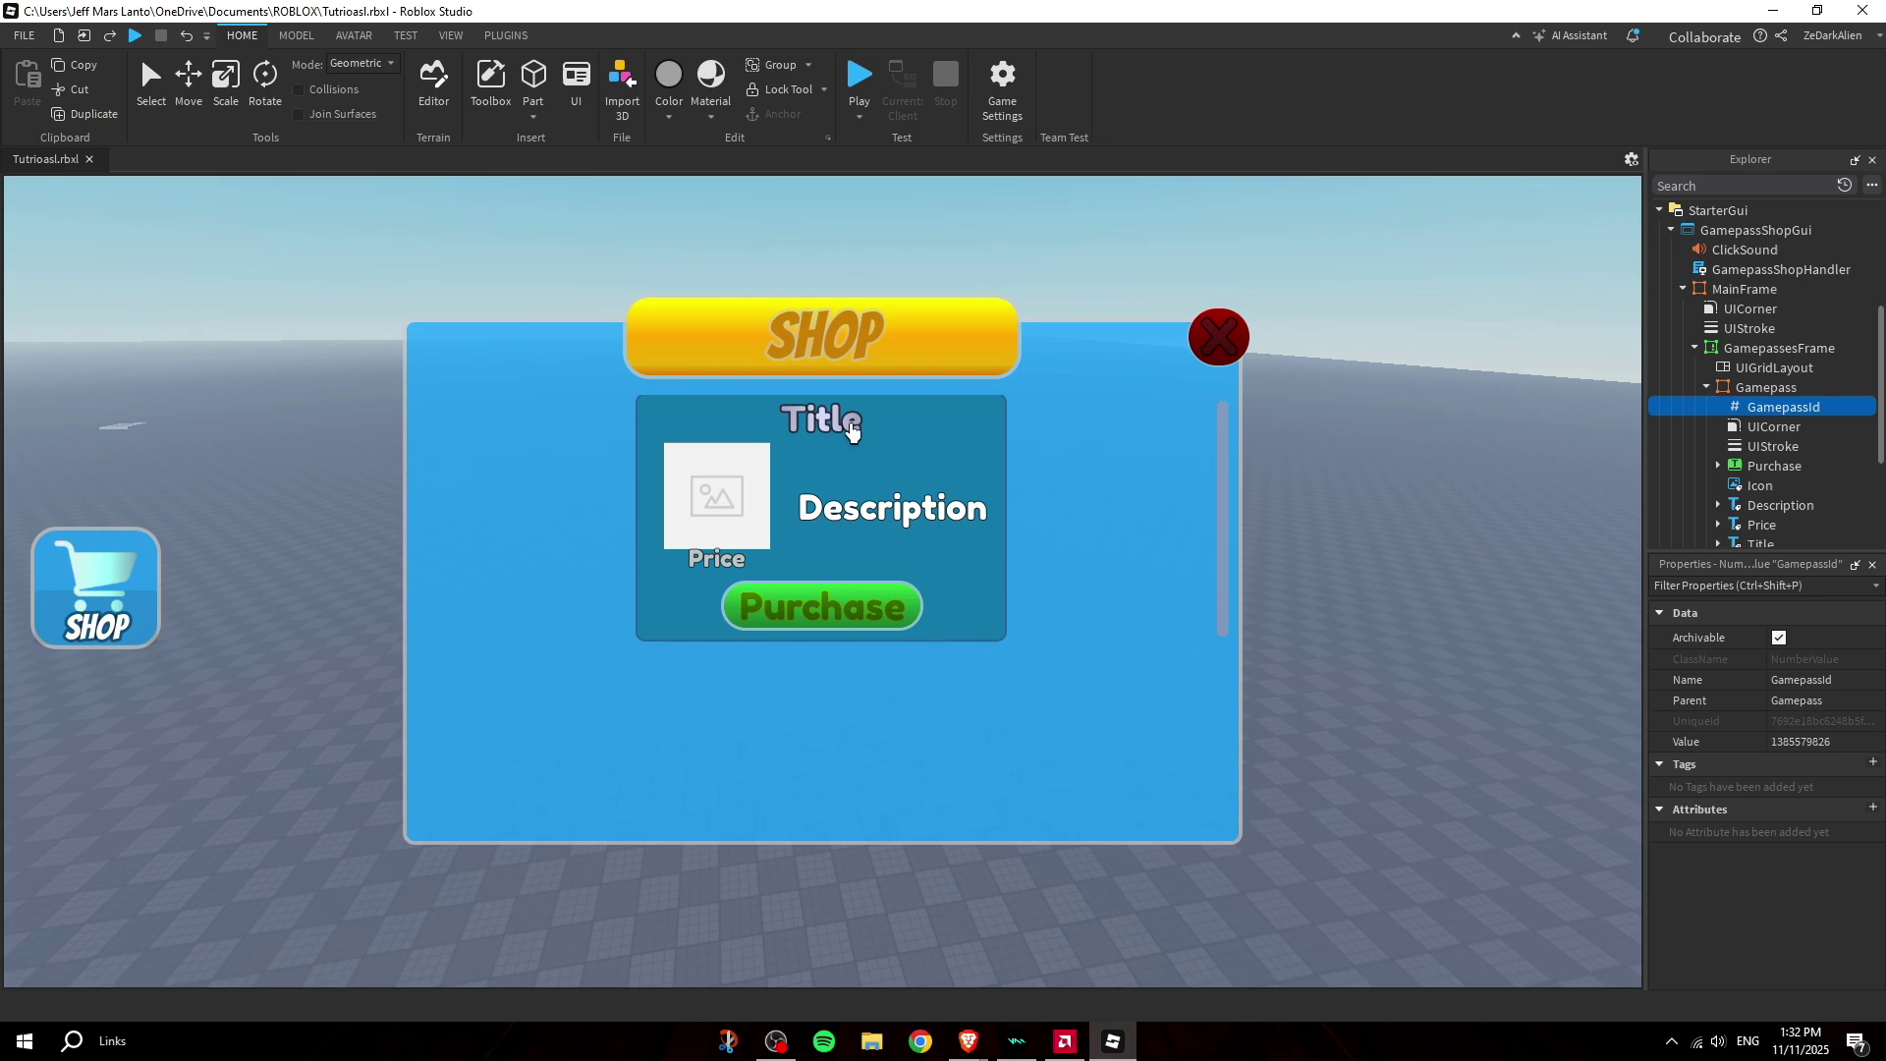
{"action": "right_click_drag", "start_coordinate": [1533, 678], "coordinate": [1427, 637]}
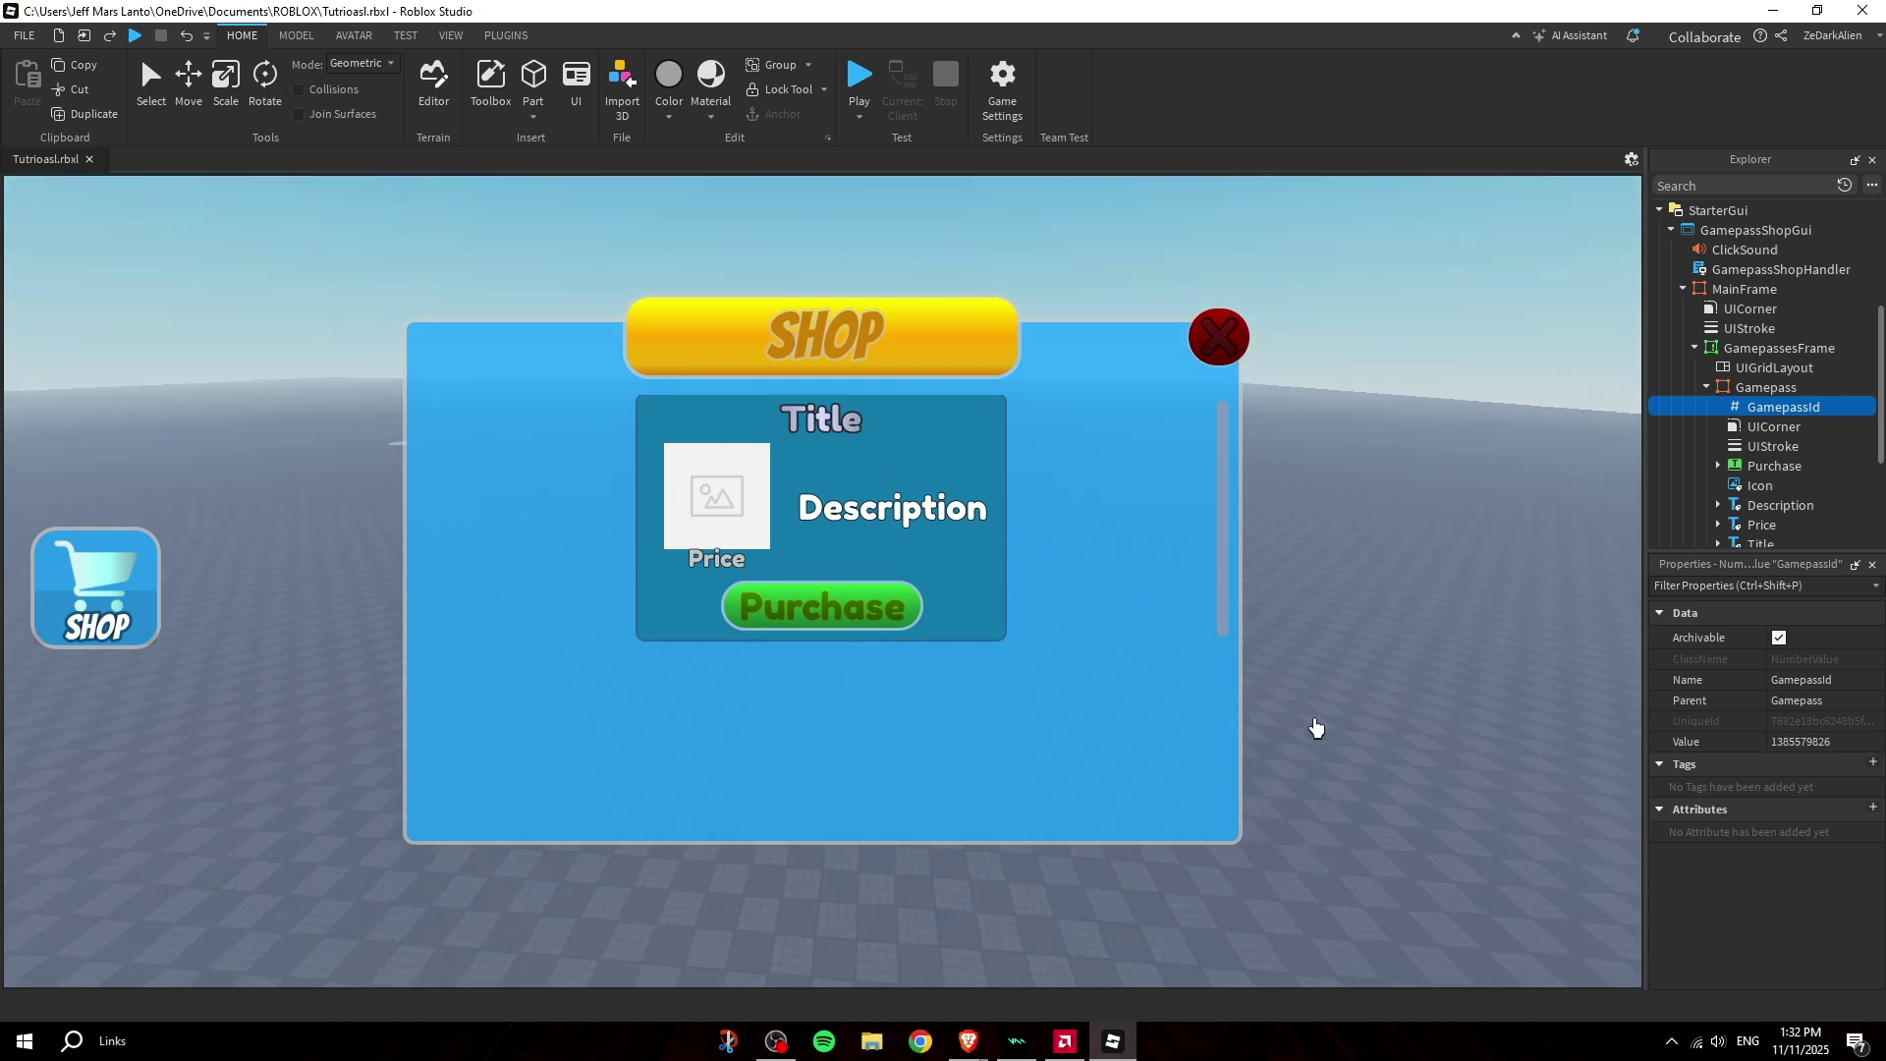
Go to The Darkrooms [HORROR] page on the Roblox website, show its store passes and open the page for adding a pass.
{"action": "left_click", "coordinate": [1002, 94]}
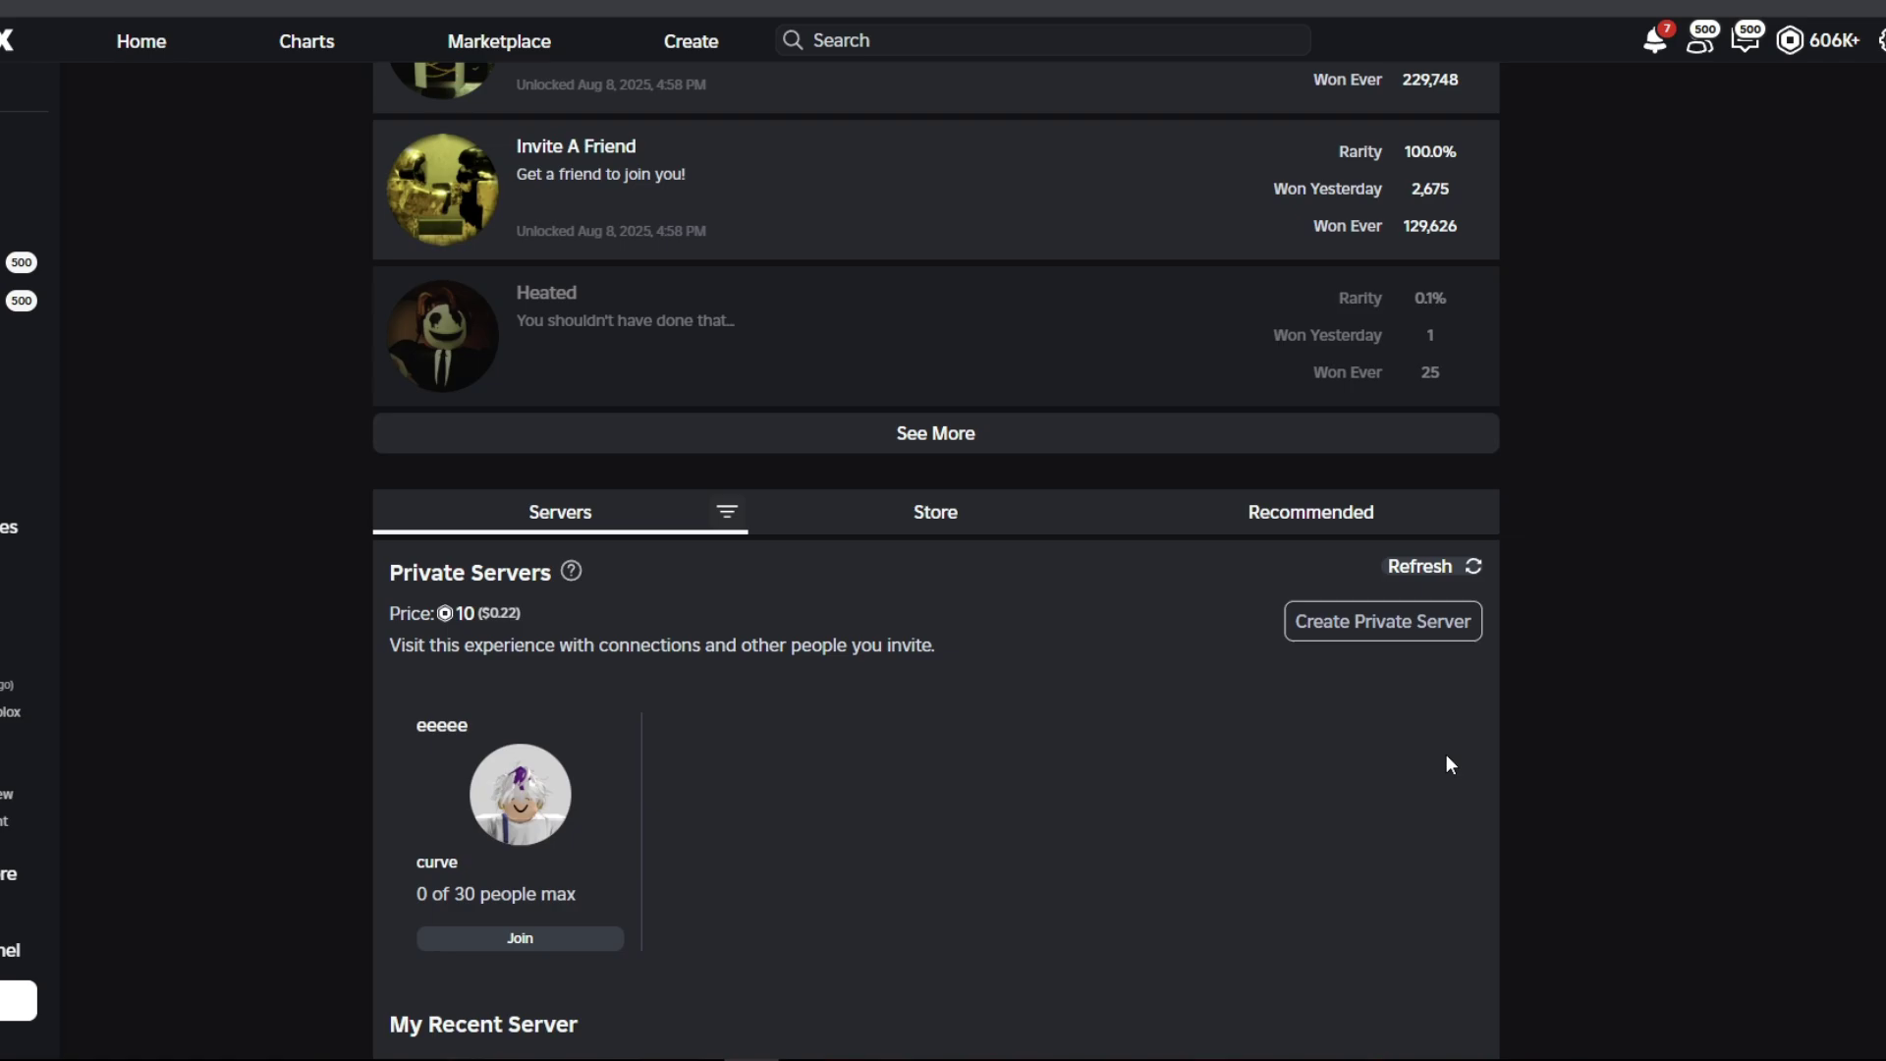
{"action": "scroll", "coordinate": [1011, 501], "scroll_direction": "up", "scroll_amount": 15}
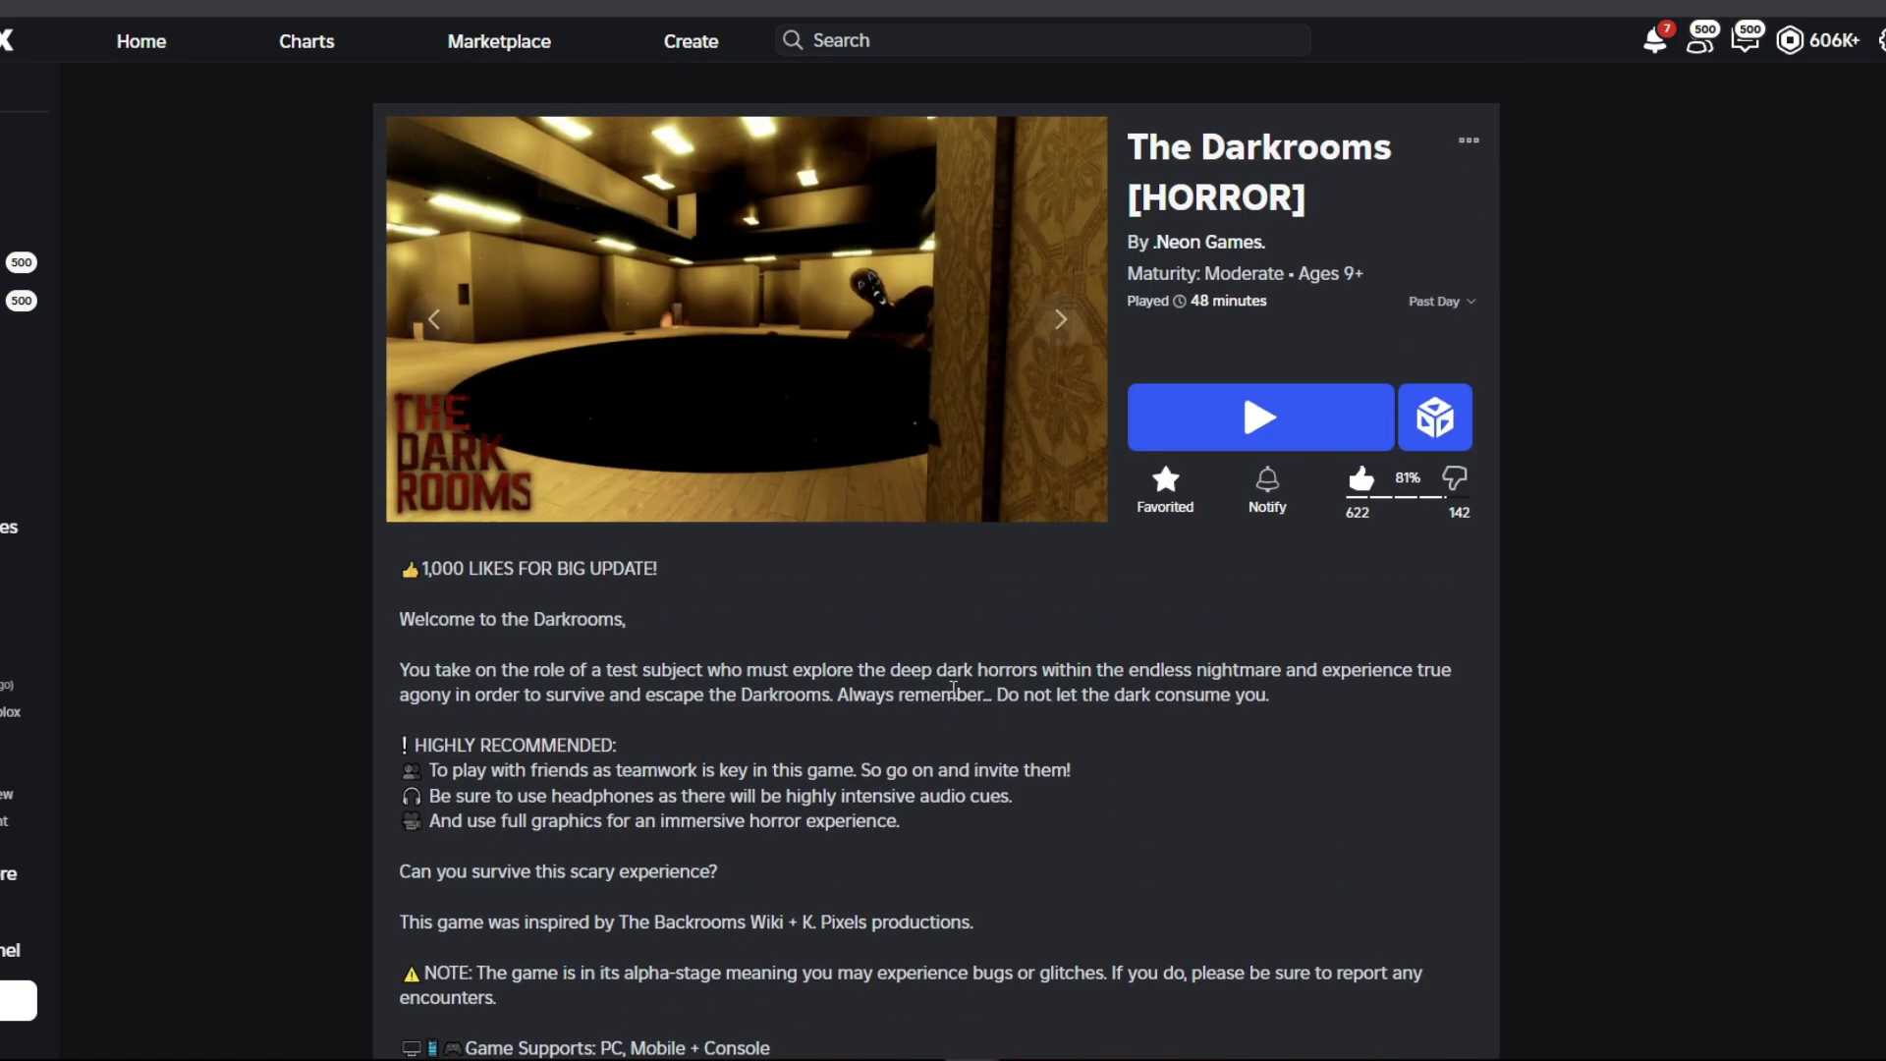
{"action": "scroll", "coordinate": [953, 691], "scroll_direction": "down", "scroll_amount": 15}
{"action": "scroll", "coordinate": [964, 446], "scroll_direction": "up", "scroll_amount": 5}
{"action": "left_click", "coordinate": [977, 447]}
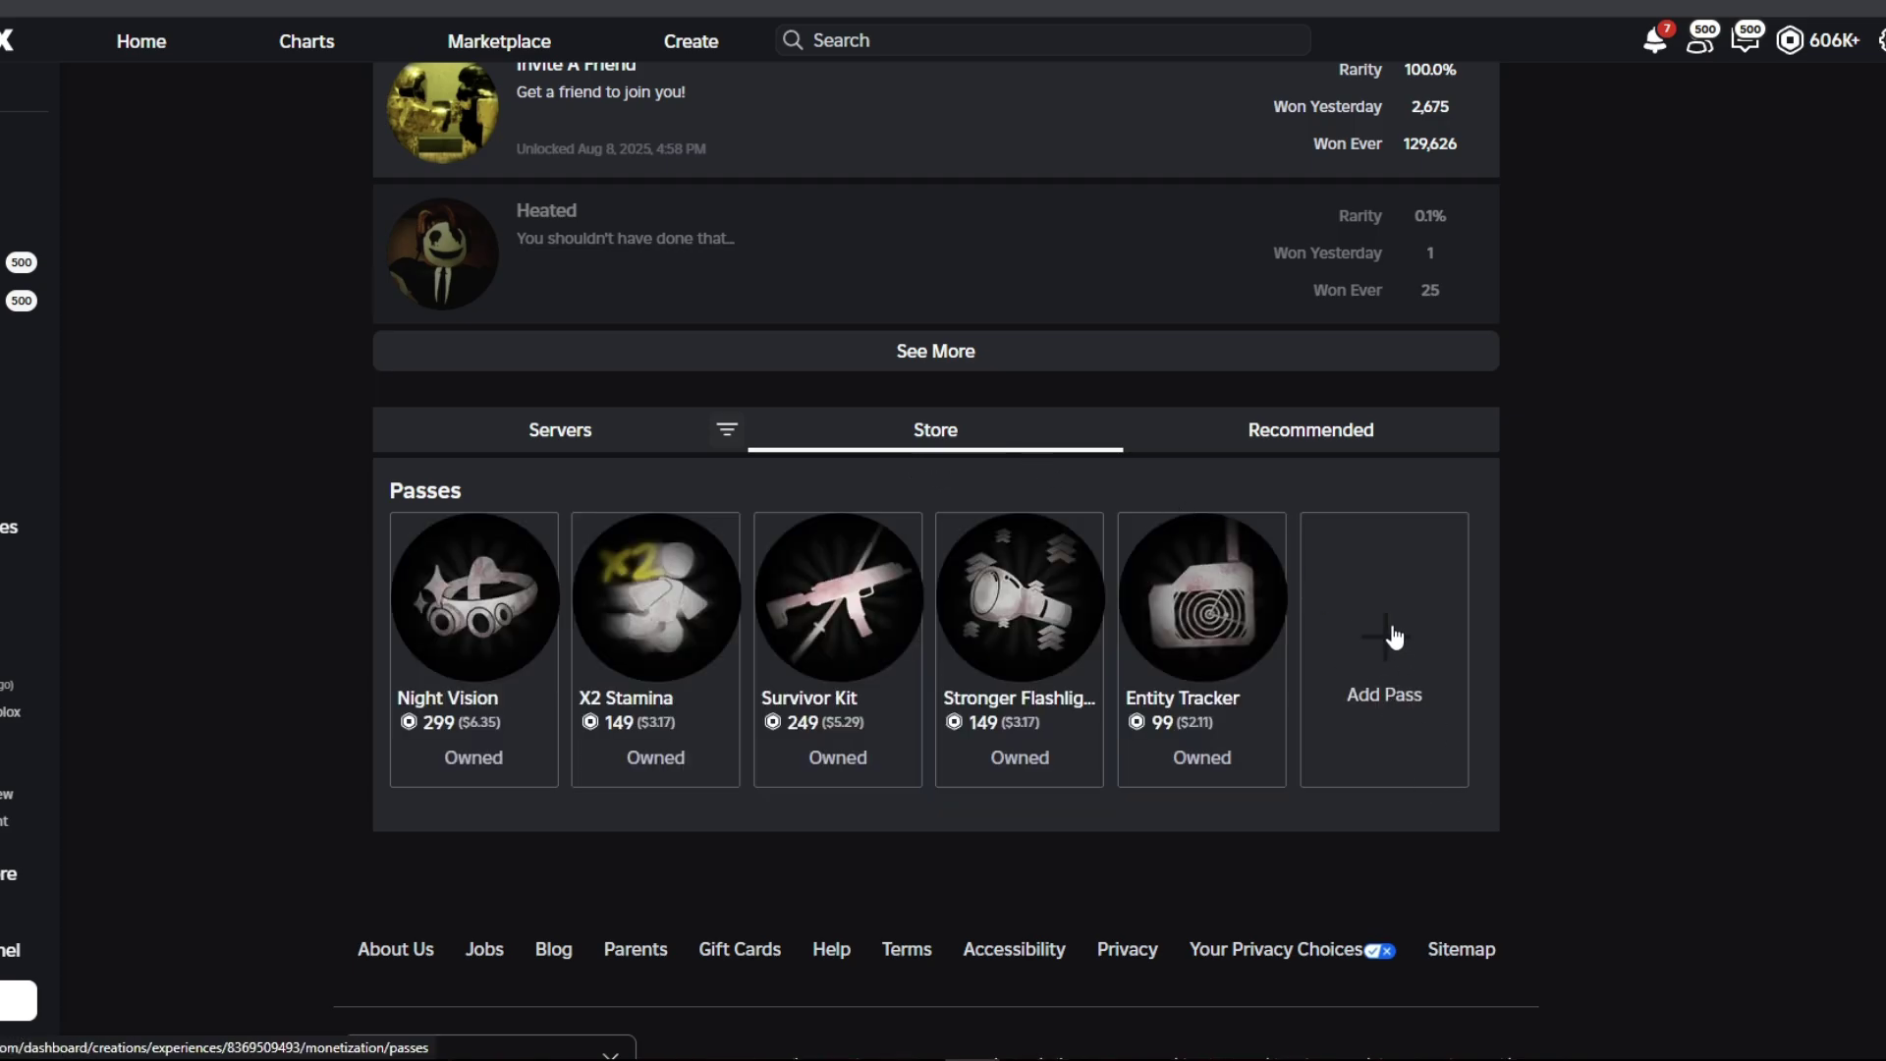
{"action": "left_click", "coordinate": [1395, 637]}
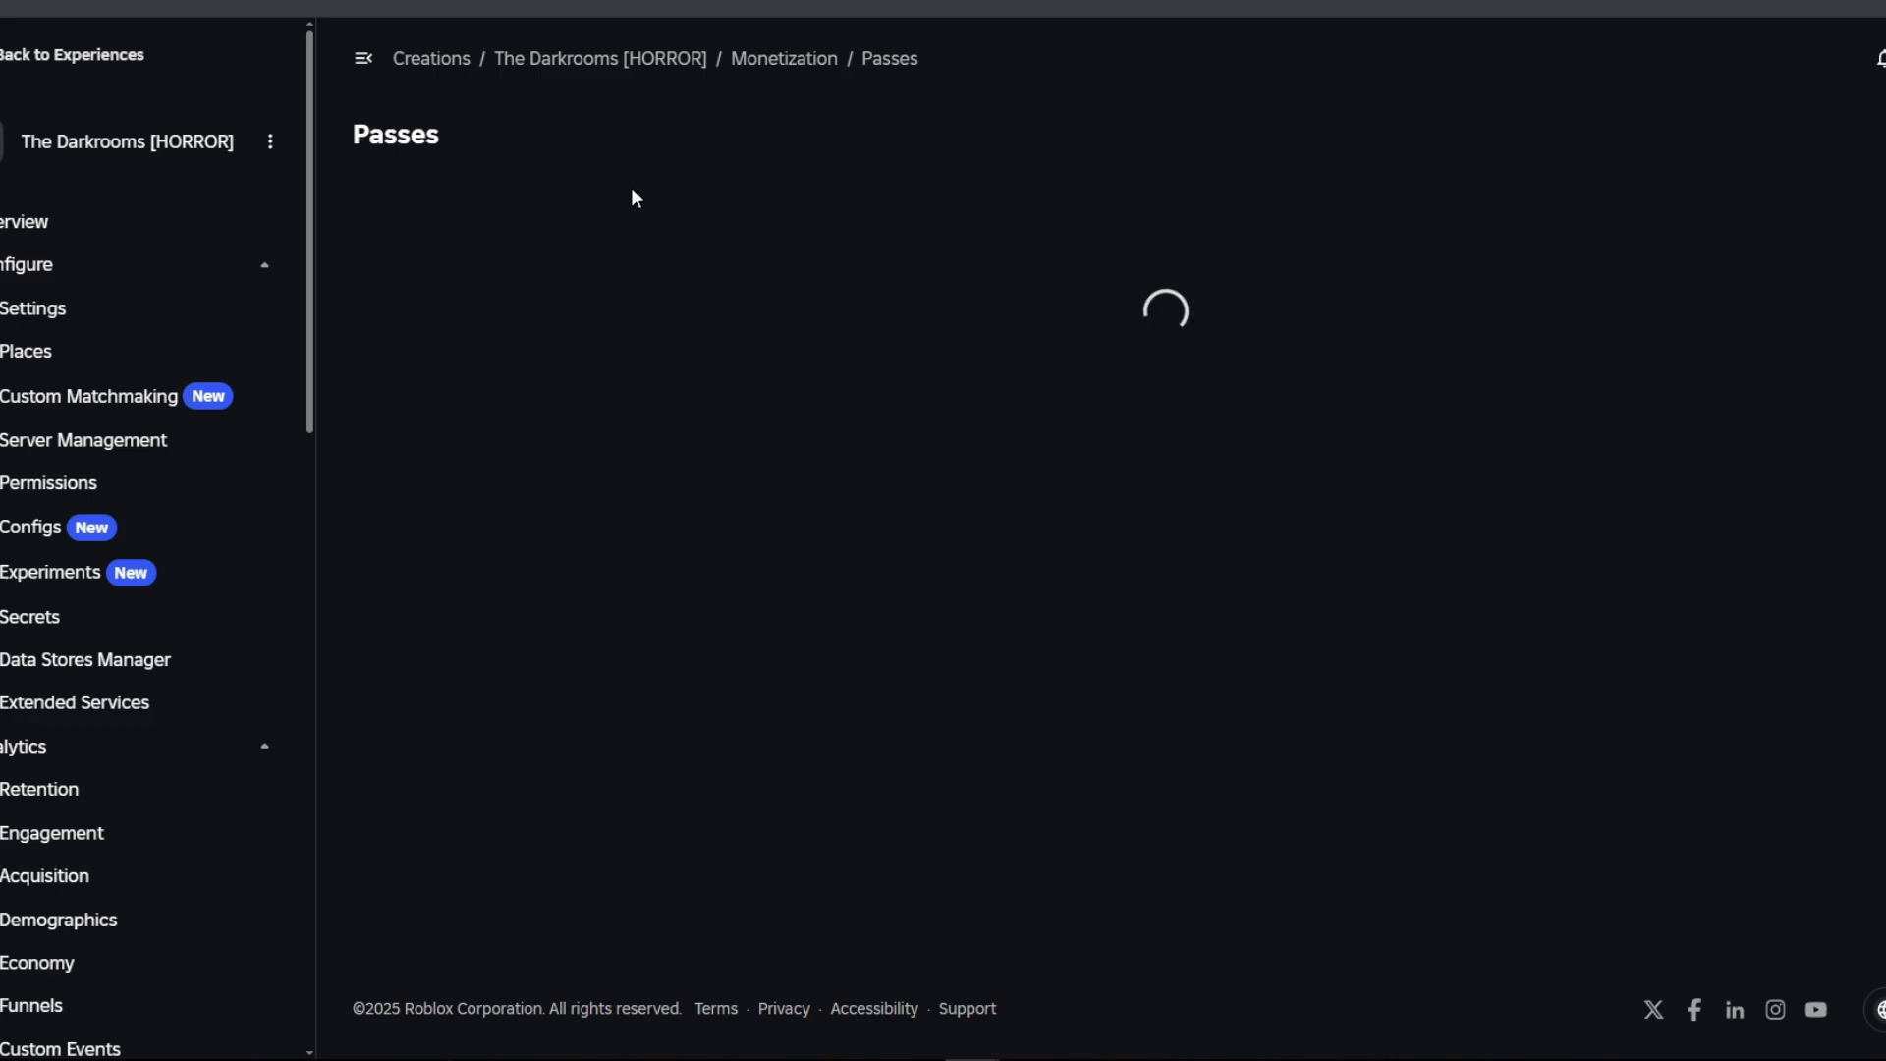
Start a new pass named "baskljhdfsaihjb" with the description "asdasd".
{"action": "scroll", "coordinate": [861, 324], "scroll_direction": "down", "scroll_amount": 3}
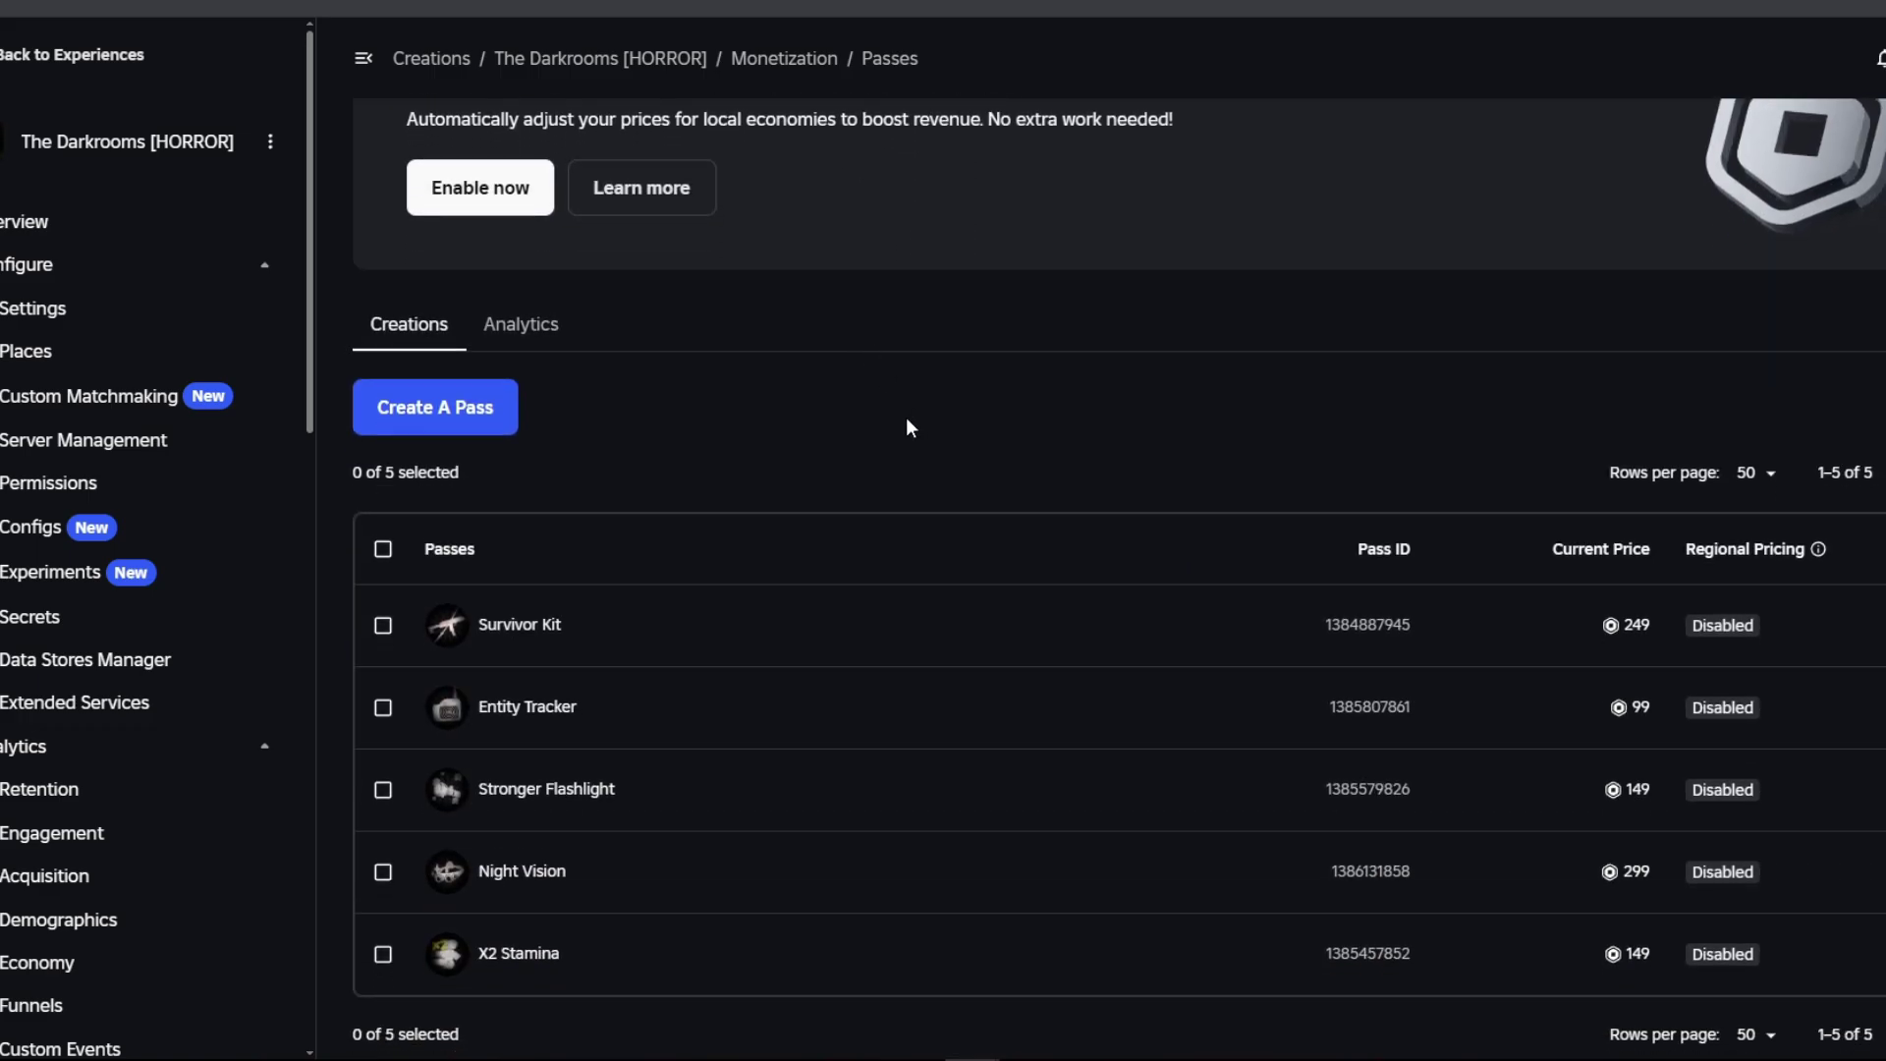
{"action": "left_click", "coordinate": [435, 407]}
{"action": "left_click", "coordinate": [776, 638]}
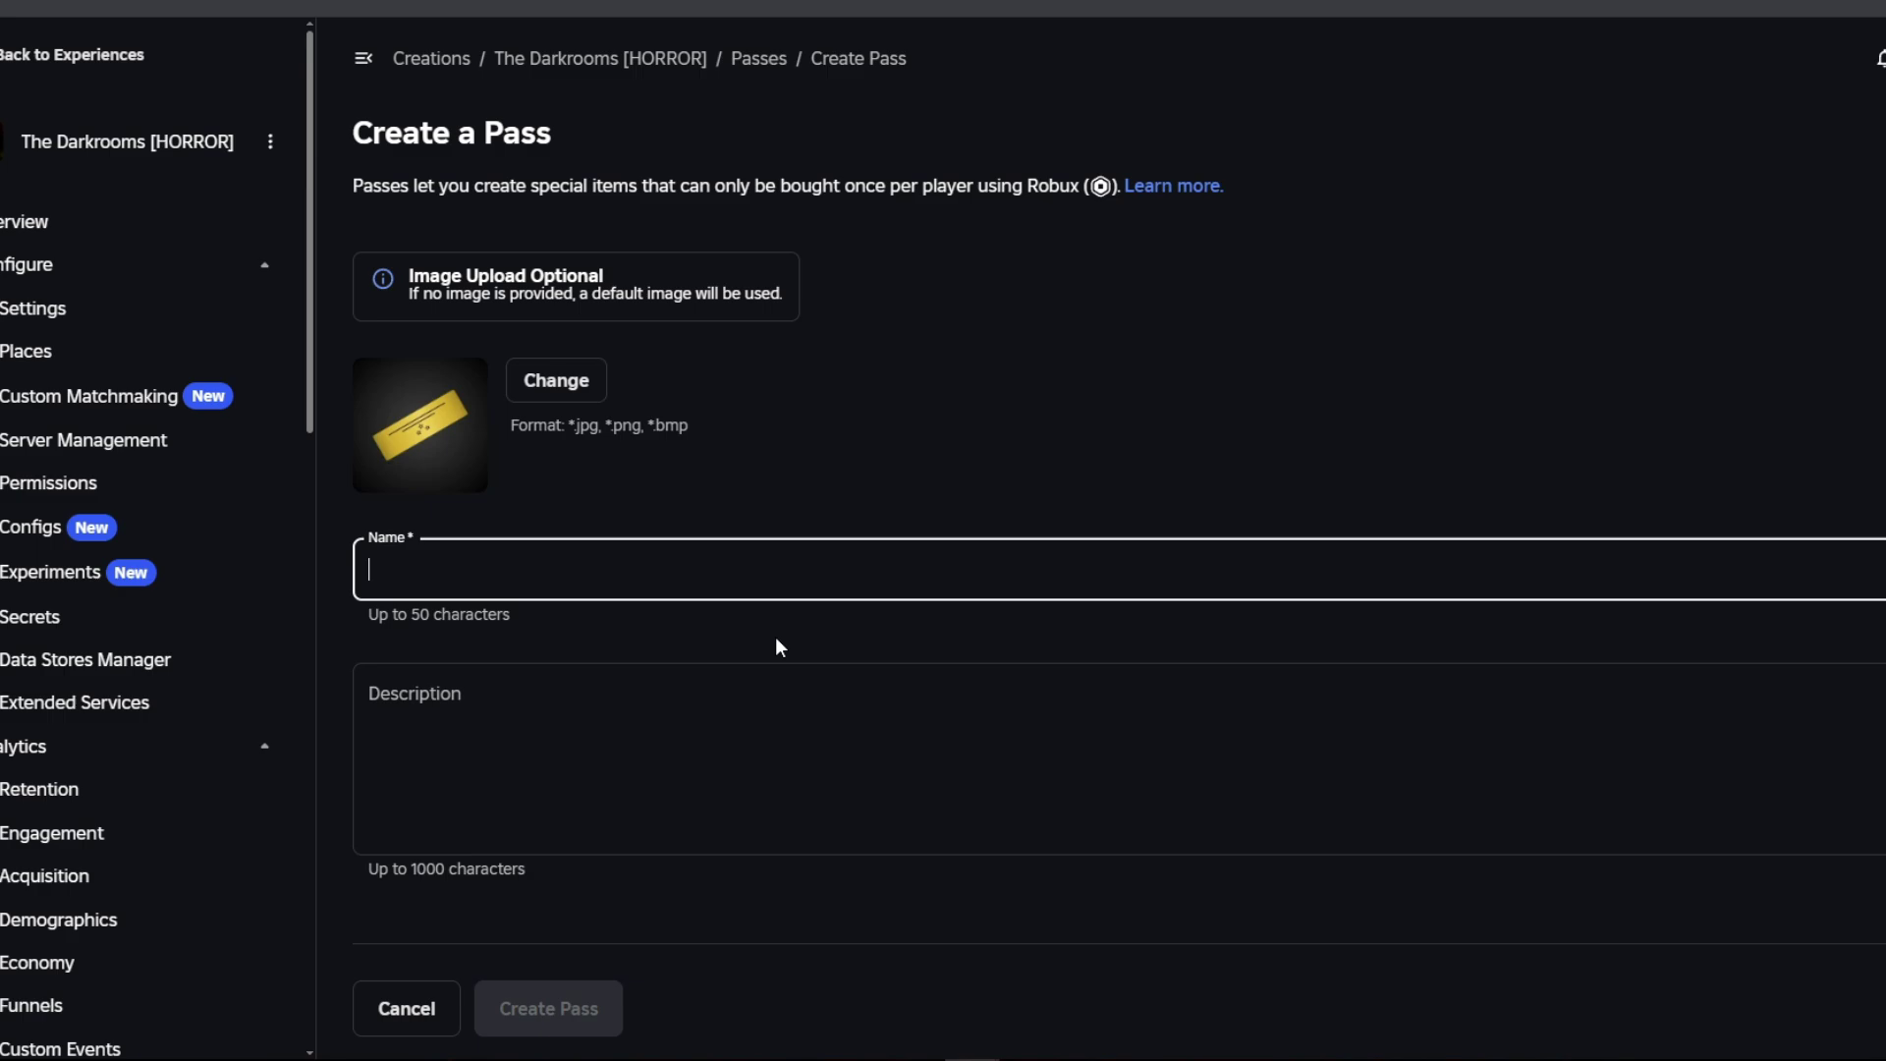
{"action": "type", "text": "baskljhdfsaihjb"}
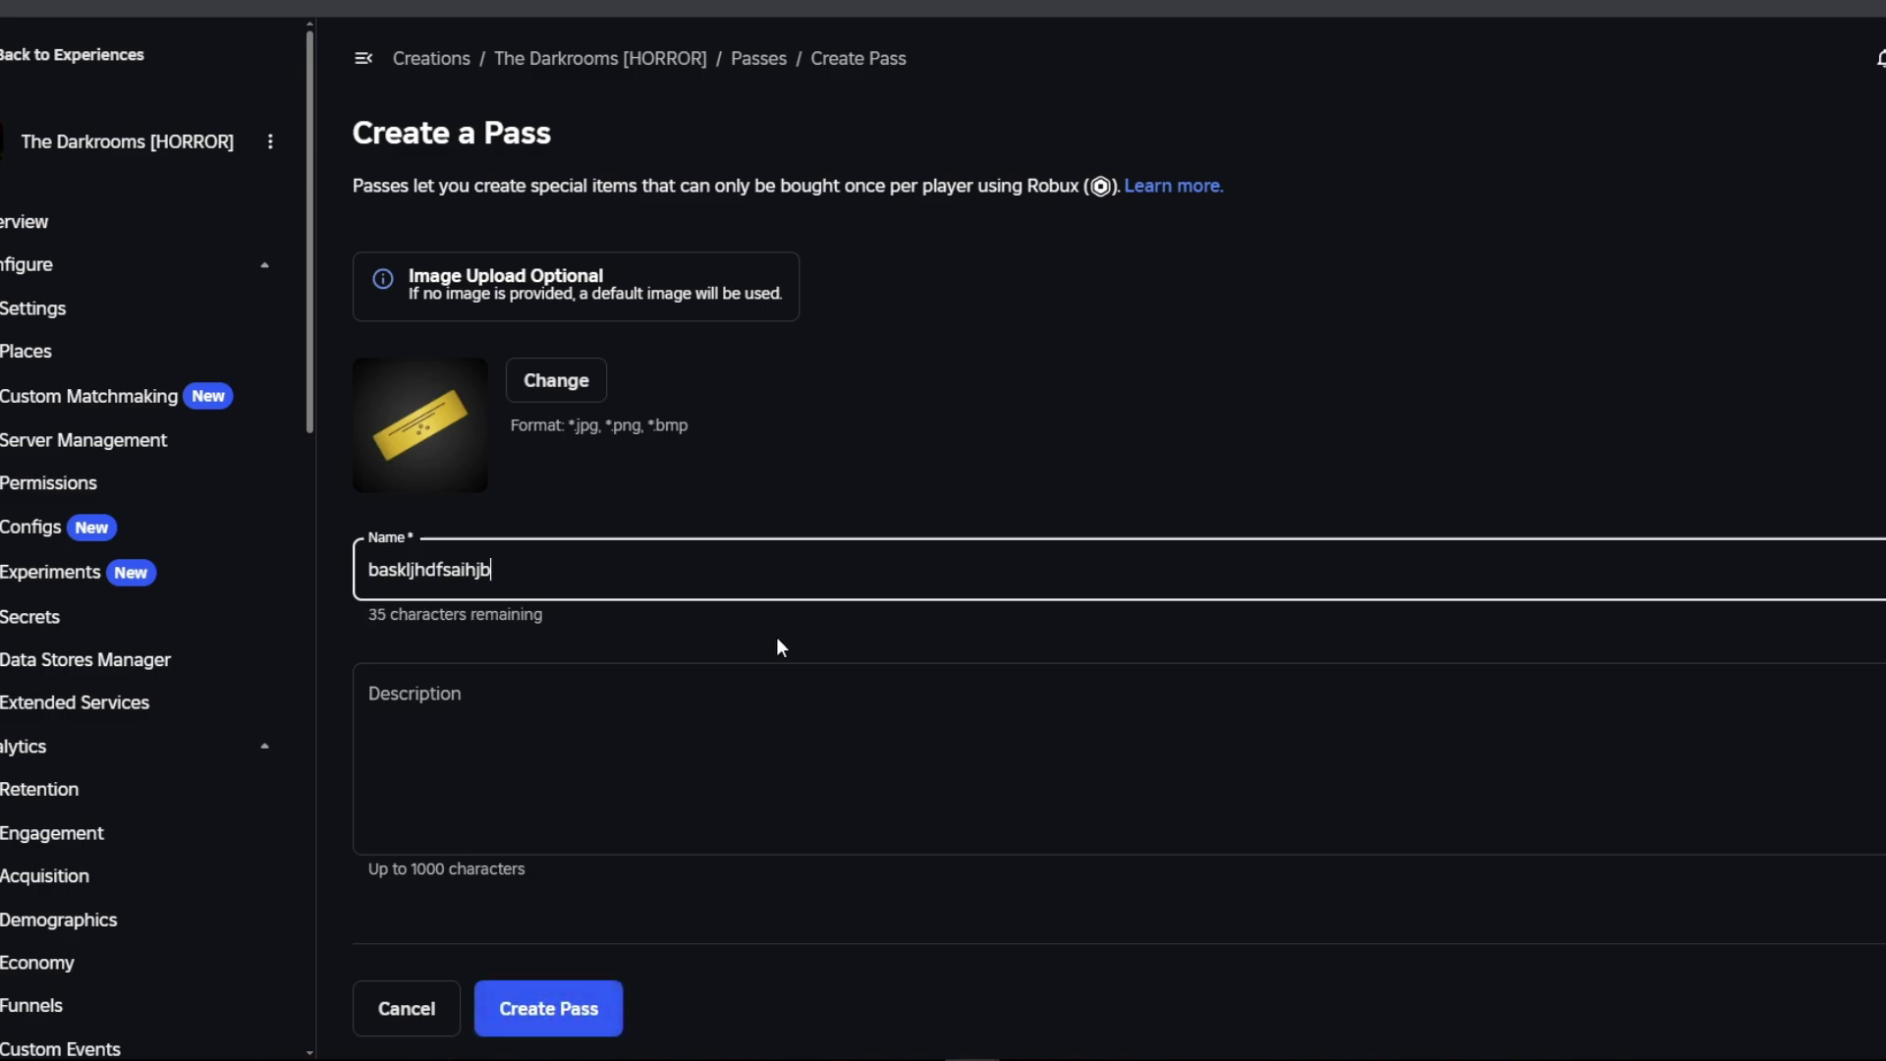
{"action": "left_click", "coordinate": [749, 788]}
{"action": "type", "text": "as"}
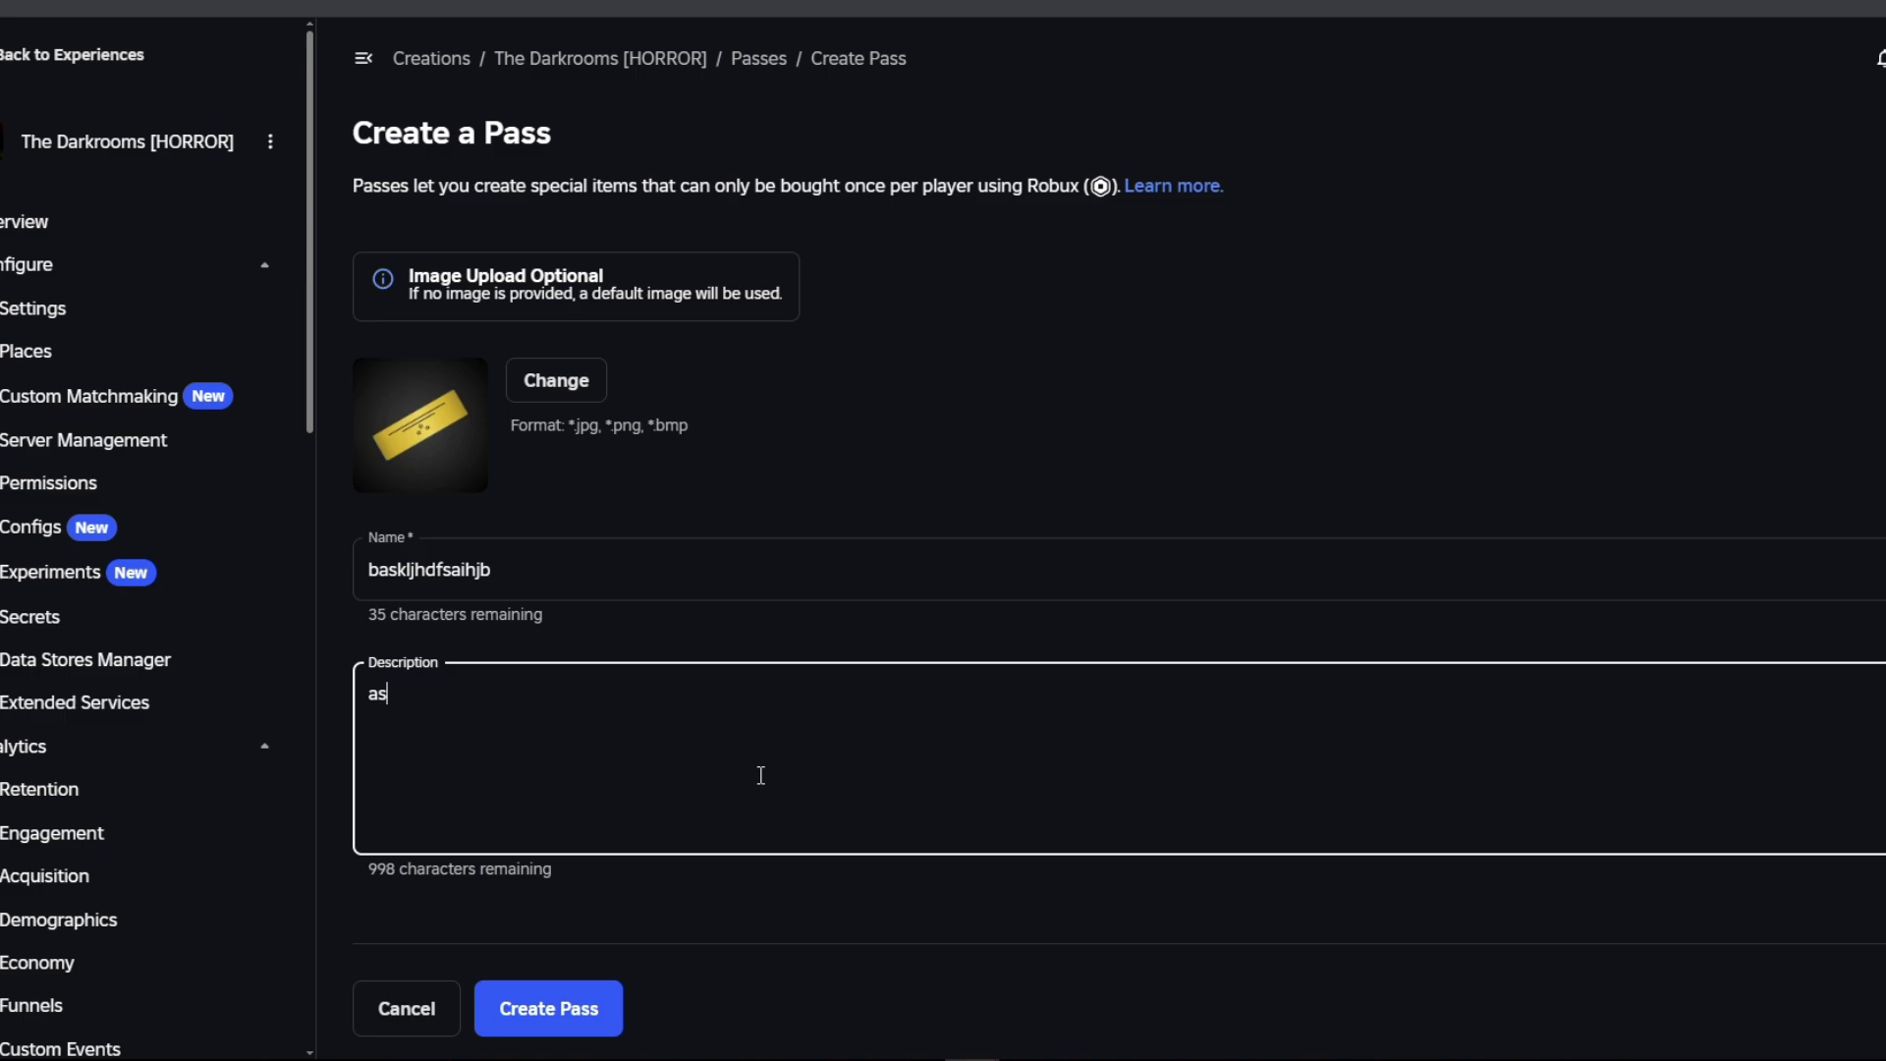
{"action": "type", "text": "dasd"}
{"action": "scroll", "coordinate": [741, 783], "scroll_direction": "down", "scroll_amount": 1}
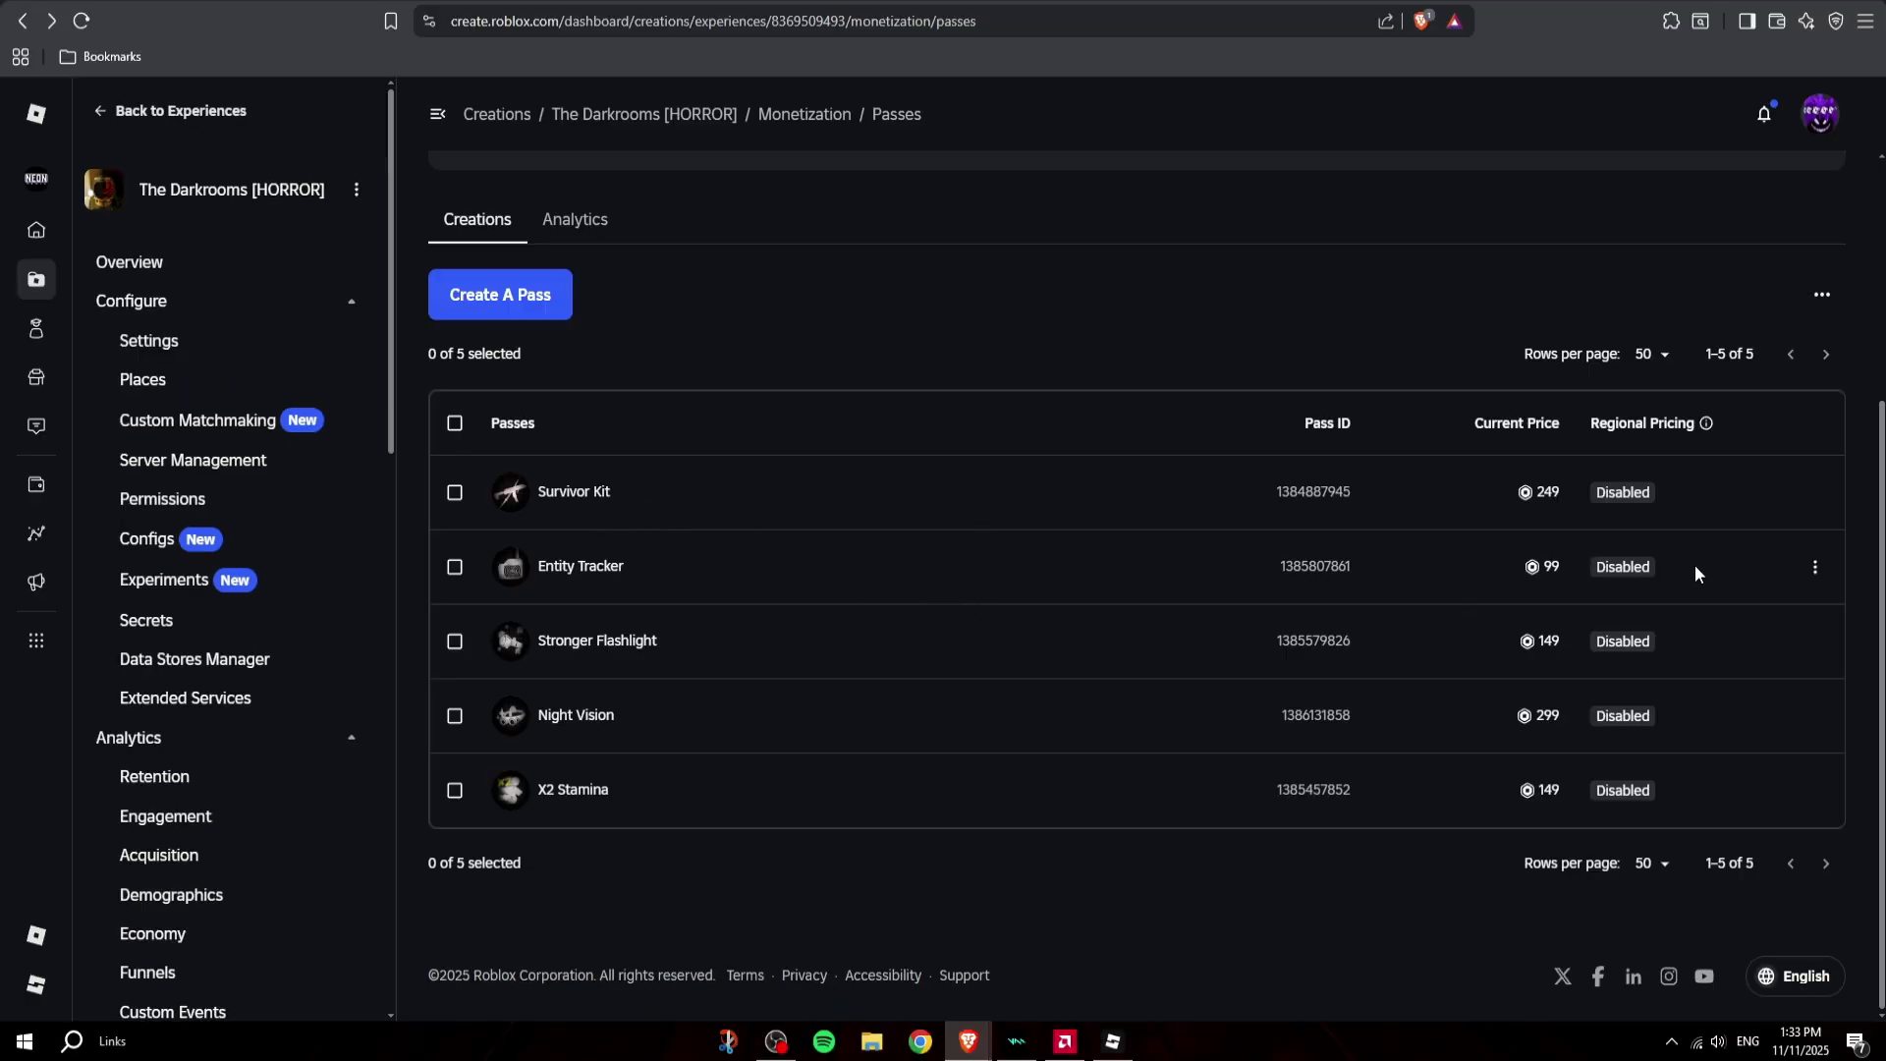
View the Survivor Kit pass's sales settings, switch Item for Sale off and back on, and return to the passes list.
{"action": "left_click", "coordinate": [1813, 493]}
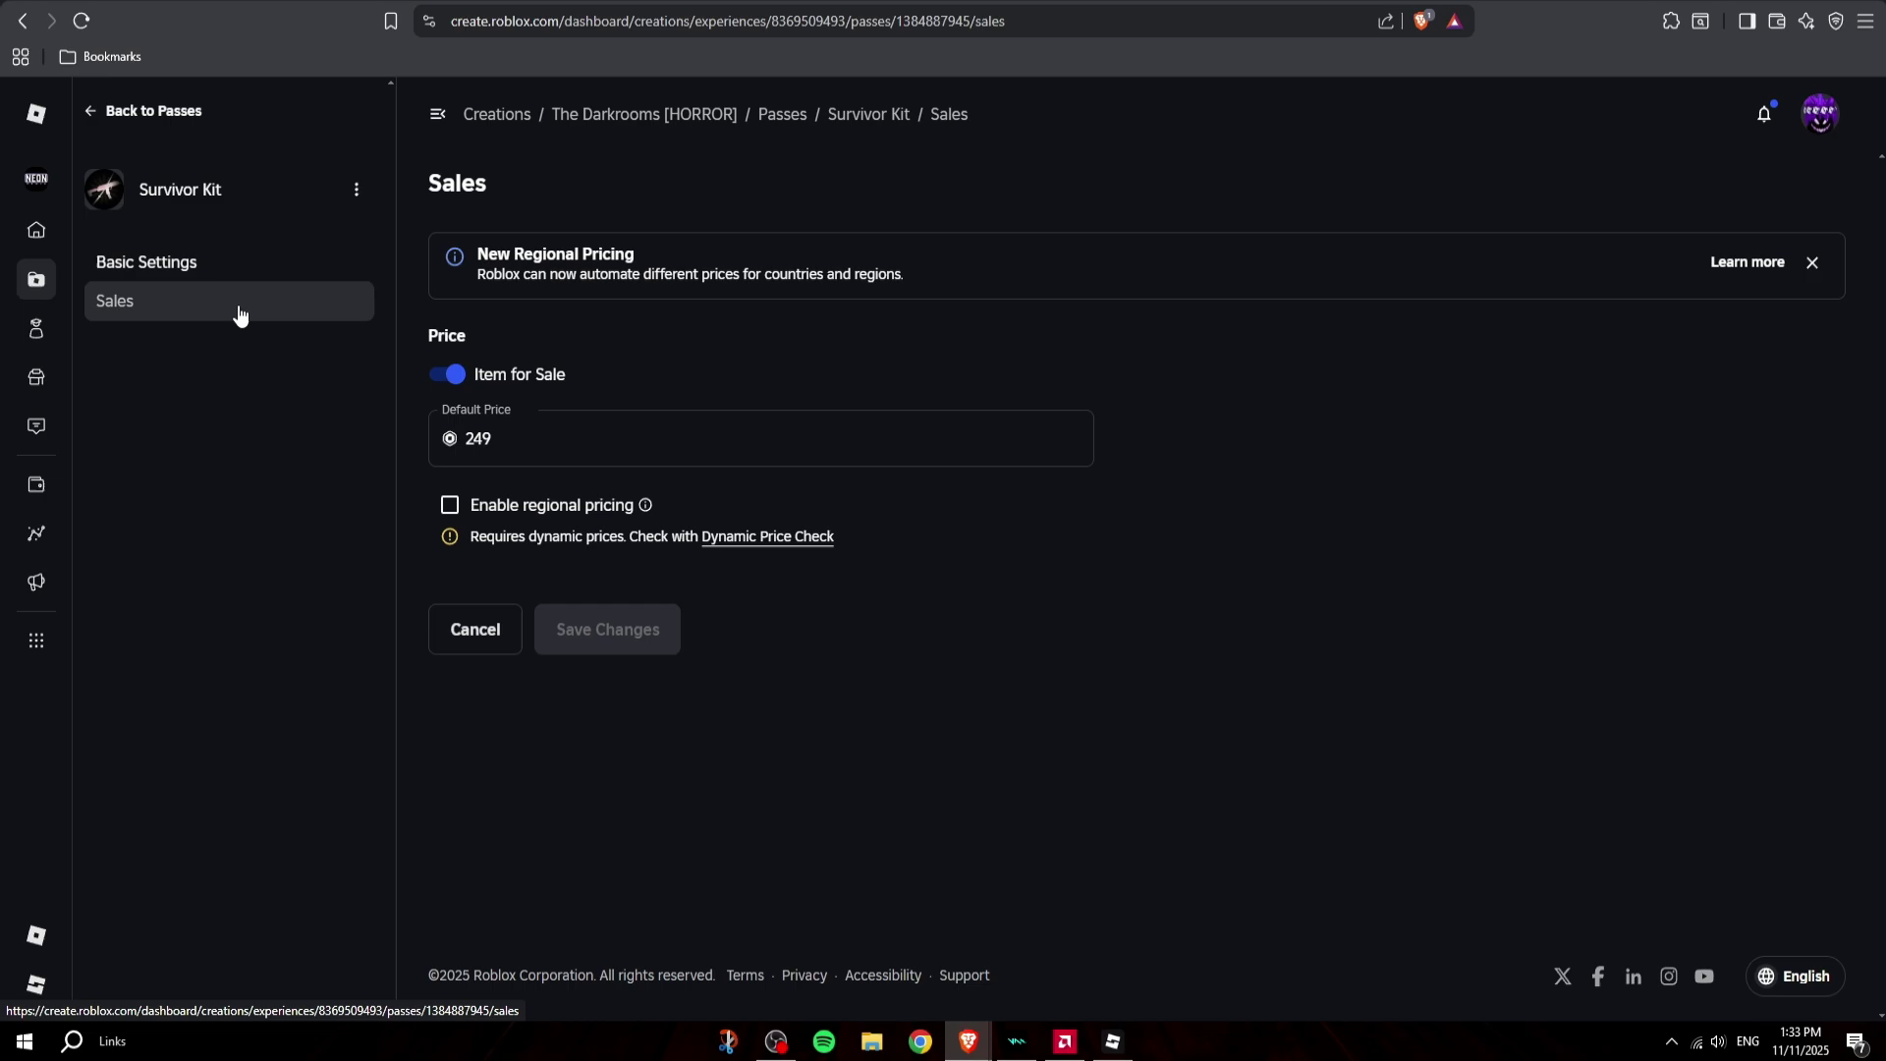
{"action": "left_click", "coordinate": [450, 374]}
{"action": "left_click", "coordinate": [450, 374]}
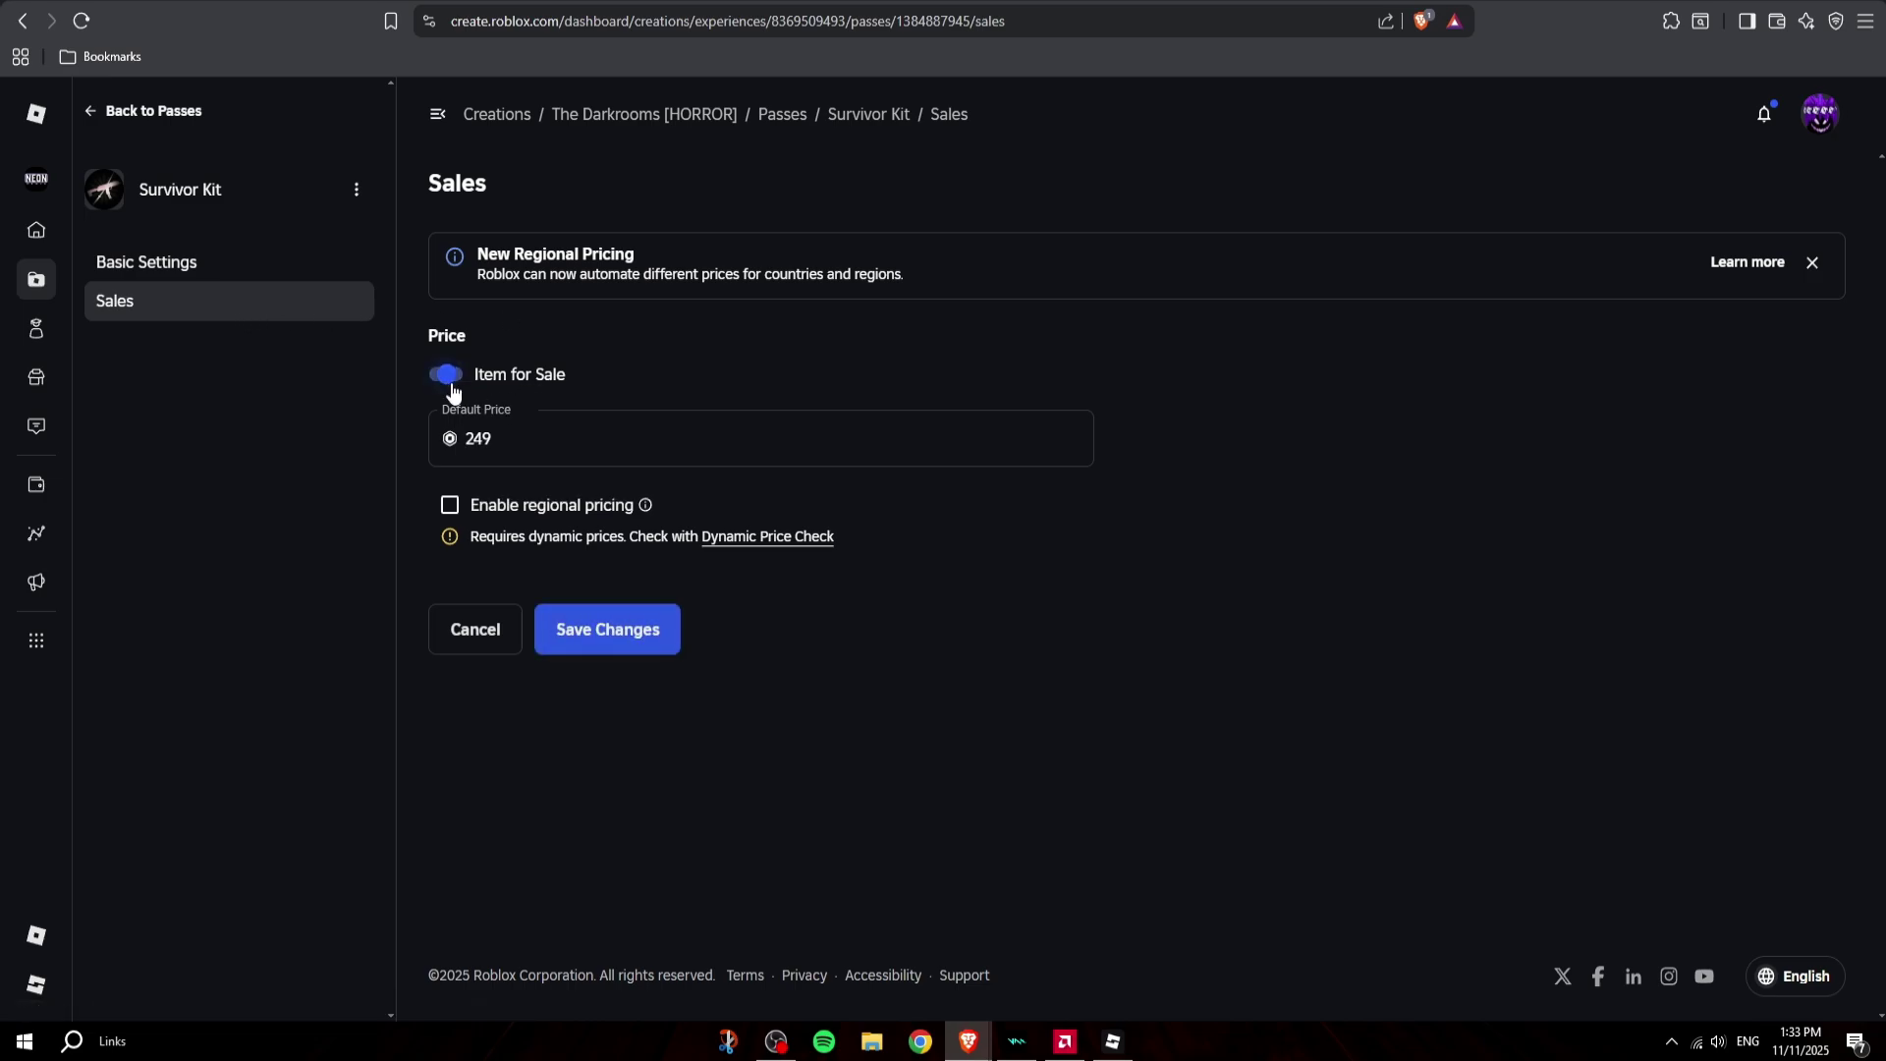
{"action": "left_click", "coordinate": [447, 442]}
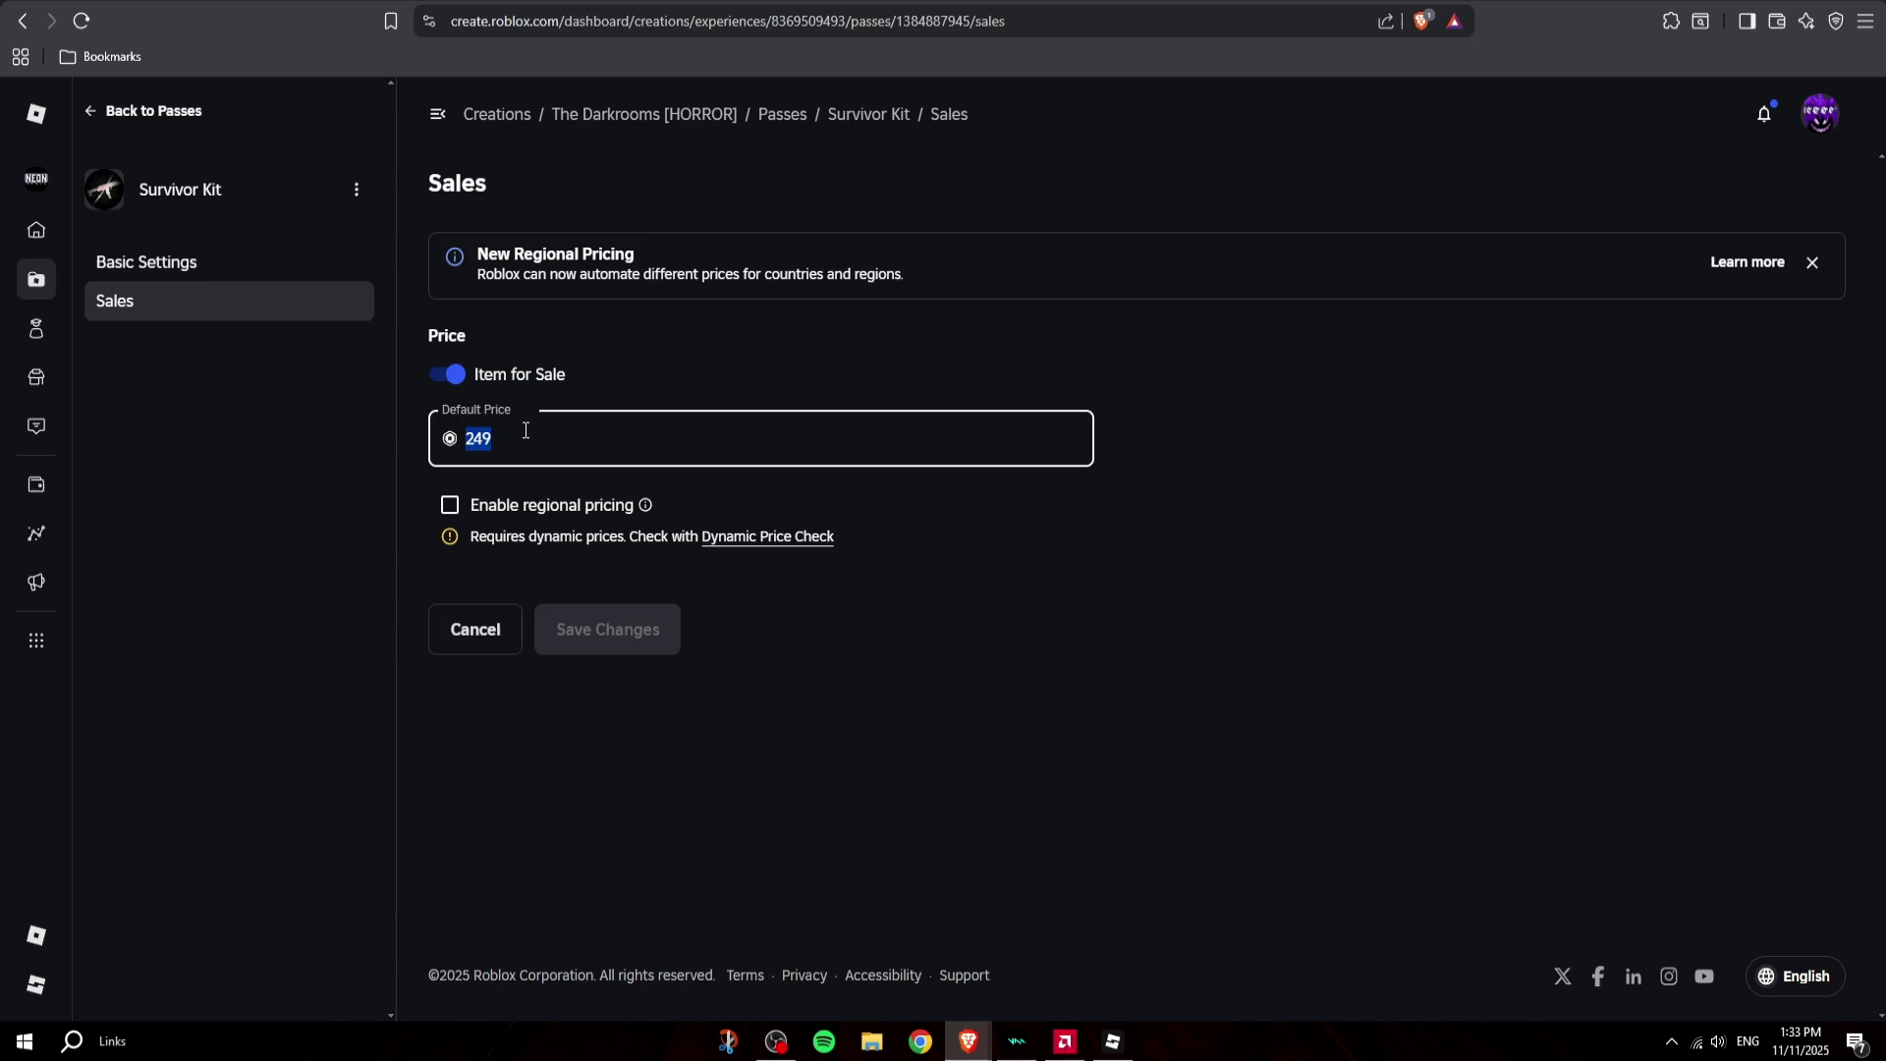
{"action": "left_click", "coordinate": [531, 701]}
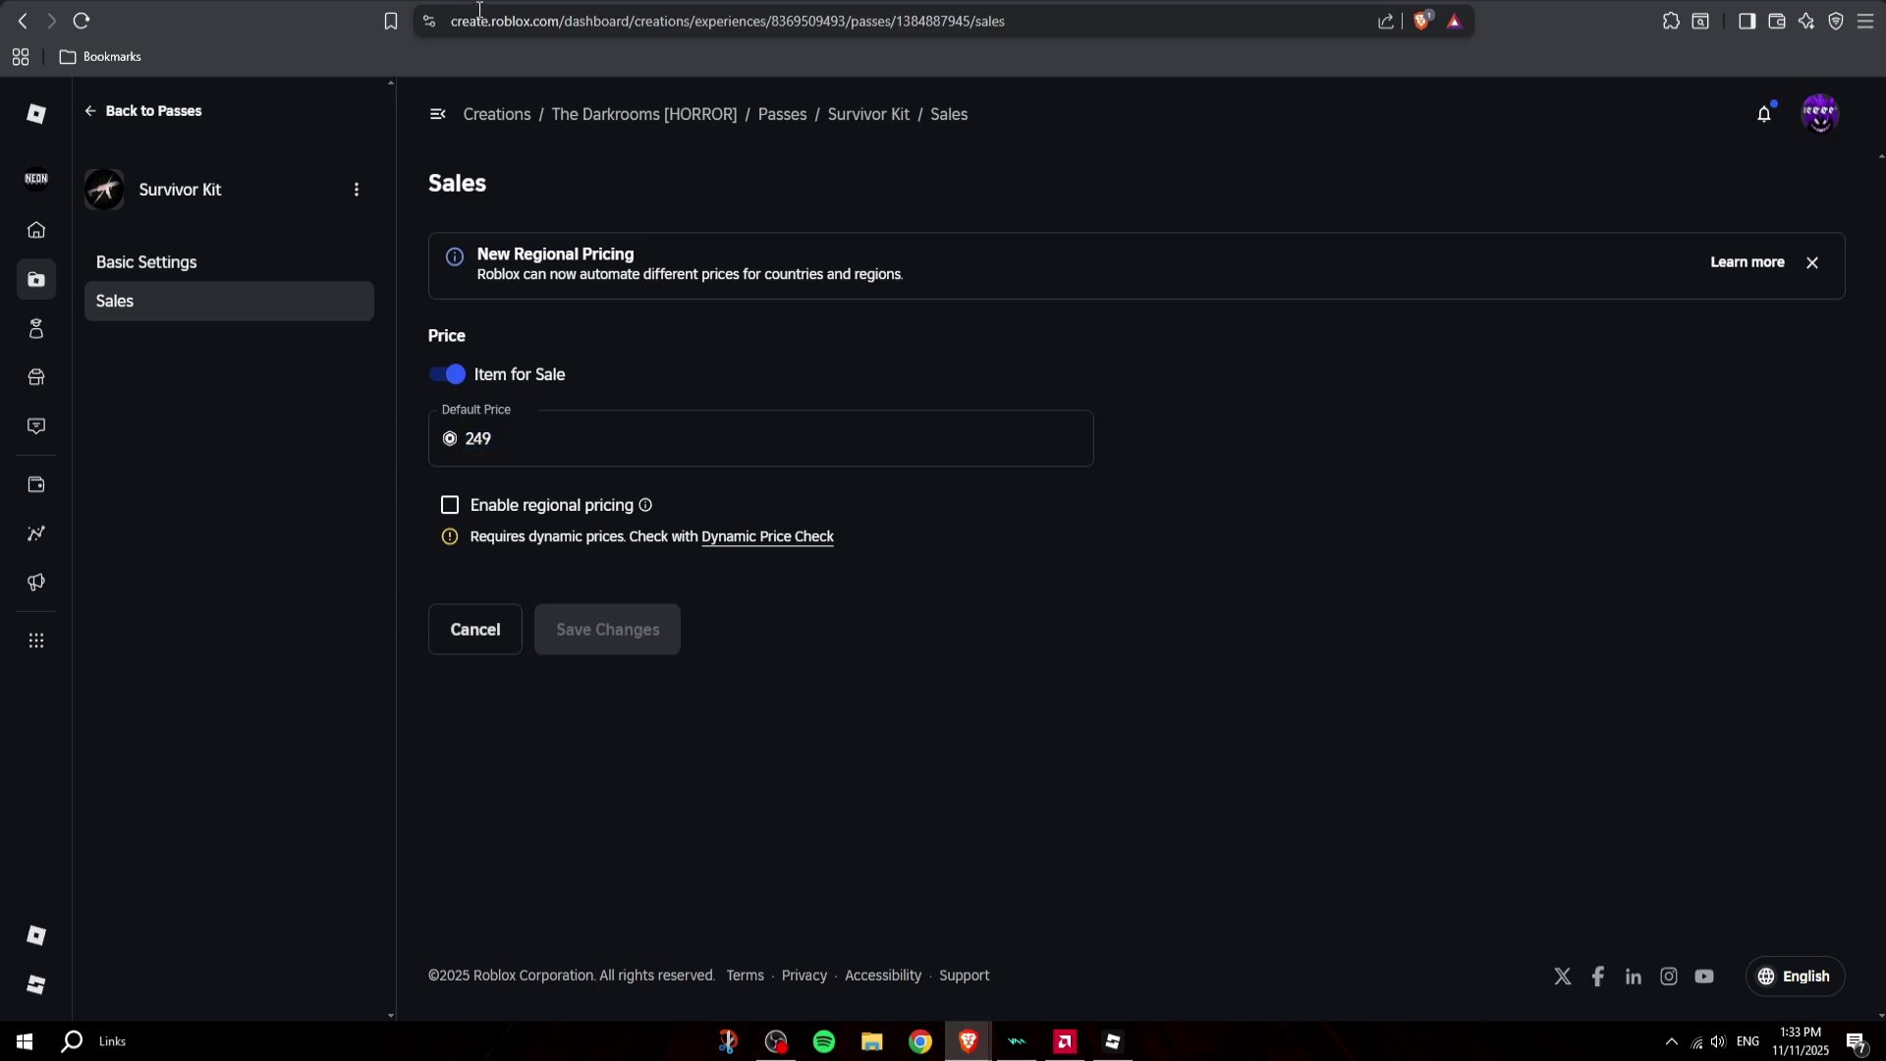
{"action": "key", "text": "alt+Left"}
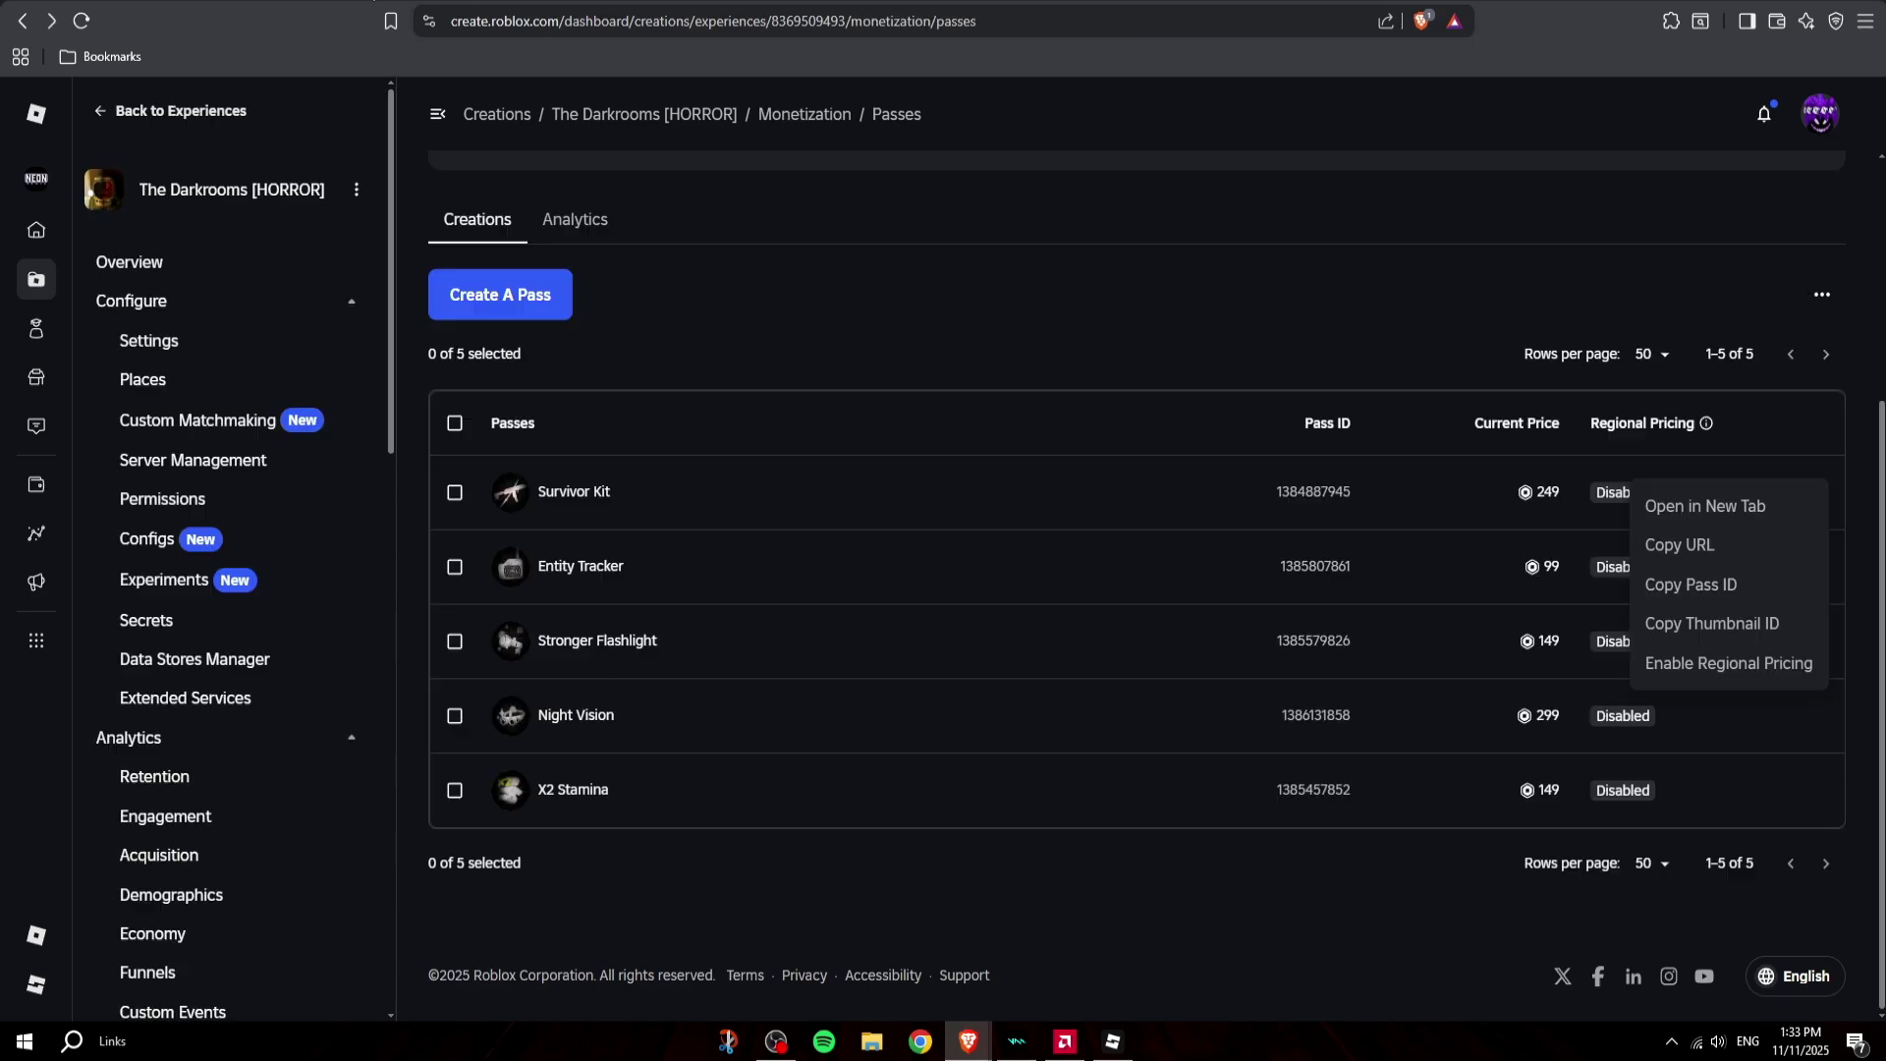
{"action": "left_click", "coordinate": [1378, 512]}
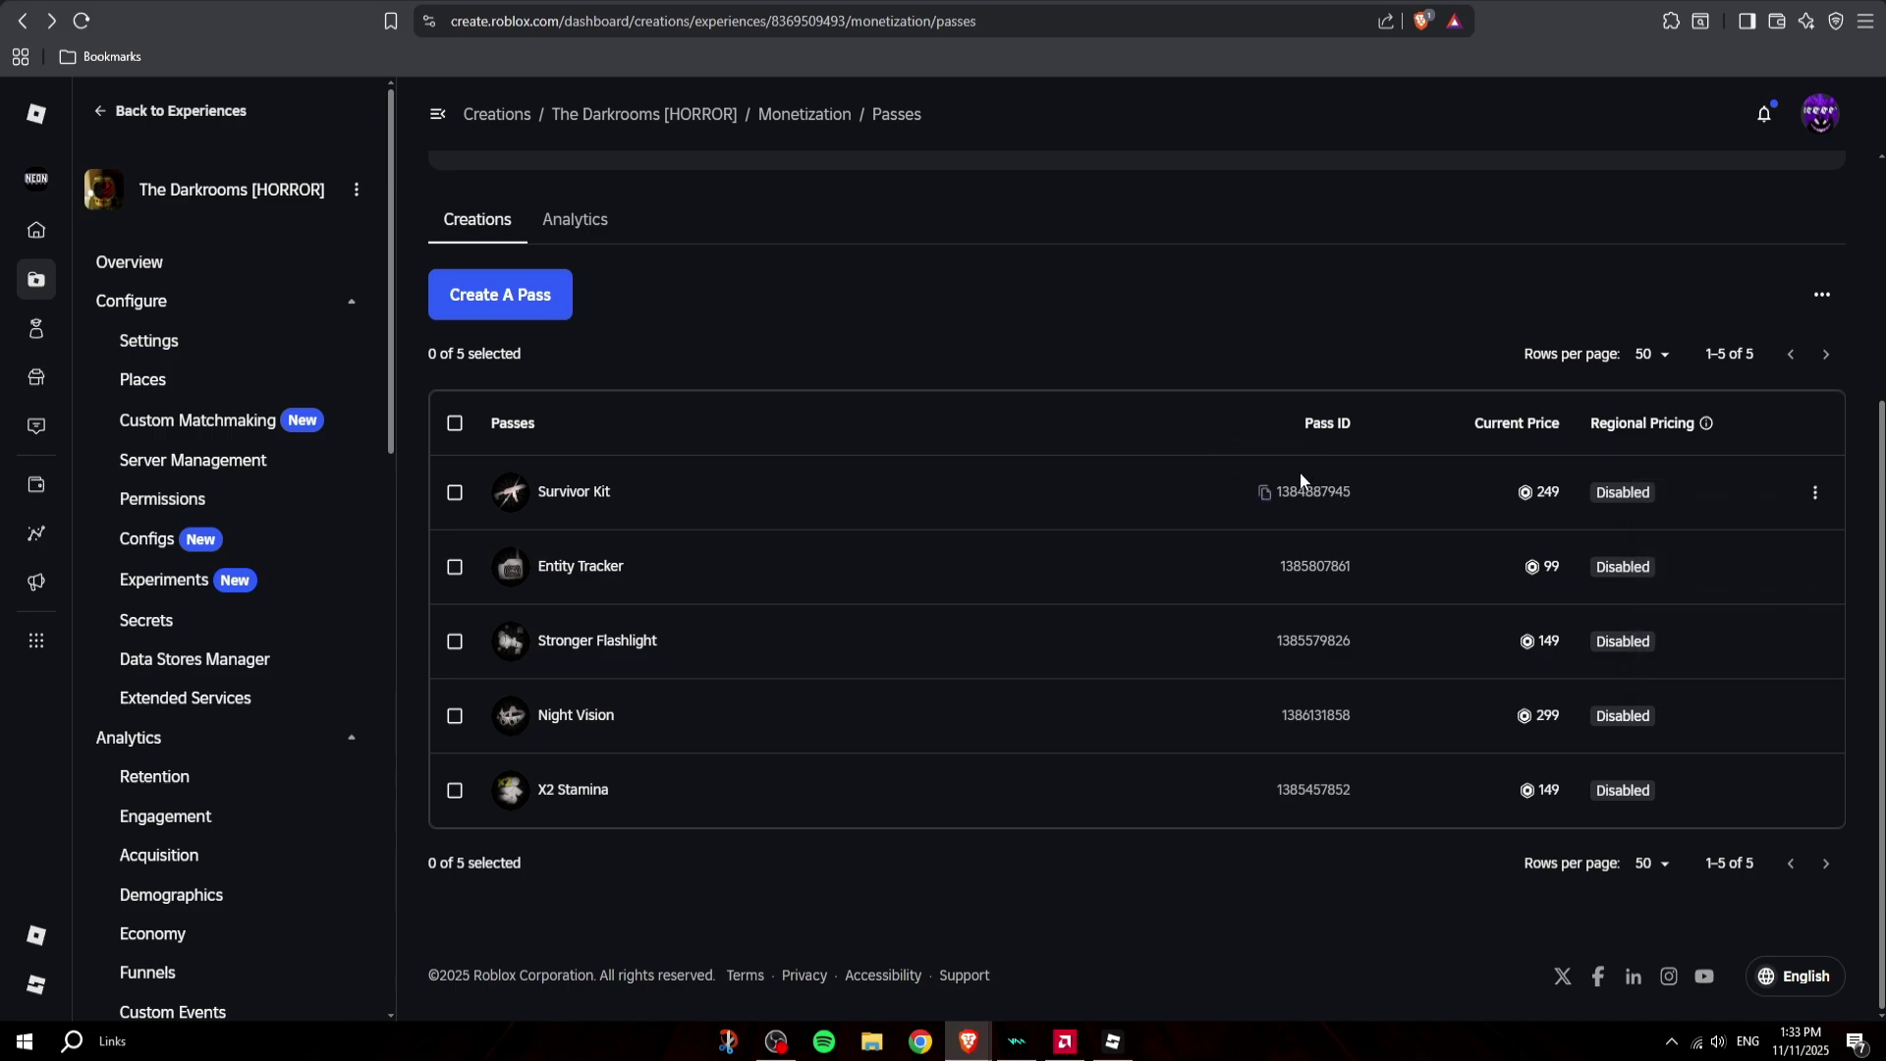
{"action": "left_click", "coordinate": [1120, 1051]}
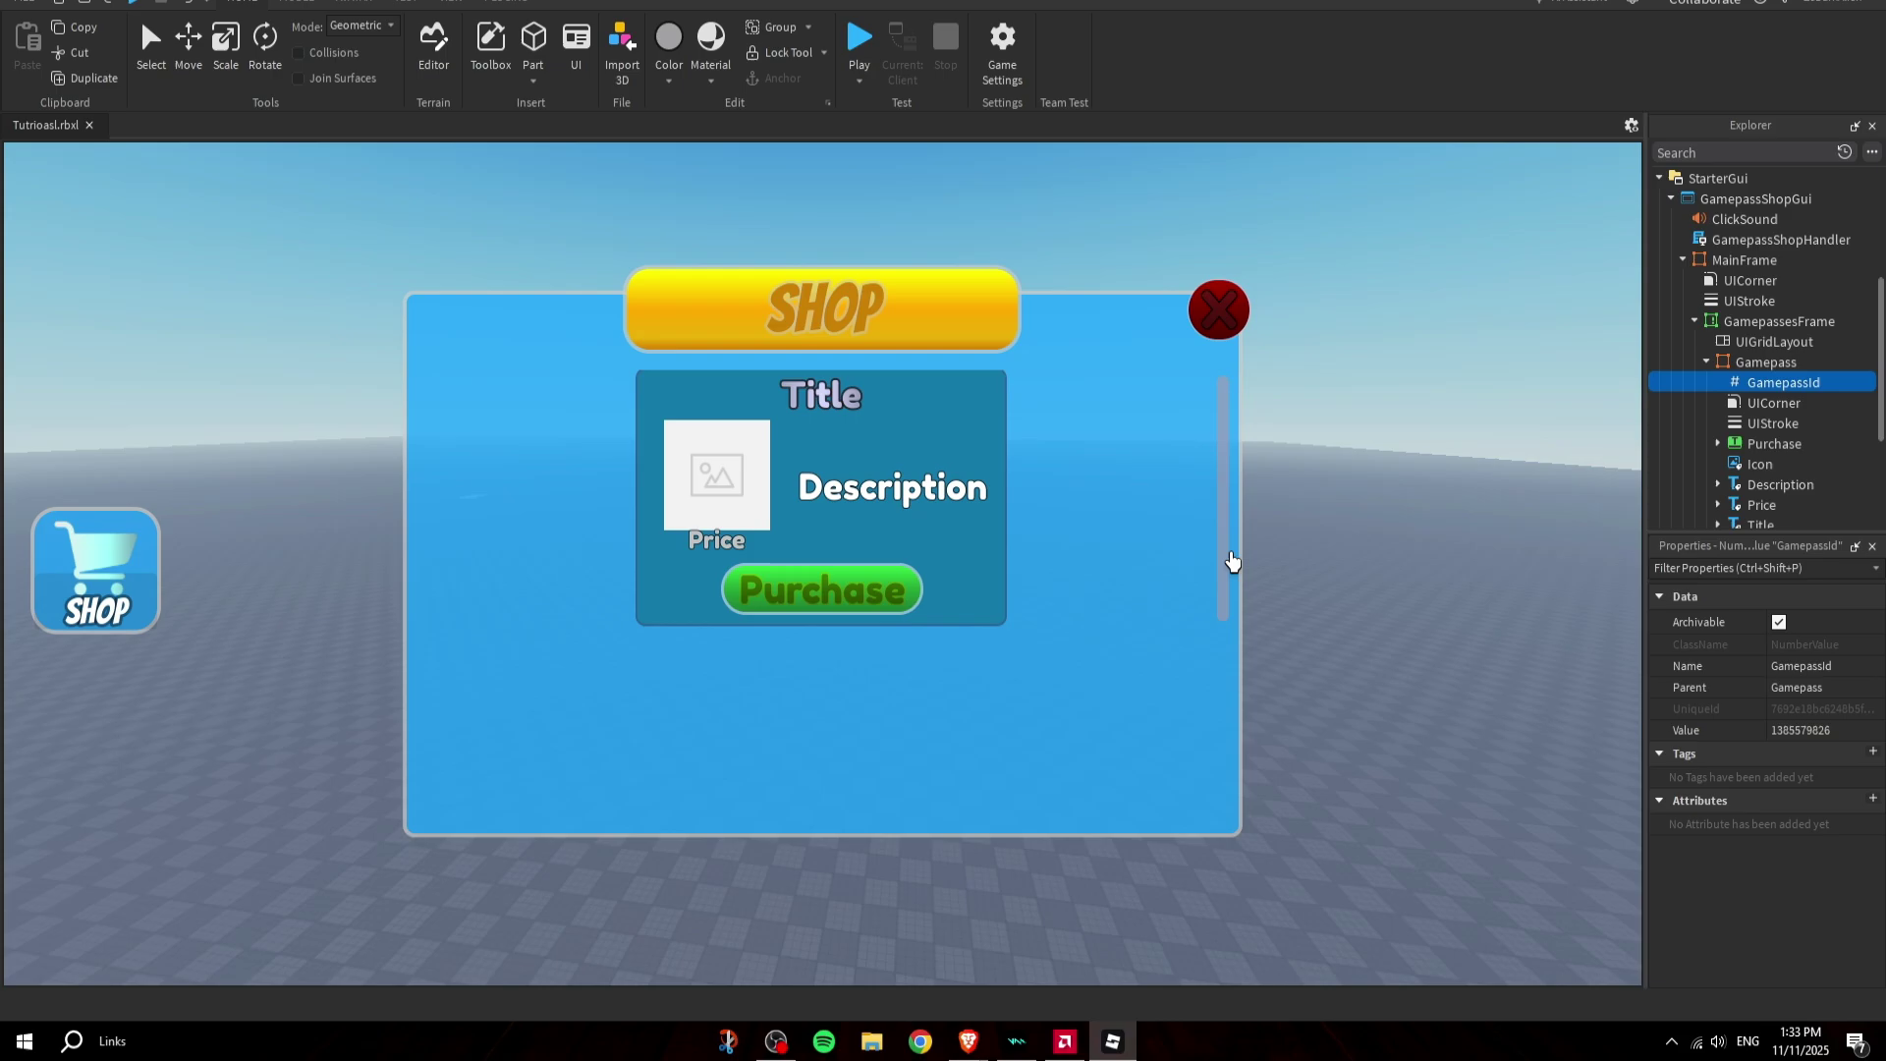
{"action": "left_click", "coordinate": [1805, 731]}
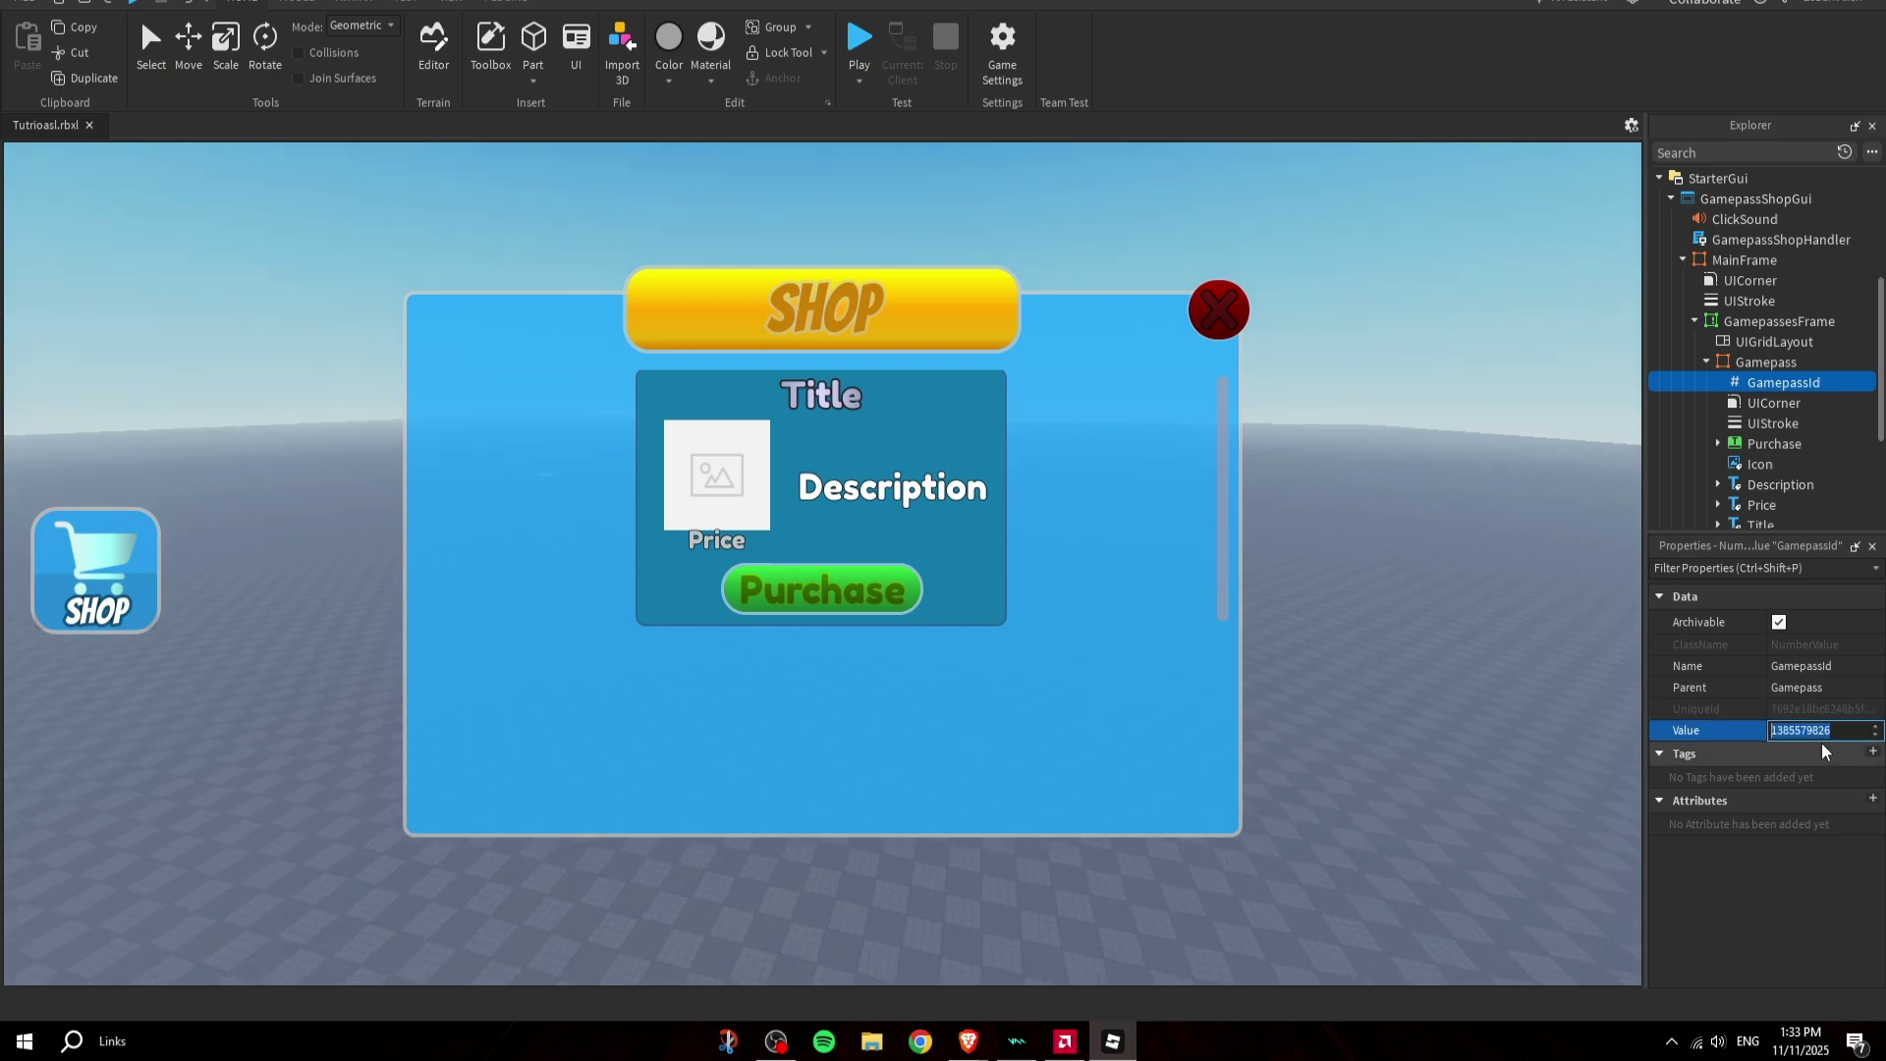
{"action": "key", "text": "Return"}
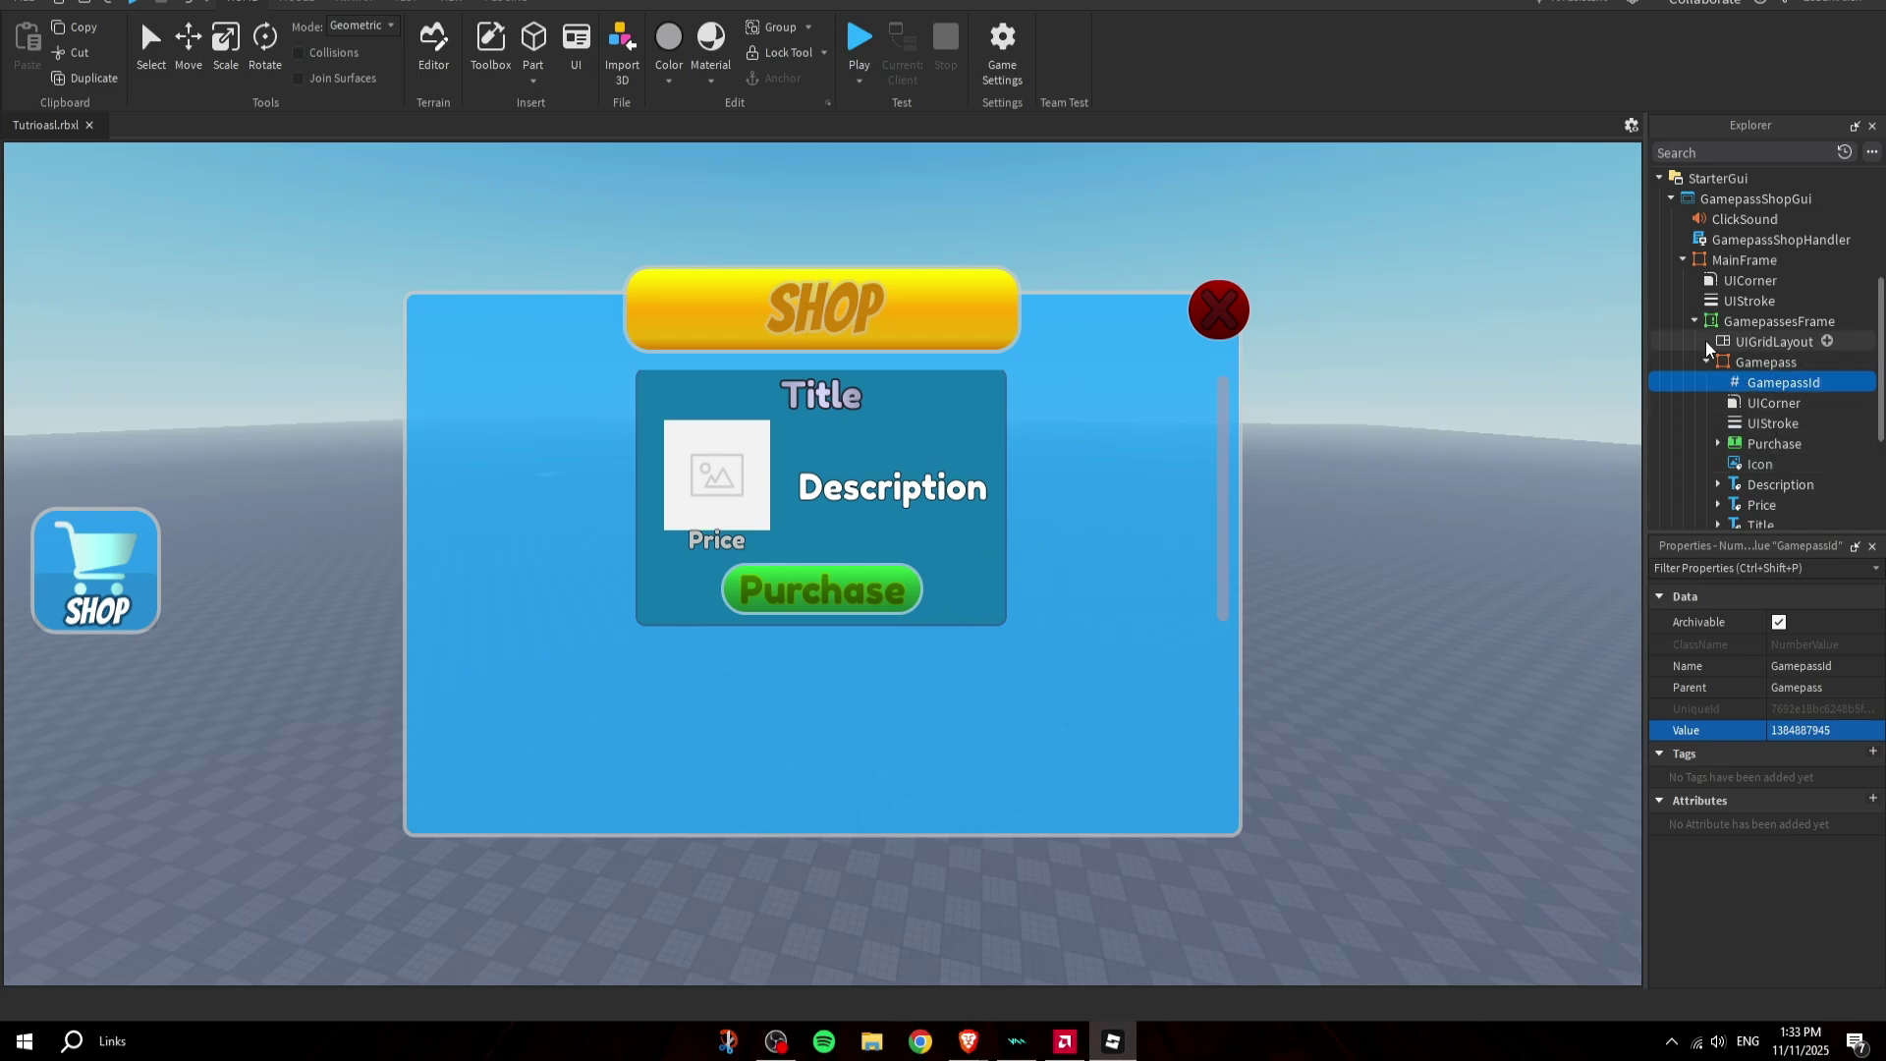
Hide the shop's MainFrame by turning off its Visible property, and clear the selection.
{"action": "left_click", "coordinate": [1734, 321]}
{"action": "left_click", "coordinate": [1744, 260]}
{"action": "scroll", "coordinate": [1768, 766], "scroll_direction": "down", "scroll_amount": 5}
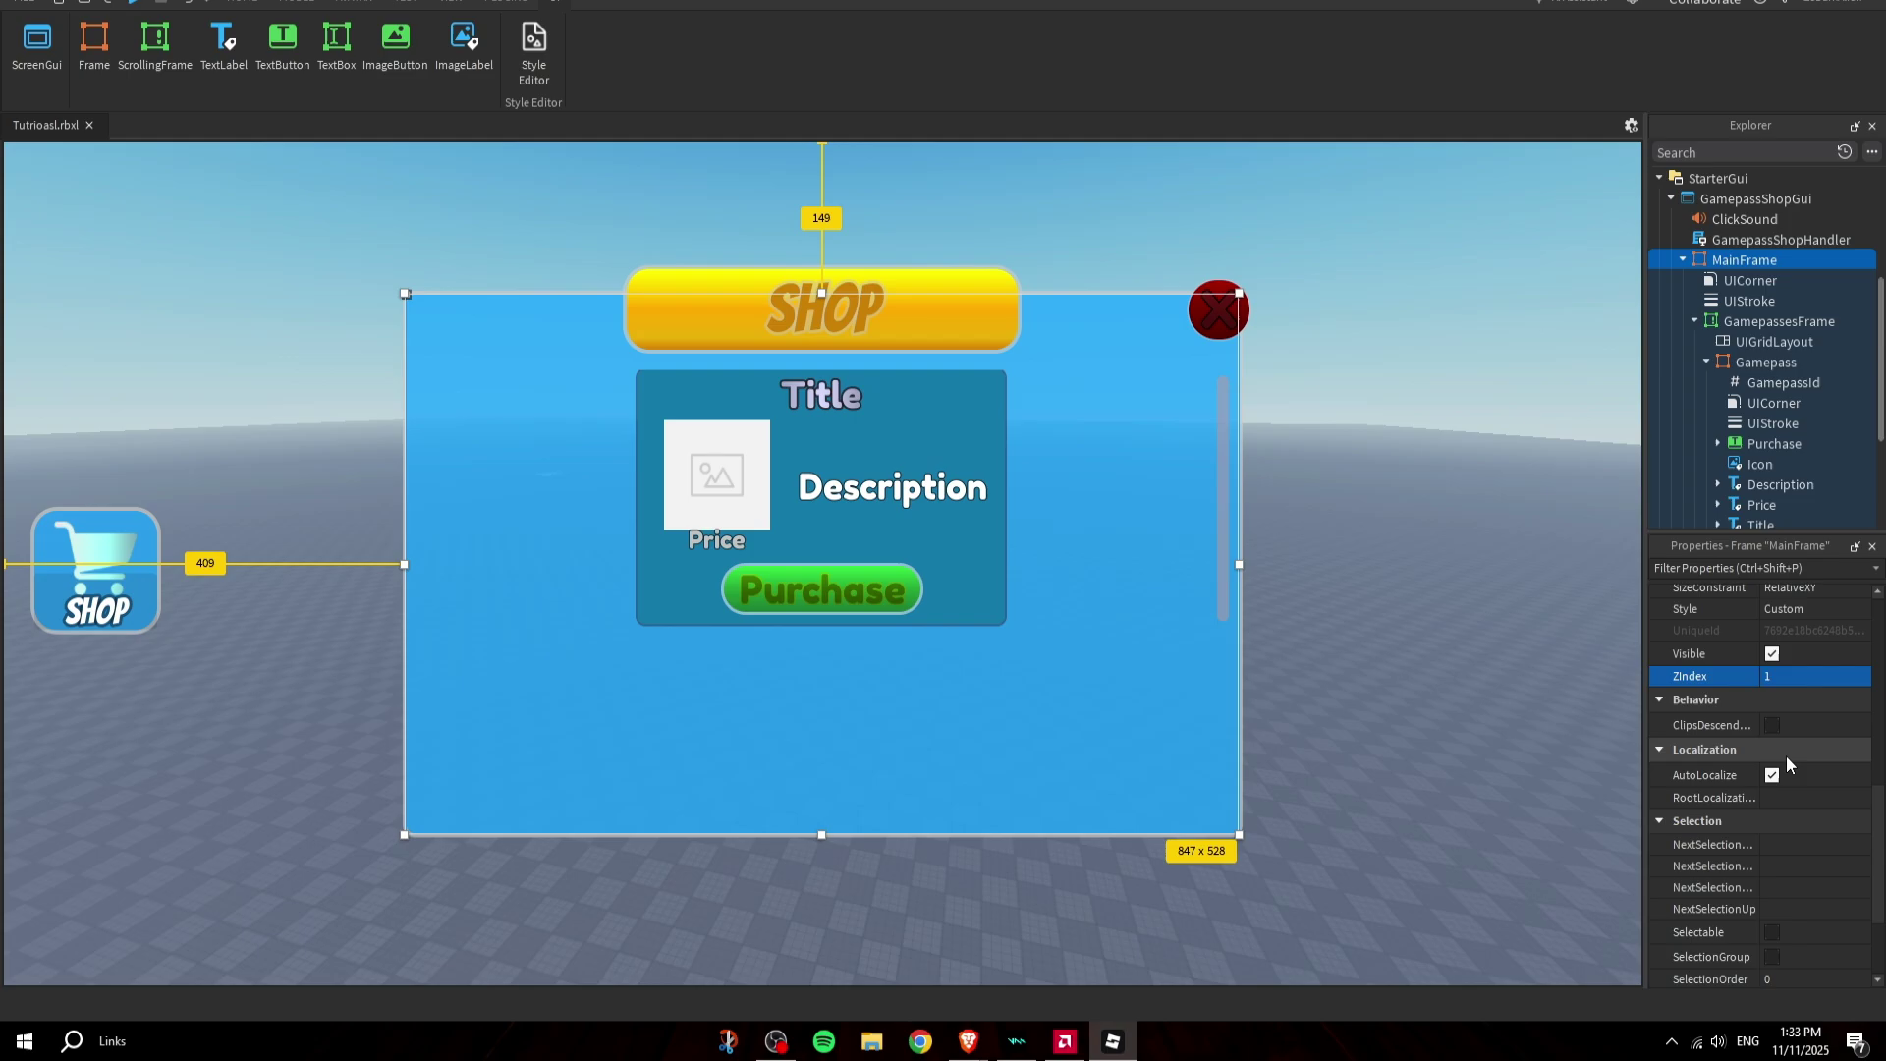
{"action": "left_click", "coordinate": [1772, 653]}
{"action": "left_click", "coordinate": [1342, 563]}
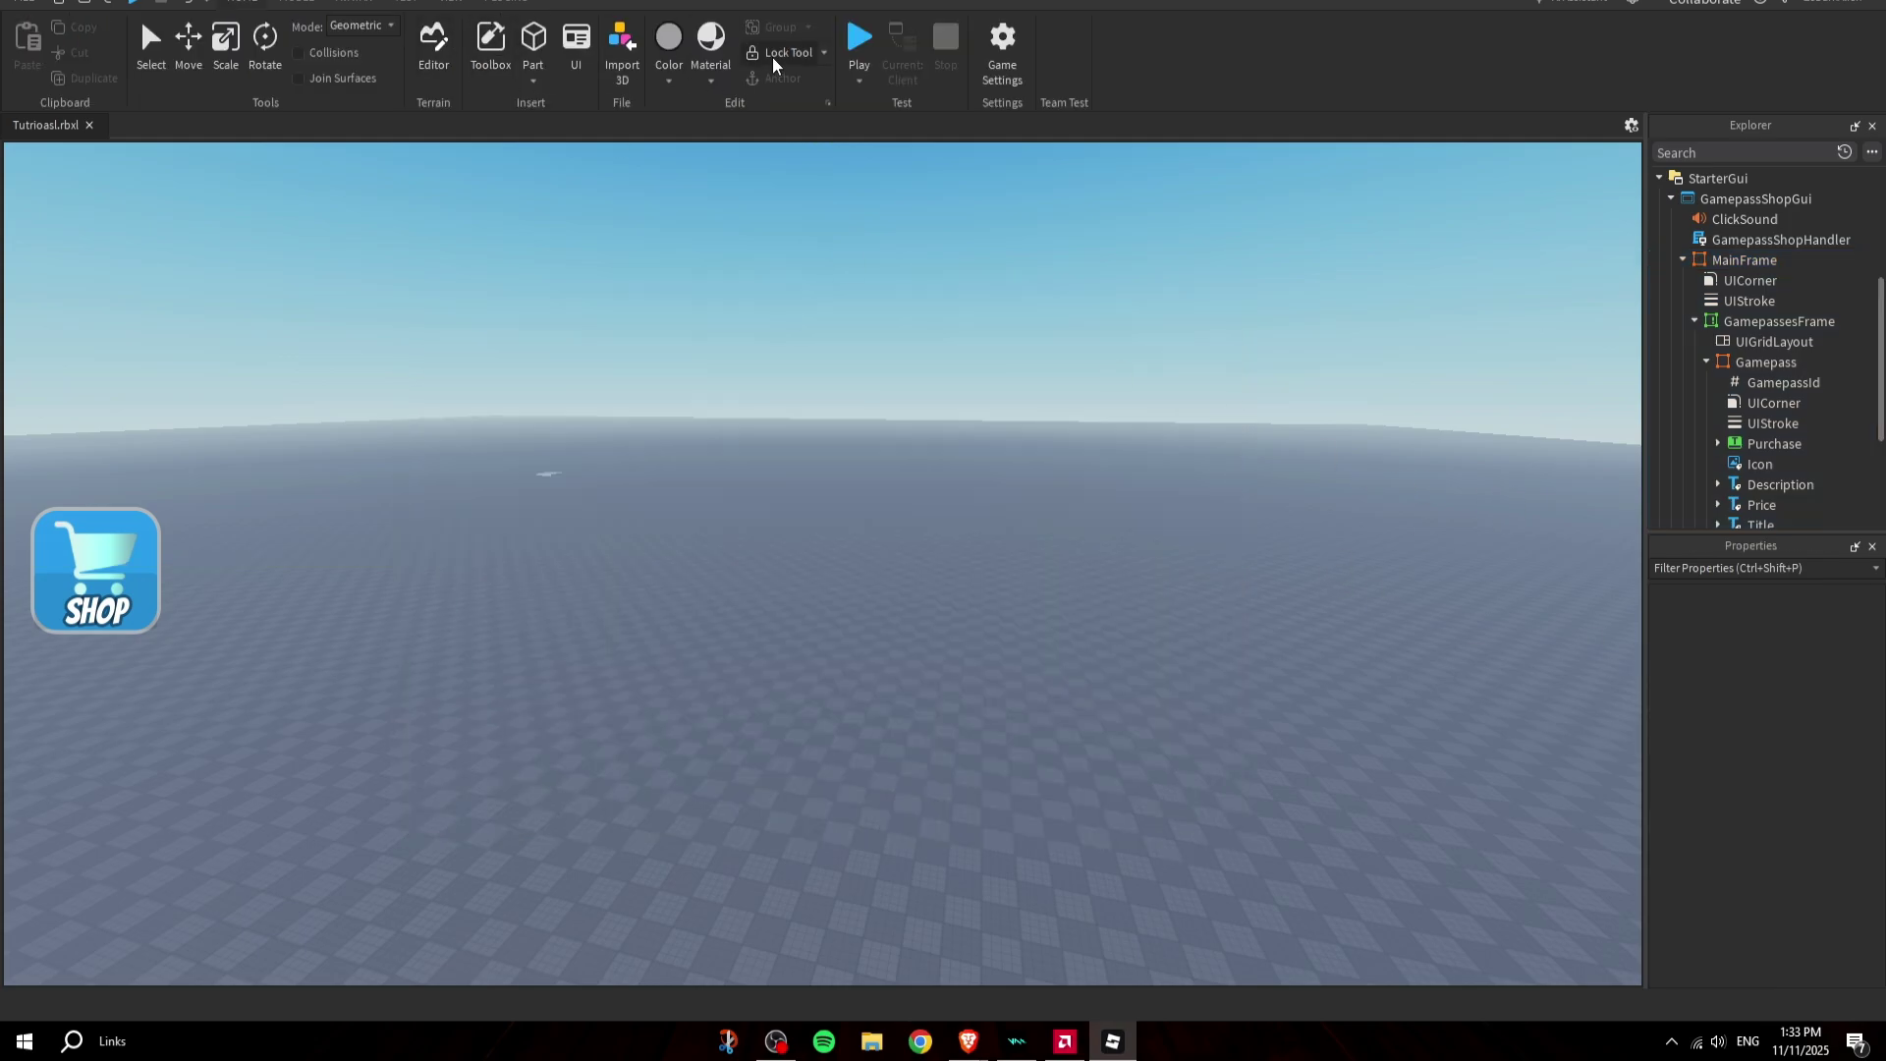
Start a playtest, walk the character around briefly and open the gamepass shop.
{"action": "left_click", "coordinate": [859, 39]}
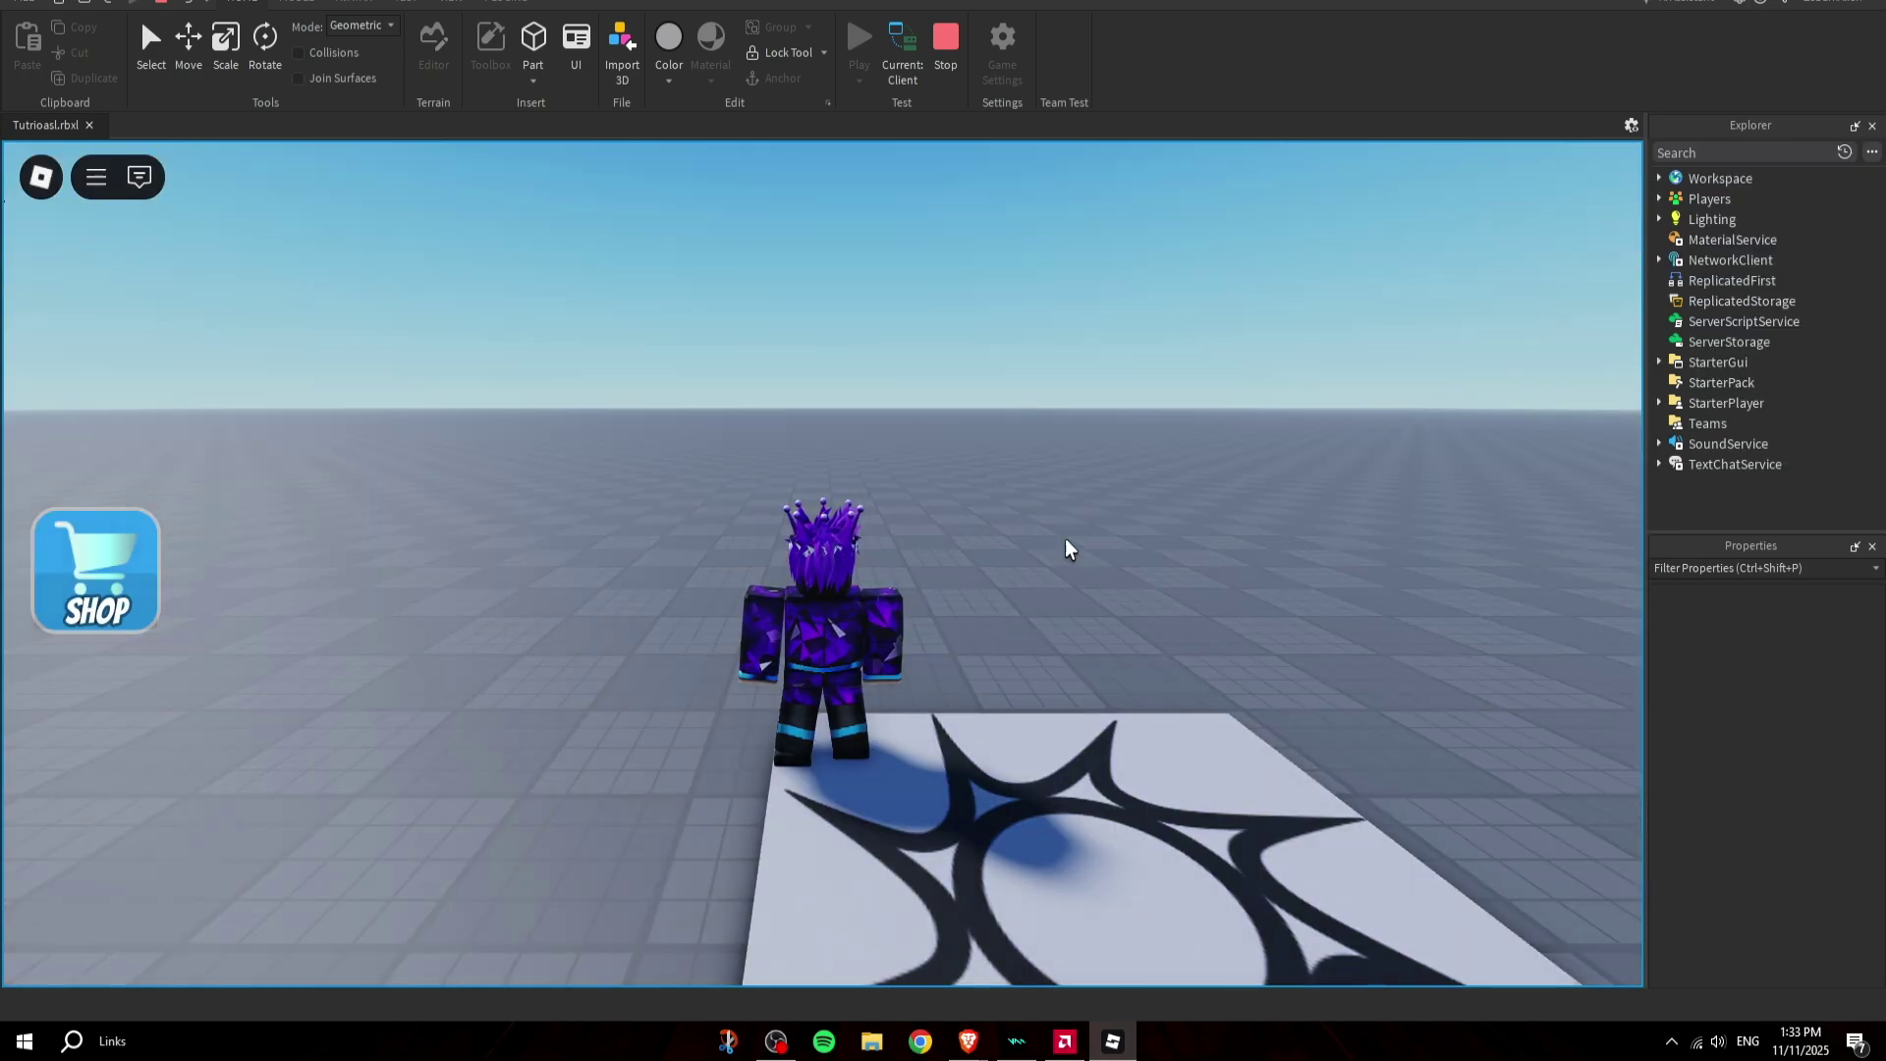
{"action": "key", "text": "w"}
{"action": "key", "text": "a"}
{"action": "left_click", "coordinate": [106, 600]}
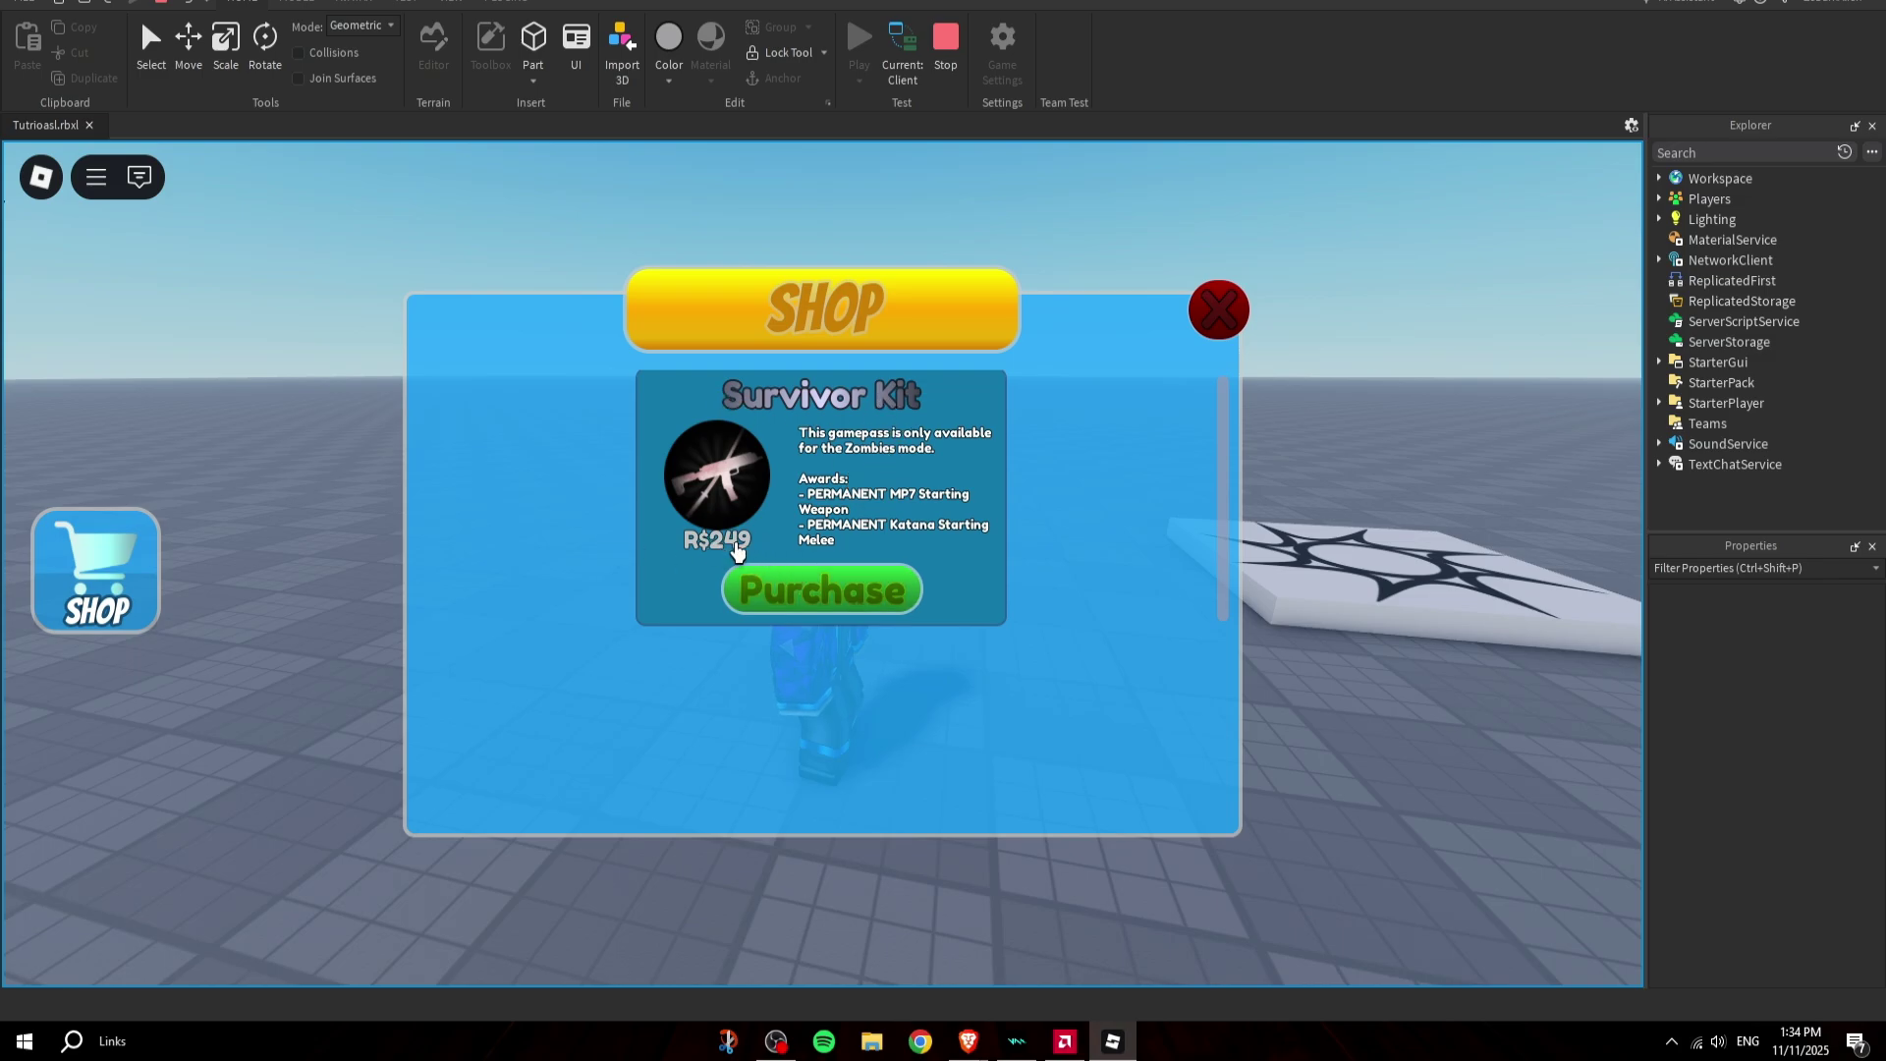
Try to purchase the Survivor Kit gamepass in the shop and dismiss the resulting dialog.
{"action": "left_click", "coordinate": [829, 589]}
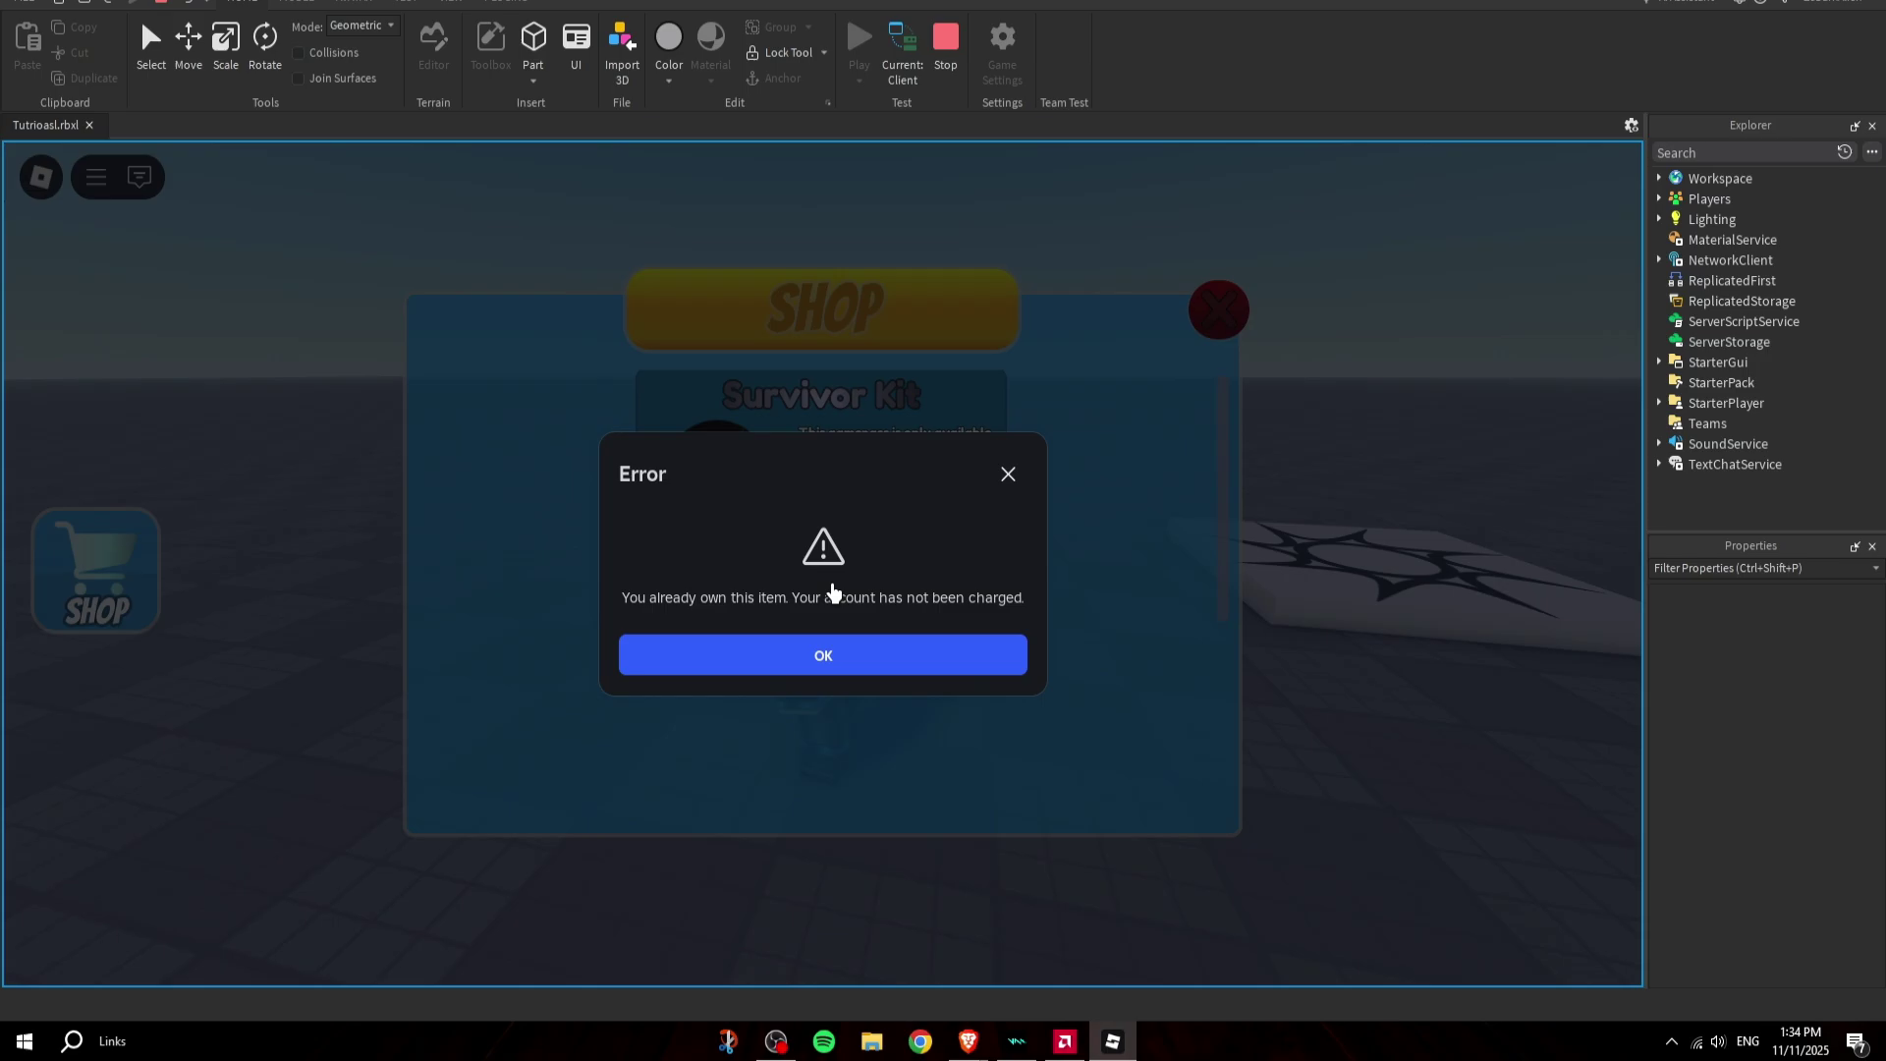
{"action": "left_click", "coordinate": [845, 653]}
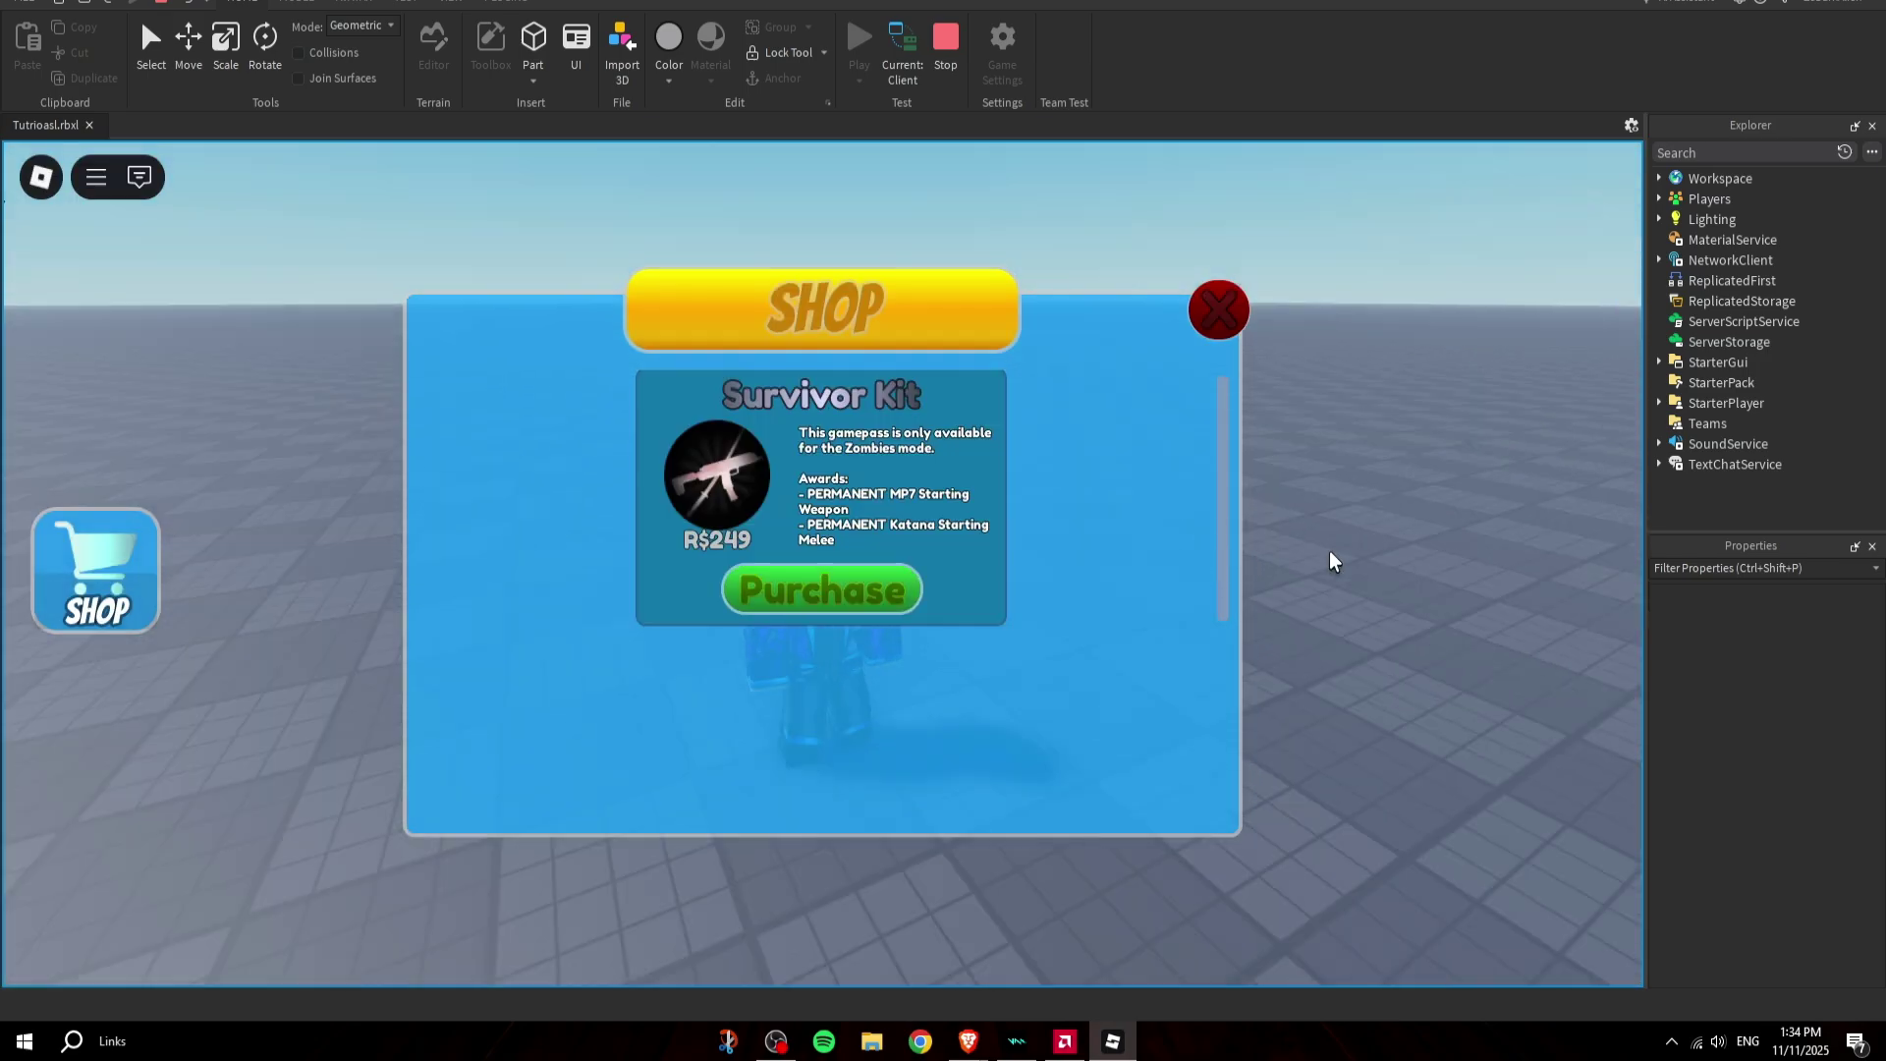
{"action": "scroll", "coordinate": [1173, 588], "scroll_direction": "down", "scroll_amount": 2}
{"action": "scroll", "coordinate": [1173, 589], "scroll_direction": "down", "scroll_amount": 3}
{"action": "scroll", "coordinate": [1174, 589], "scroll_direction": "up", "scroll_amount": 4}
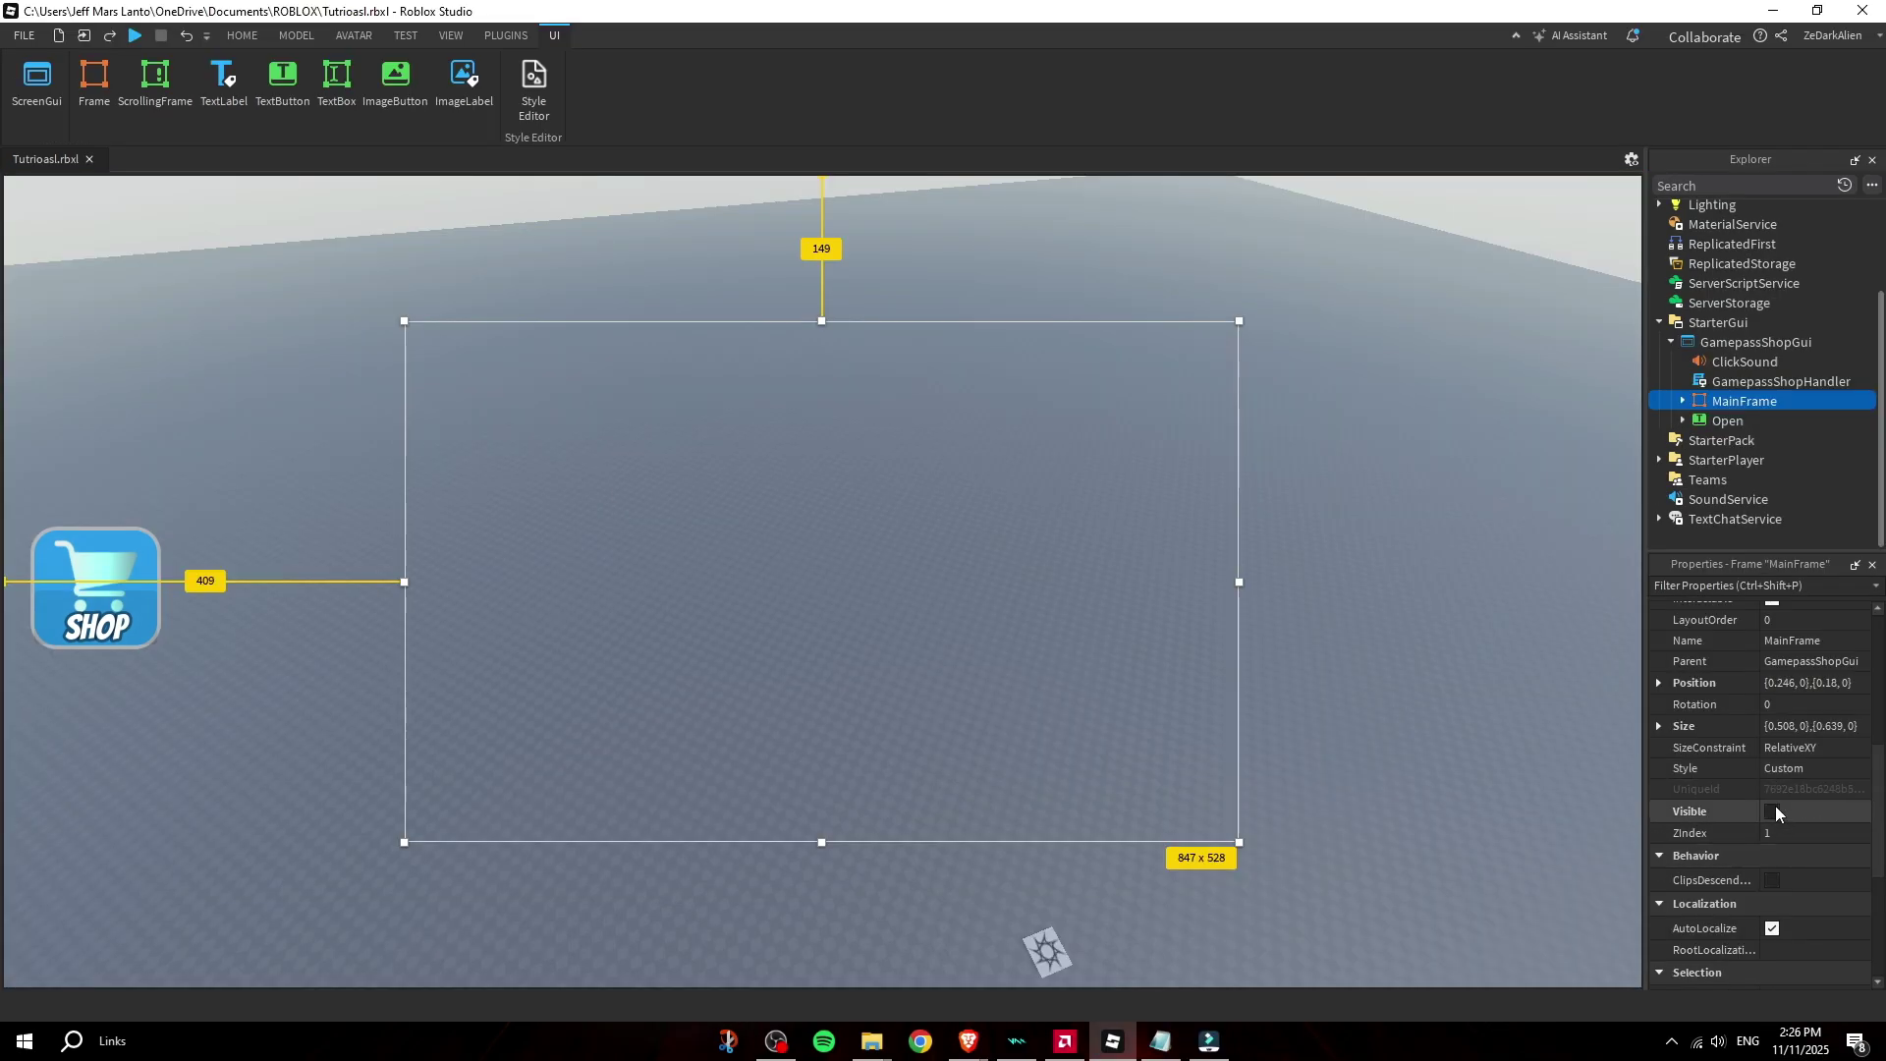
Turn on MainFrame's Visible property and expand MainFrame and GamepassesFrame in the object hierarchy.
{"action": "left_click", "coordinate": [1773, 811]}
{"action": "left_click", "coordinate": [1682, 402]}
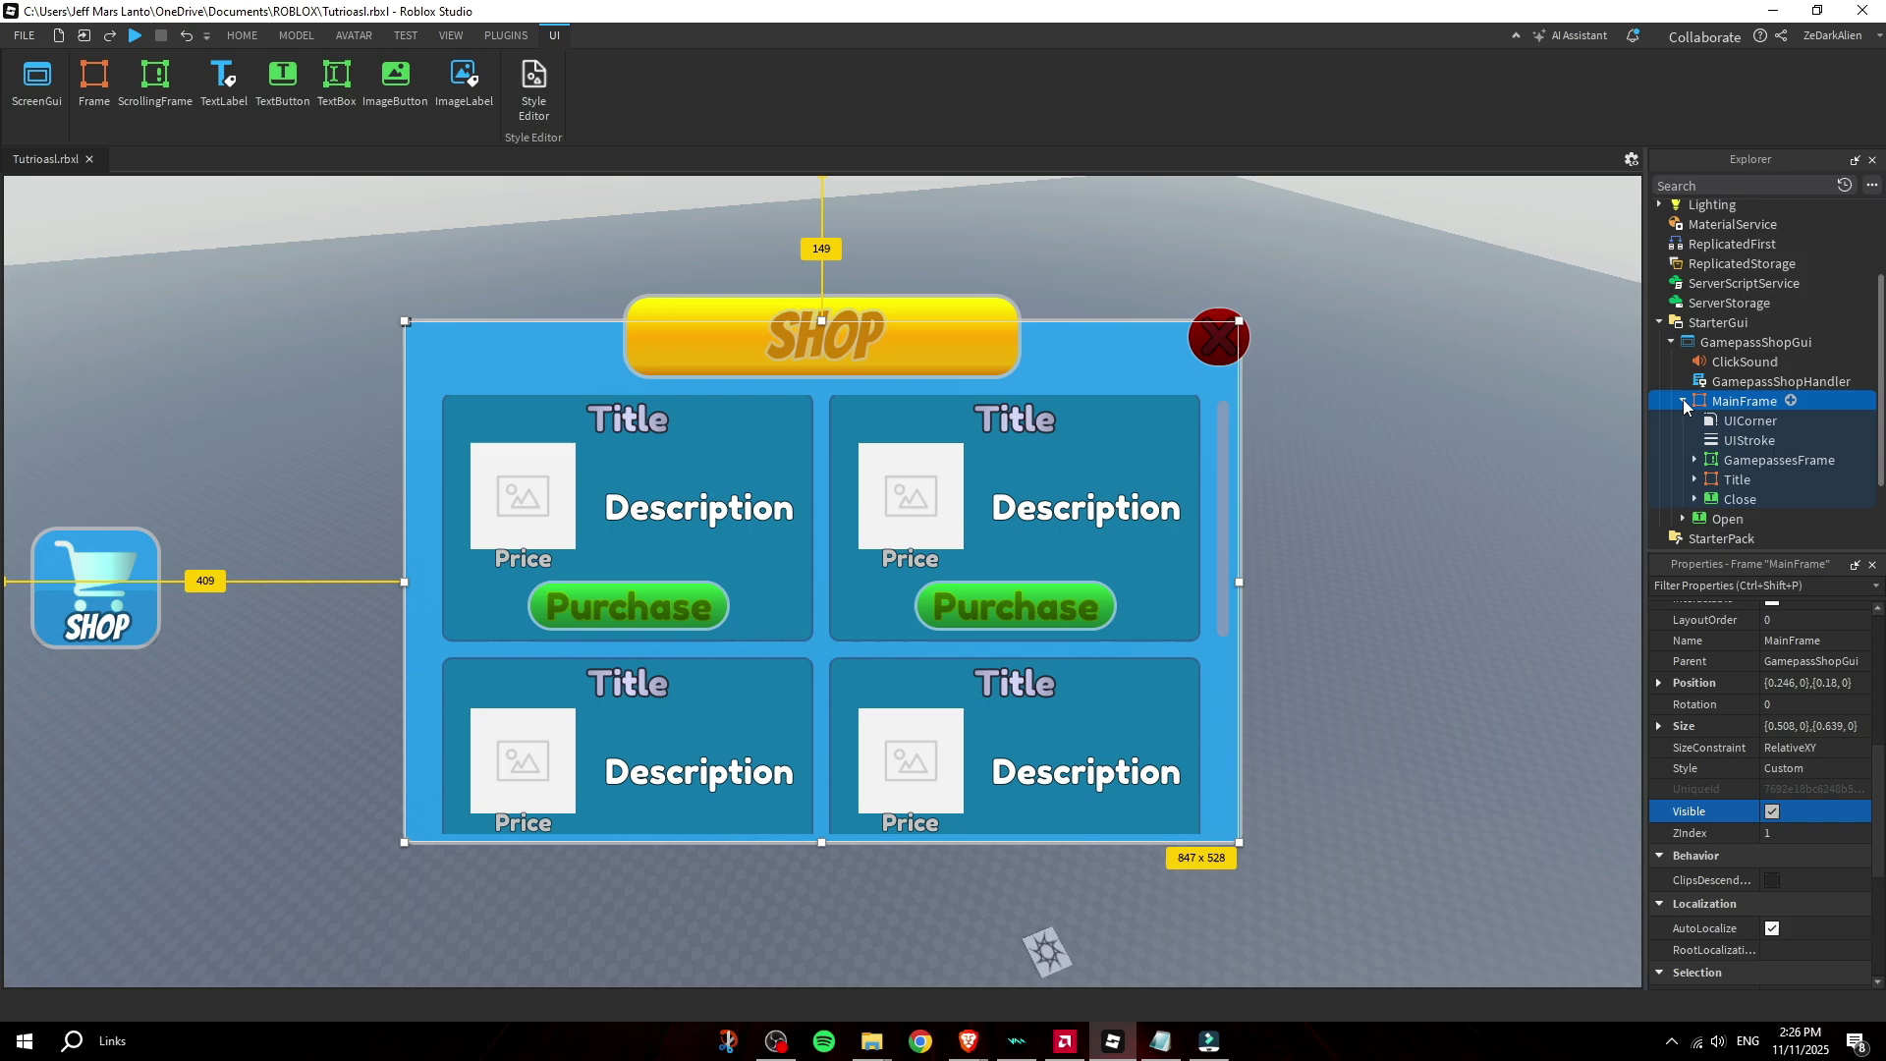
{"action": "left_click", "coordinate": [1694, 461]}
Delete the extra Gamepass frames in GamepassesFrame, keeping only one.
{"action": "left_click", "coordinate": [1763, 513]}
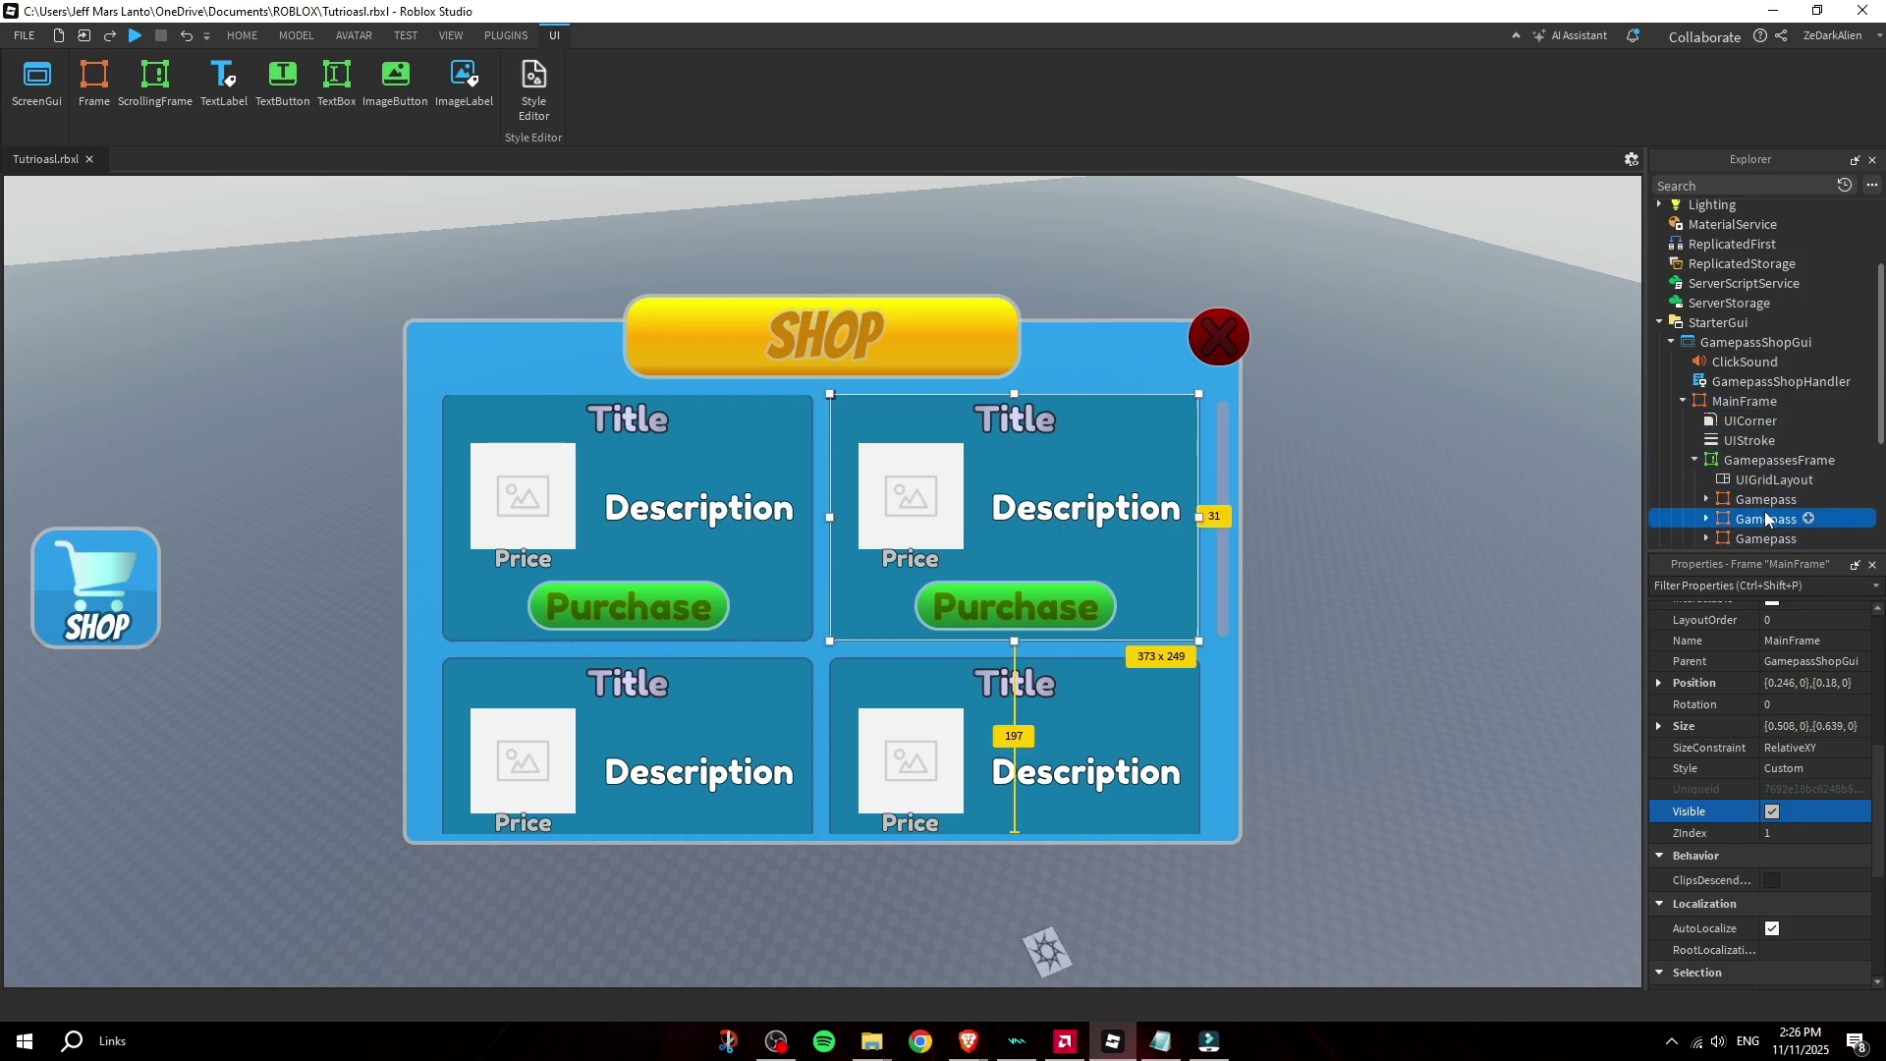
{"action": "scroll", "coordinate": [1764, 510], "scroll_direction": "down", "scroll_amount": 1}
{"action": "left_click", "coordinate": [1758, 499], "text": "shift"}
{"action": "key", "text": "Delete"}
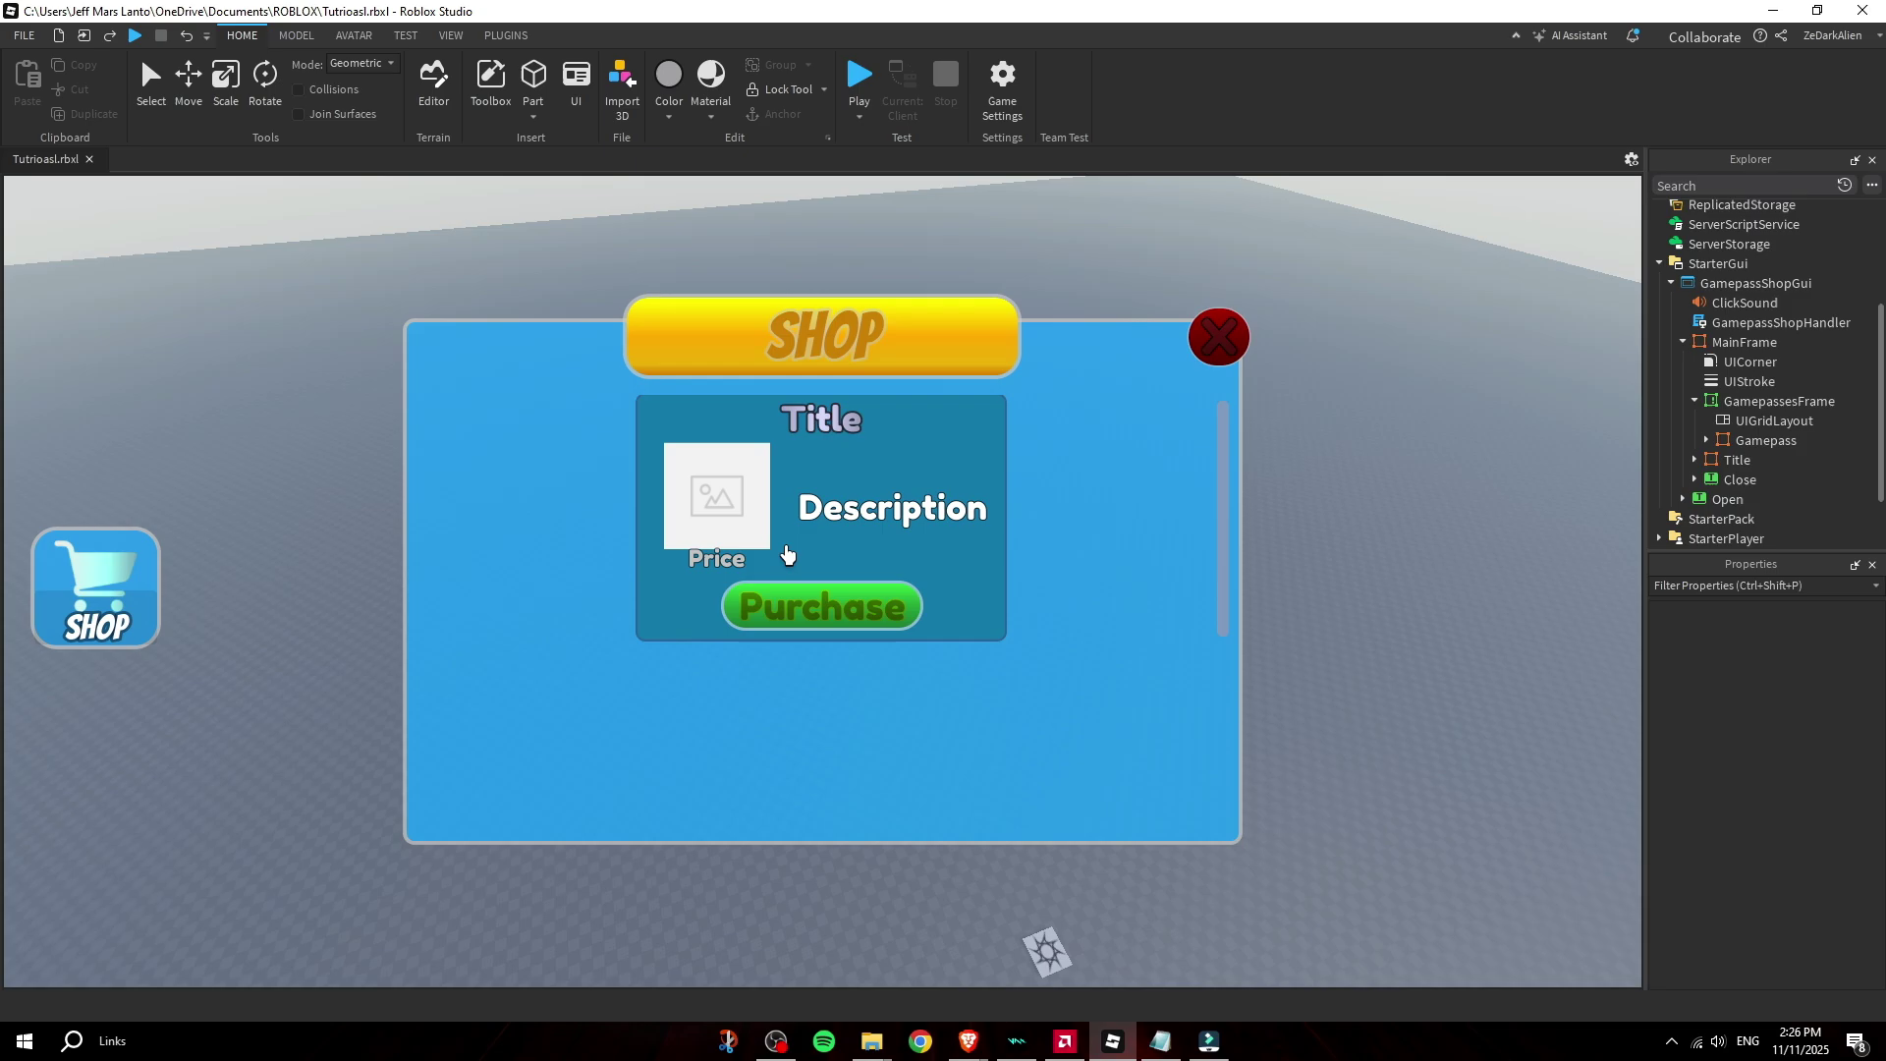
Duplicate the remaining Gamepass frame inside GamepassesFrame.
{"action": "left_click", "coordinate": [1776, 447]}
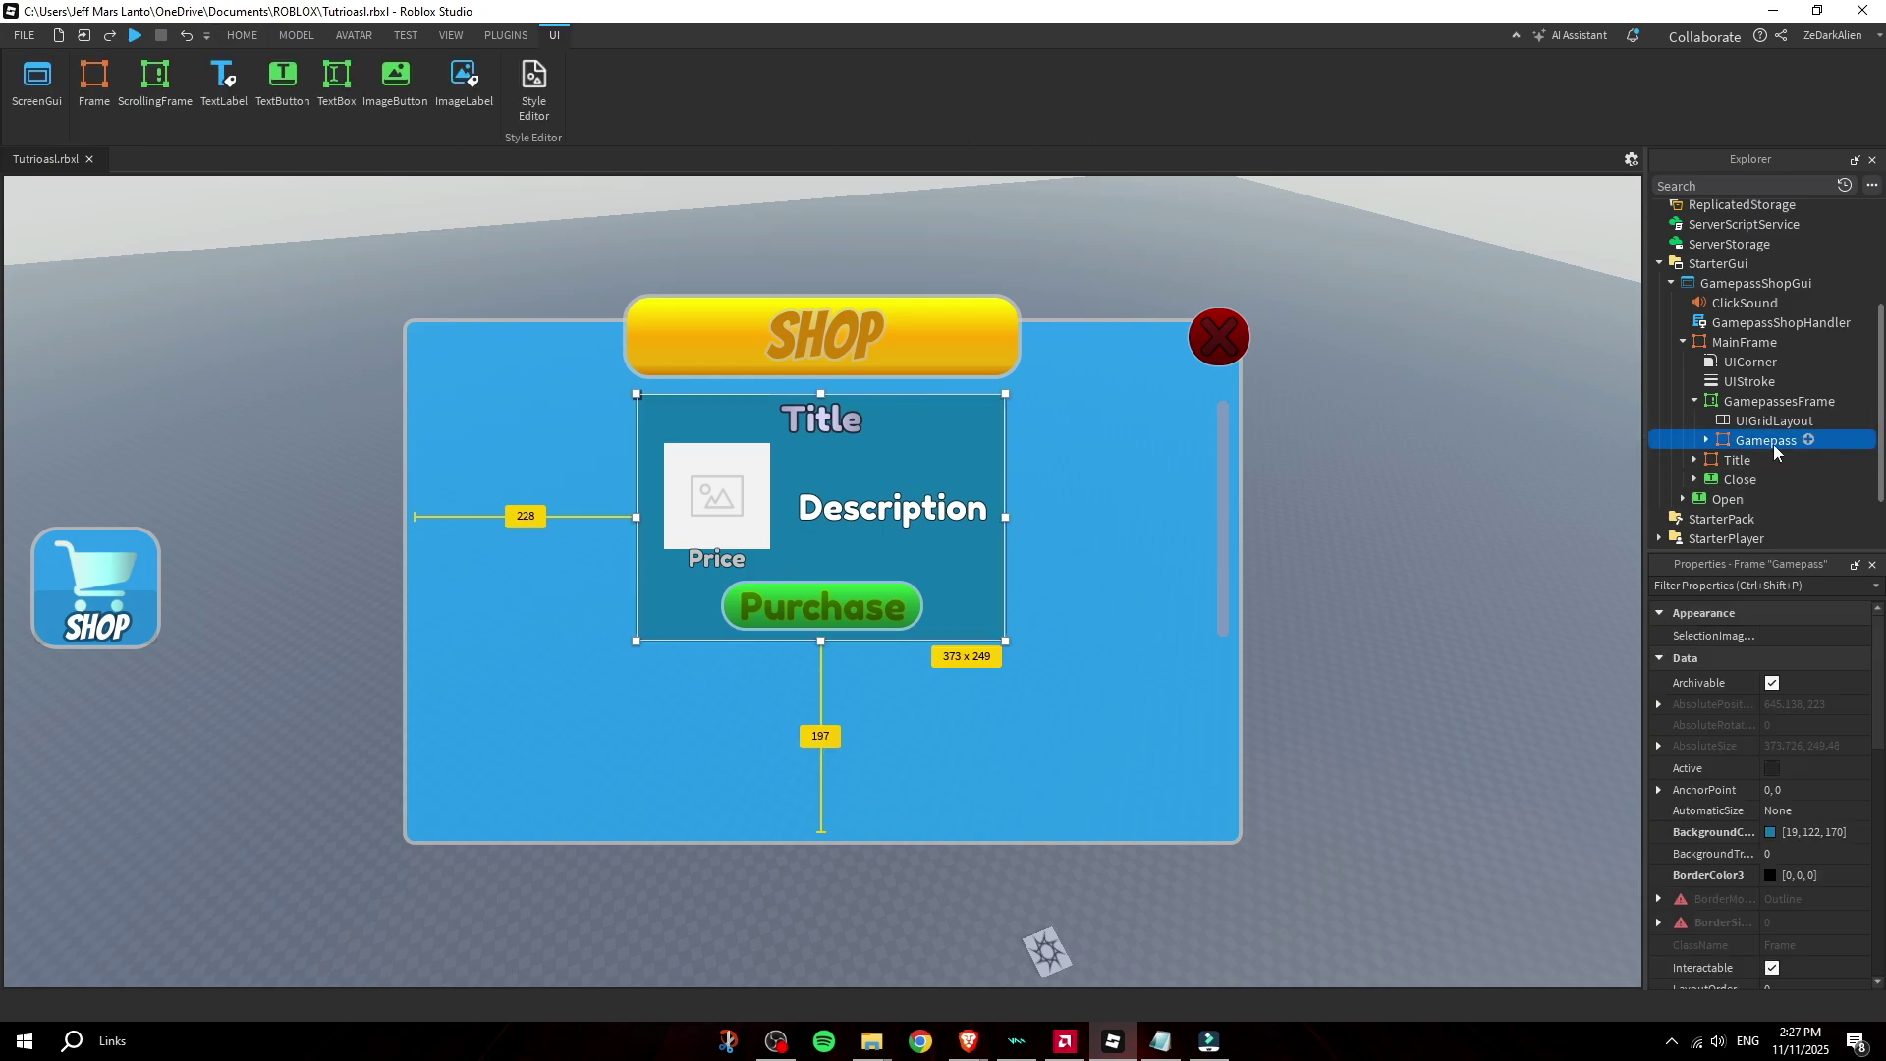
{"action": "key", "text": "ctrl+d"}
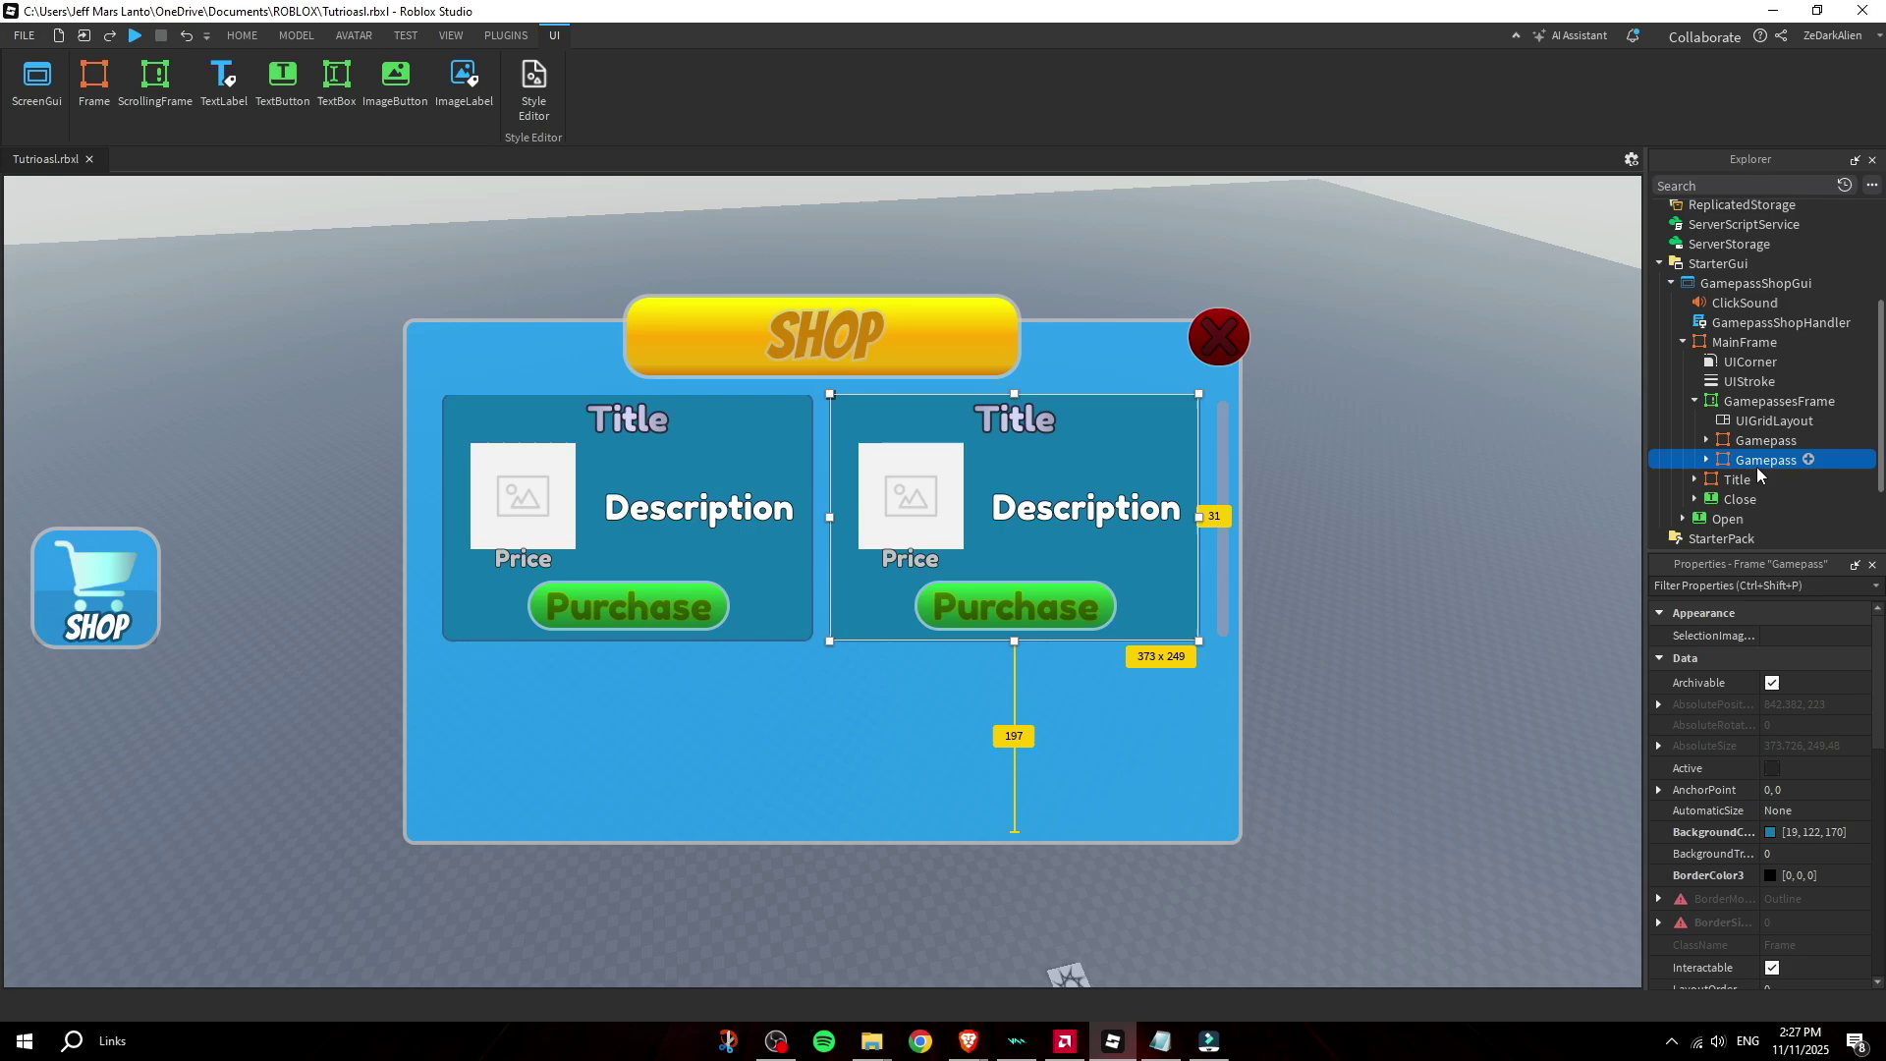
{"action": "right_click_drag", "start_coordinate": [1441, 624], "coordinate": [1593, 644]}
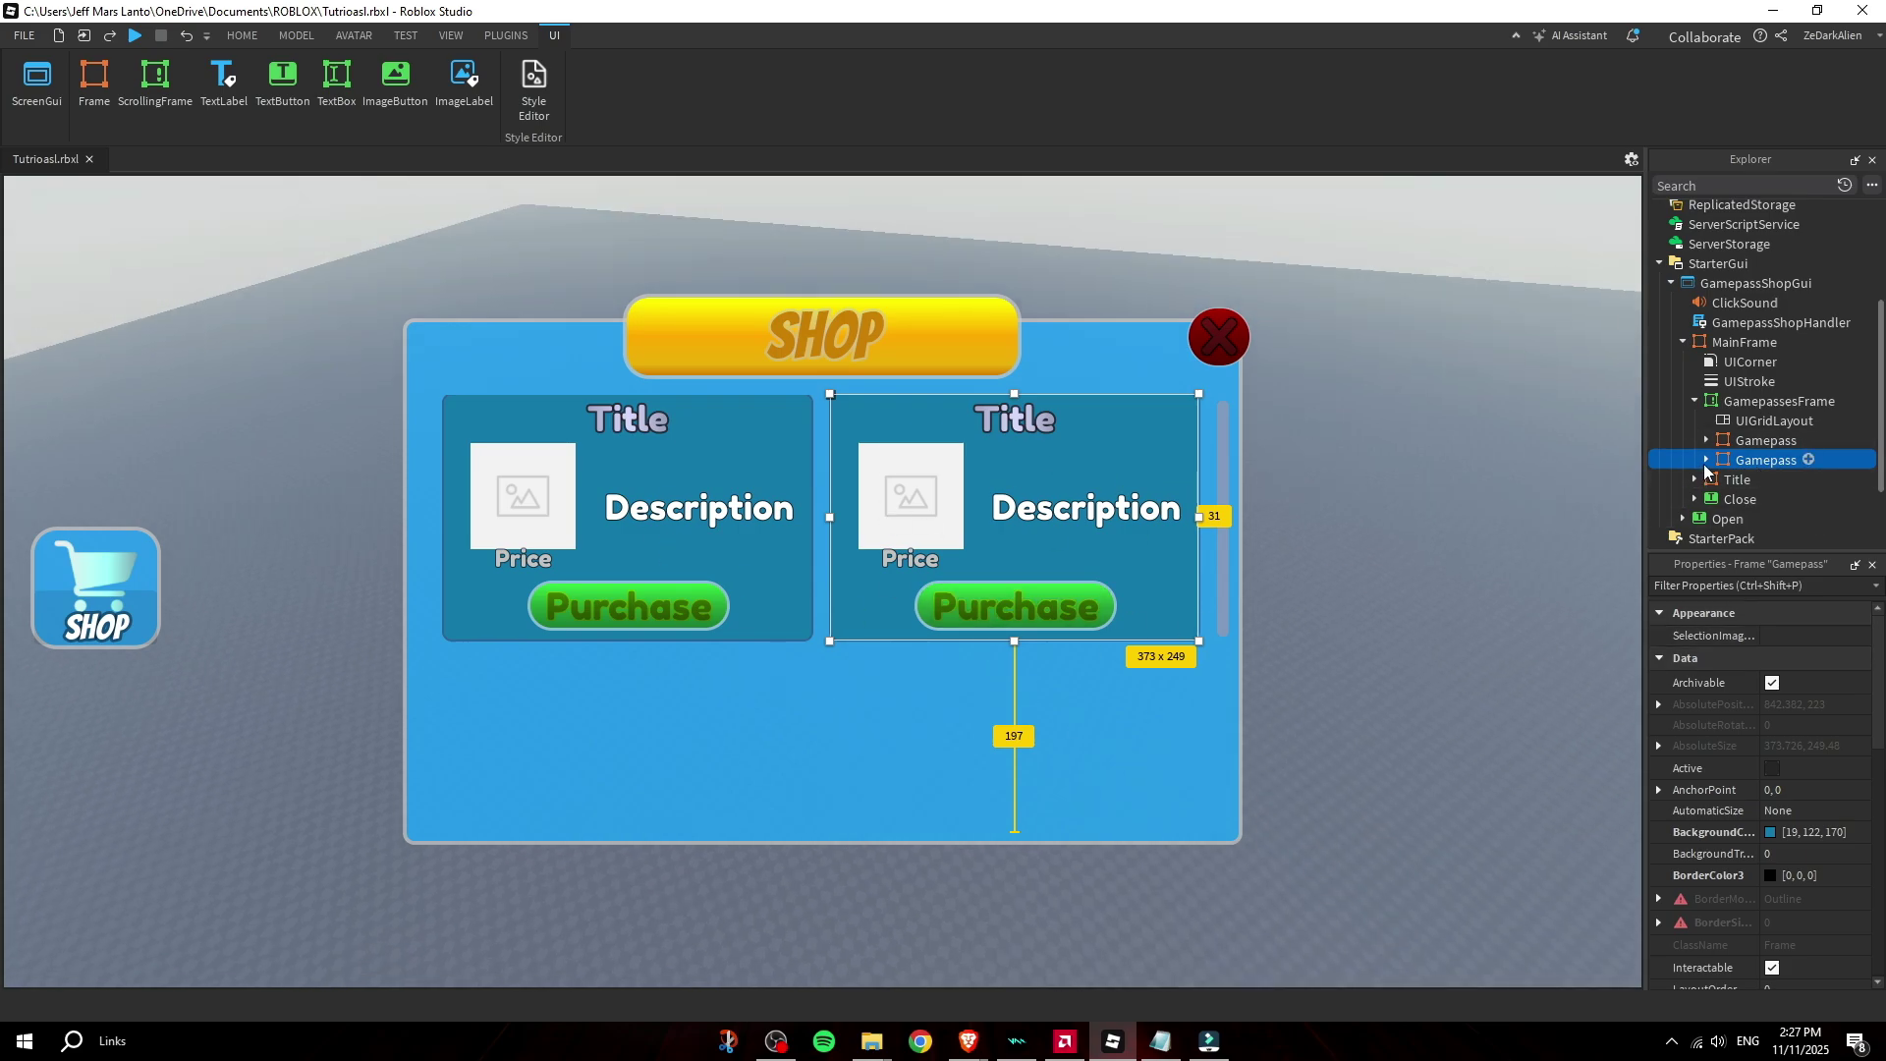
Expand the duplicated Gamepass frame, view its GamepassId properties and collapse the frame again.
{"action": "left_click", "coordinate": [1706, 460]}
{"action": "left_click", "coordinate": [1815, 481]}
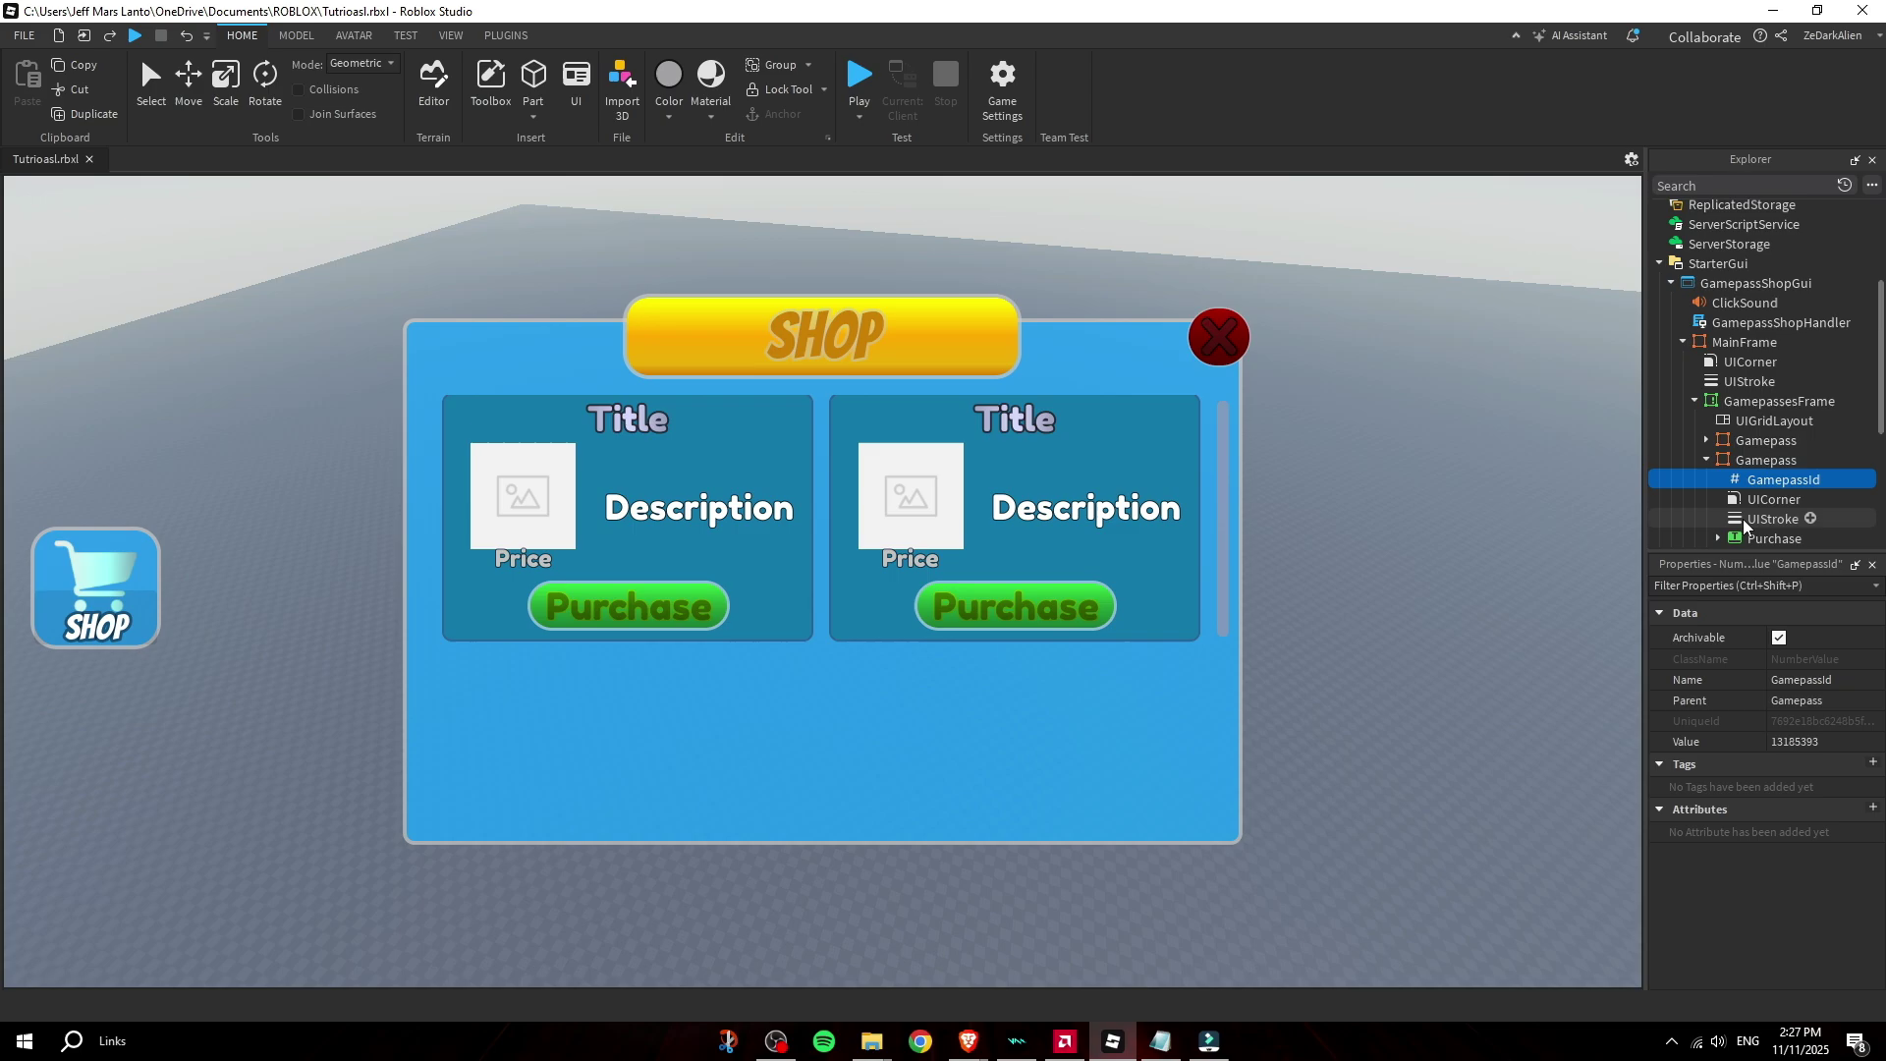
{"action": "left_click", "coordinate": [1758, 459]}
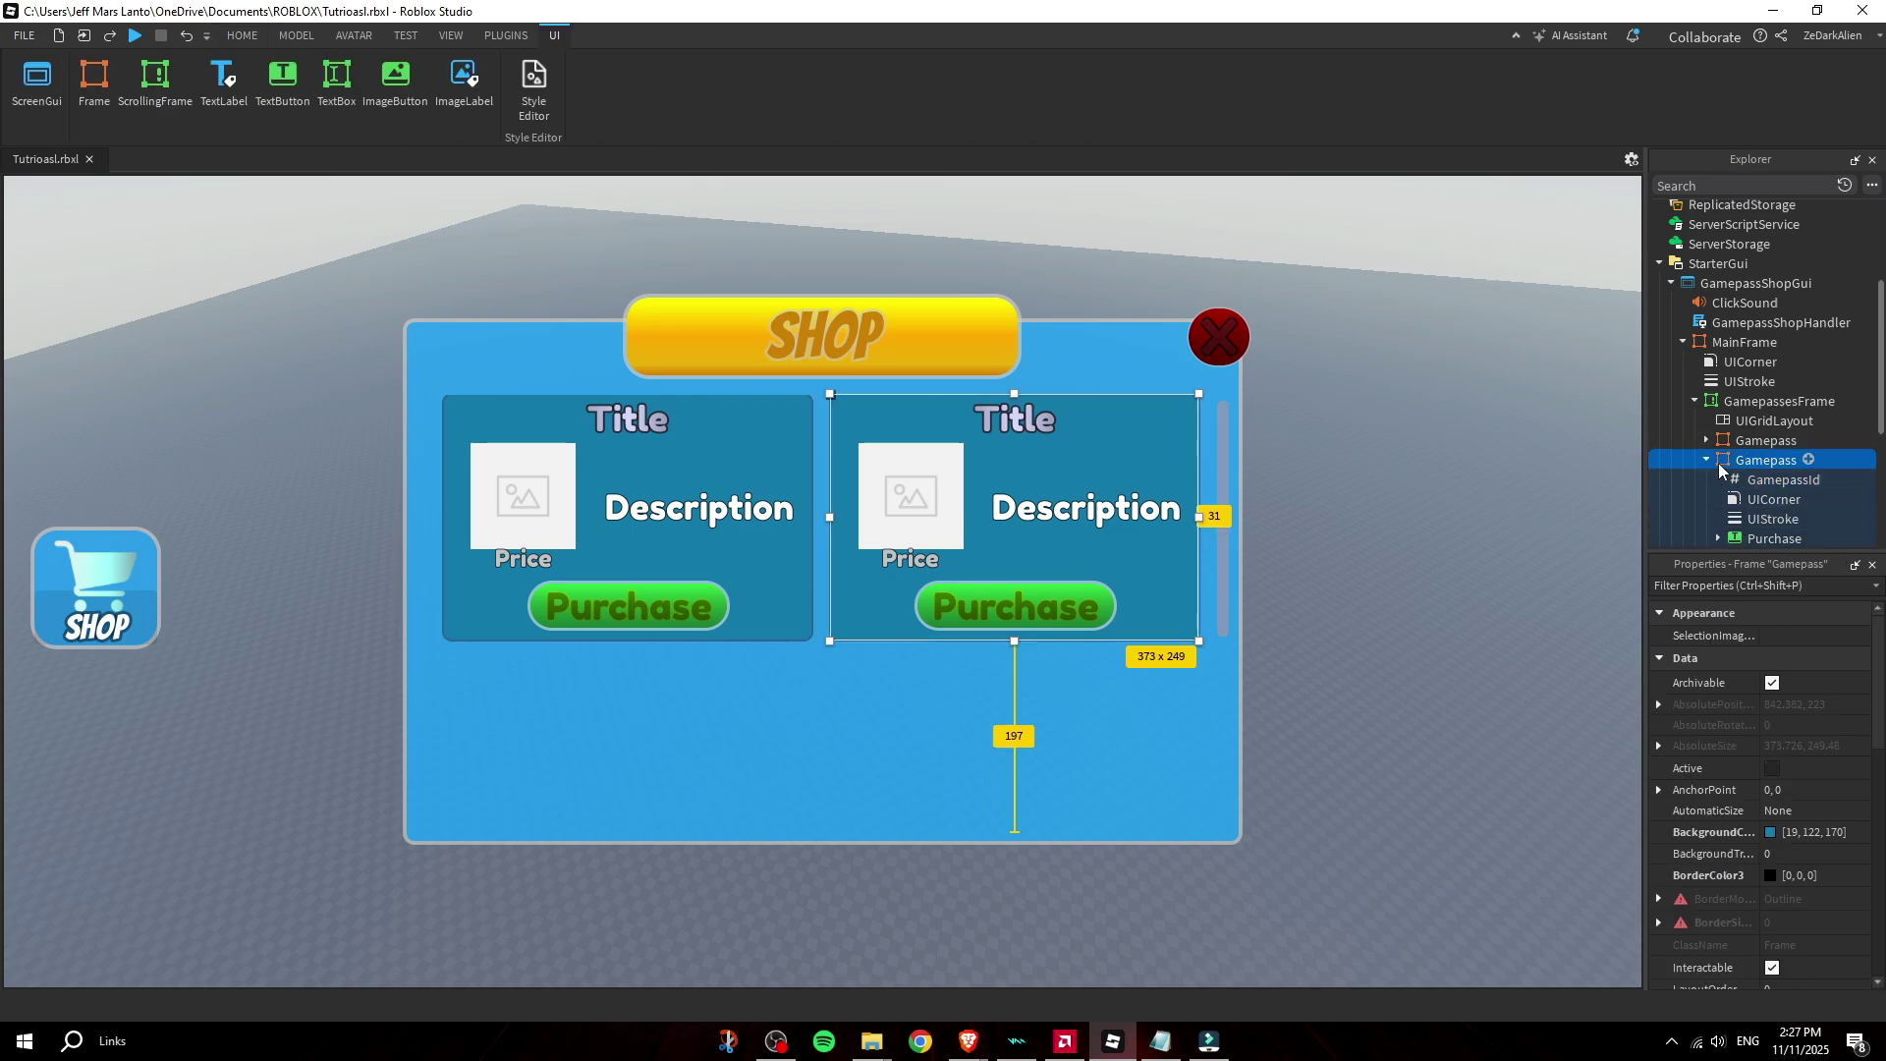
{"action": "left_click", "coordinate": [1706, 460]}
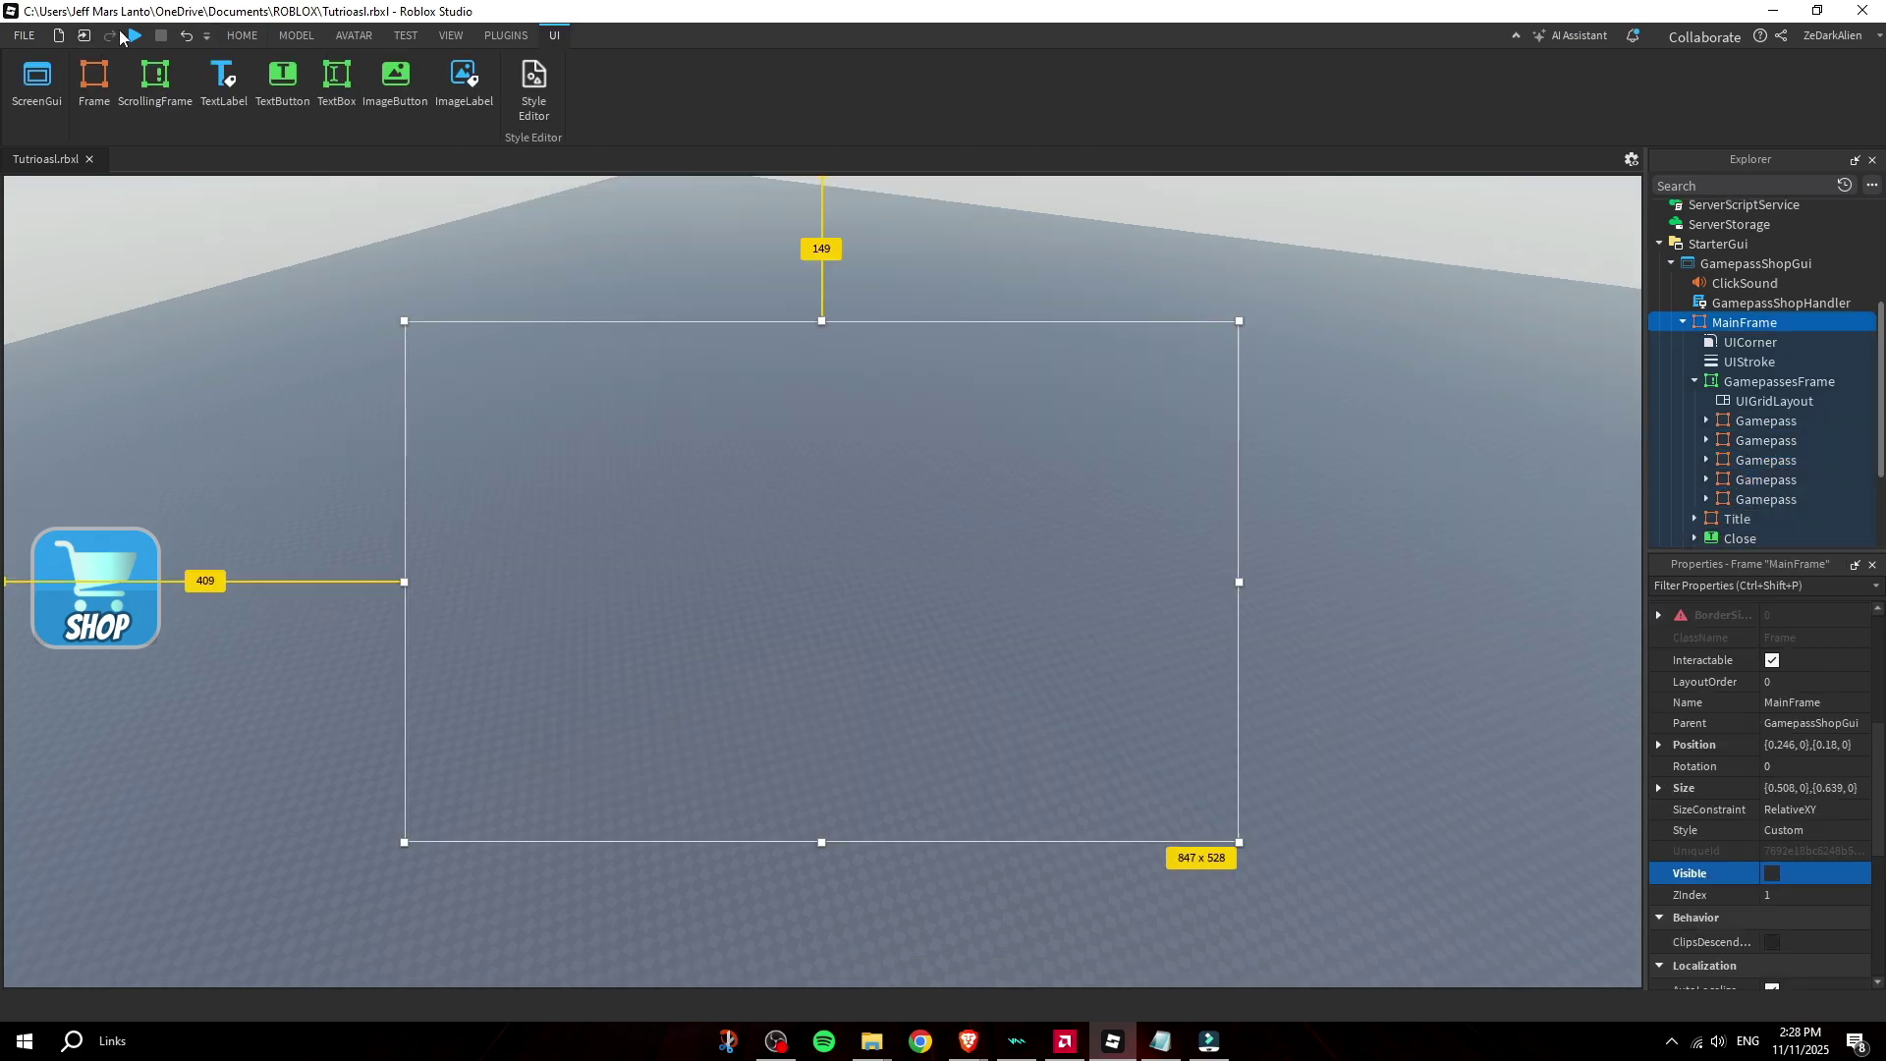
Start a playtest and close the Tool Grip Editor, Brushtool and RopeMaster plugin windows.
{"action": "left_click", "coordinate": [131, 35]}
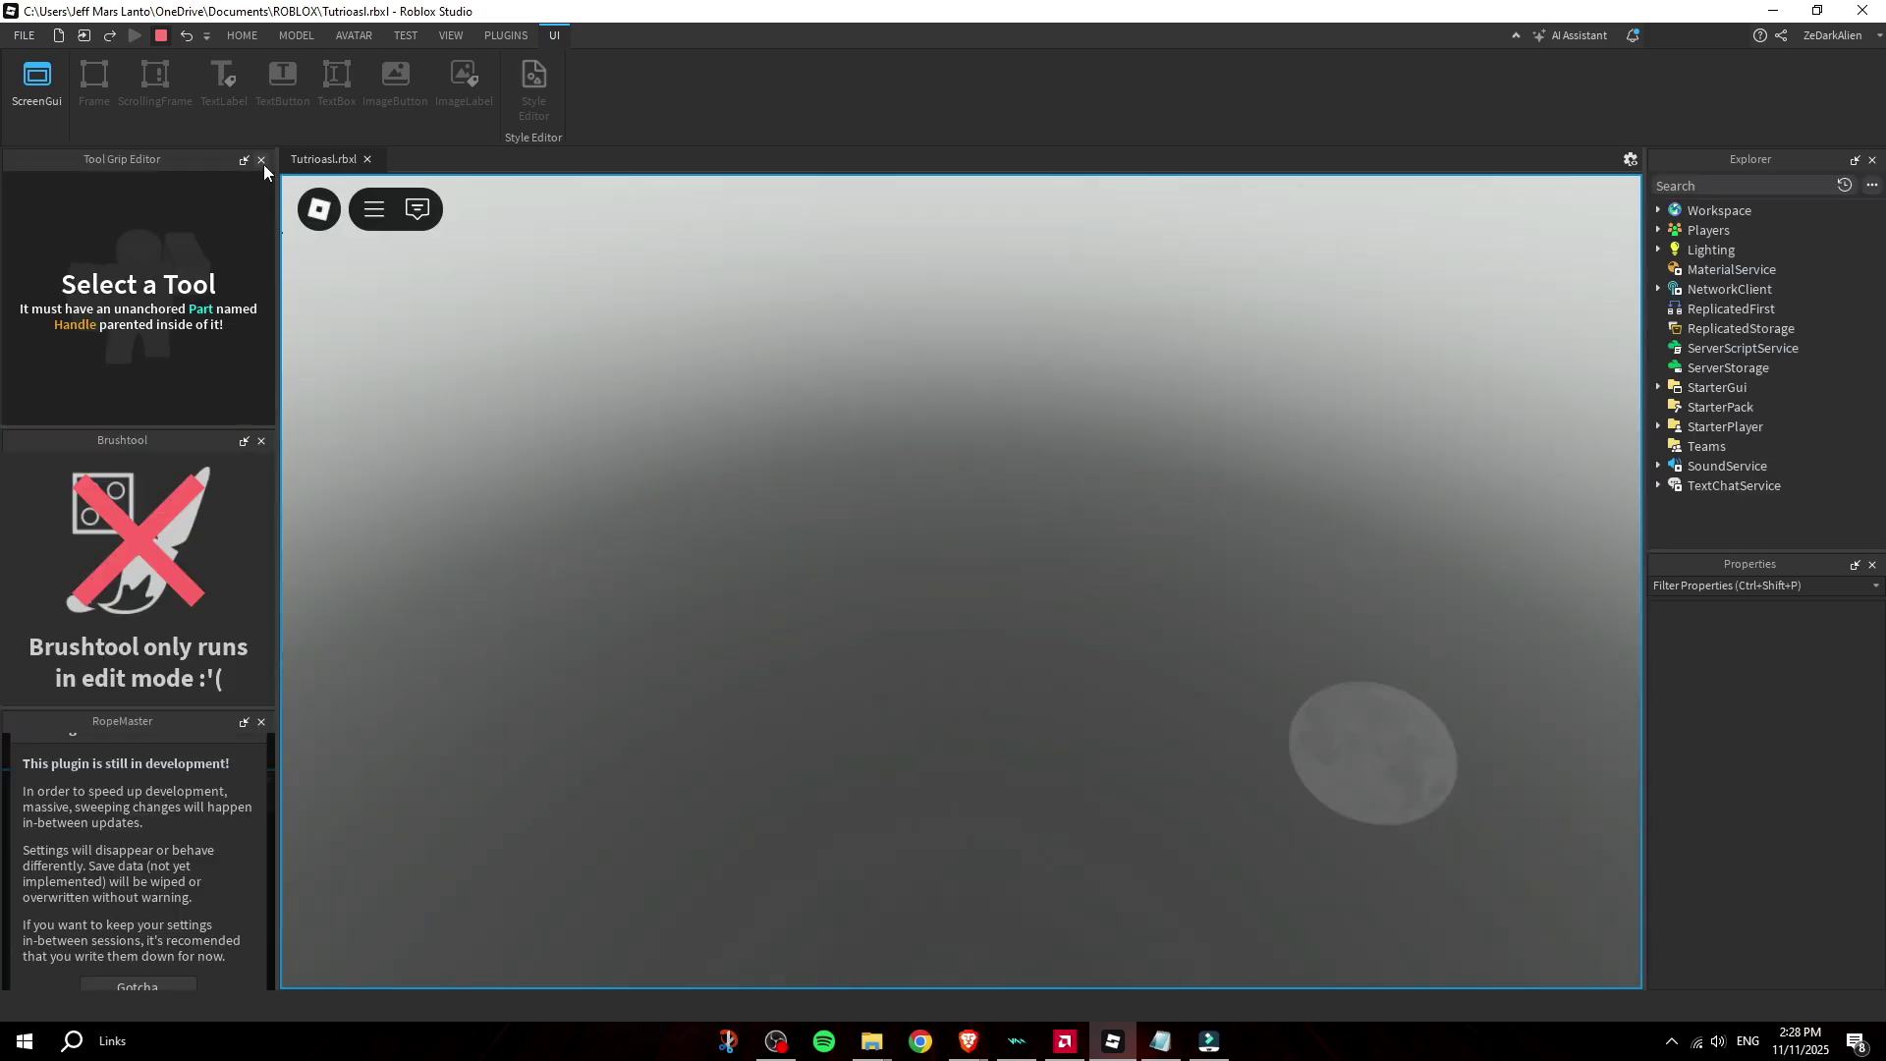
{"action": "left_click", "coordinate": [262, 160]}
{"action": "left_click", "coordinate": [261, 160]}
{"action": "left_click", "coordinate": [261, 160]}
Open the shop in the playtest, look through its gamepass entries, close the shop and stop the playtest.
{"action": "left_click", "coordinate": [129, 608]}
{"action": "scroll", "coordinate": [1015, 568], "scroll_direction": "down", "scroll_amount": 3}
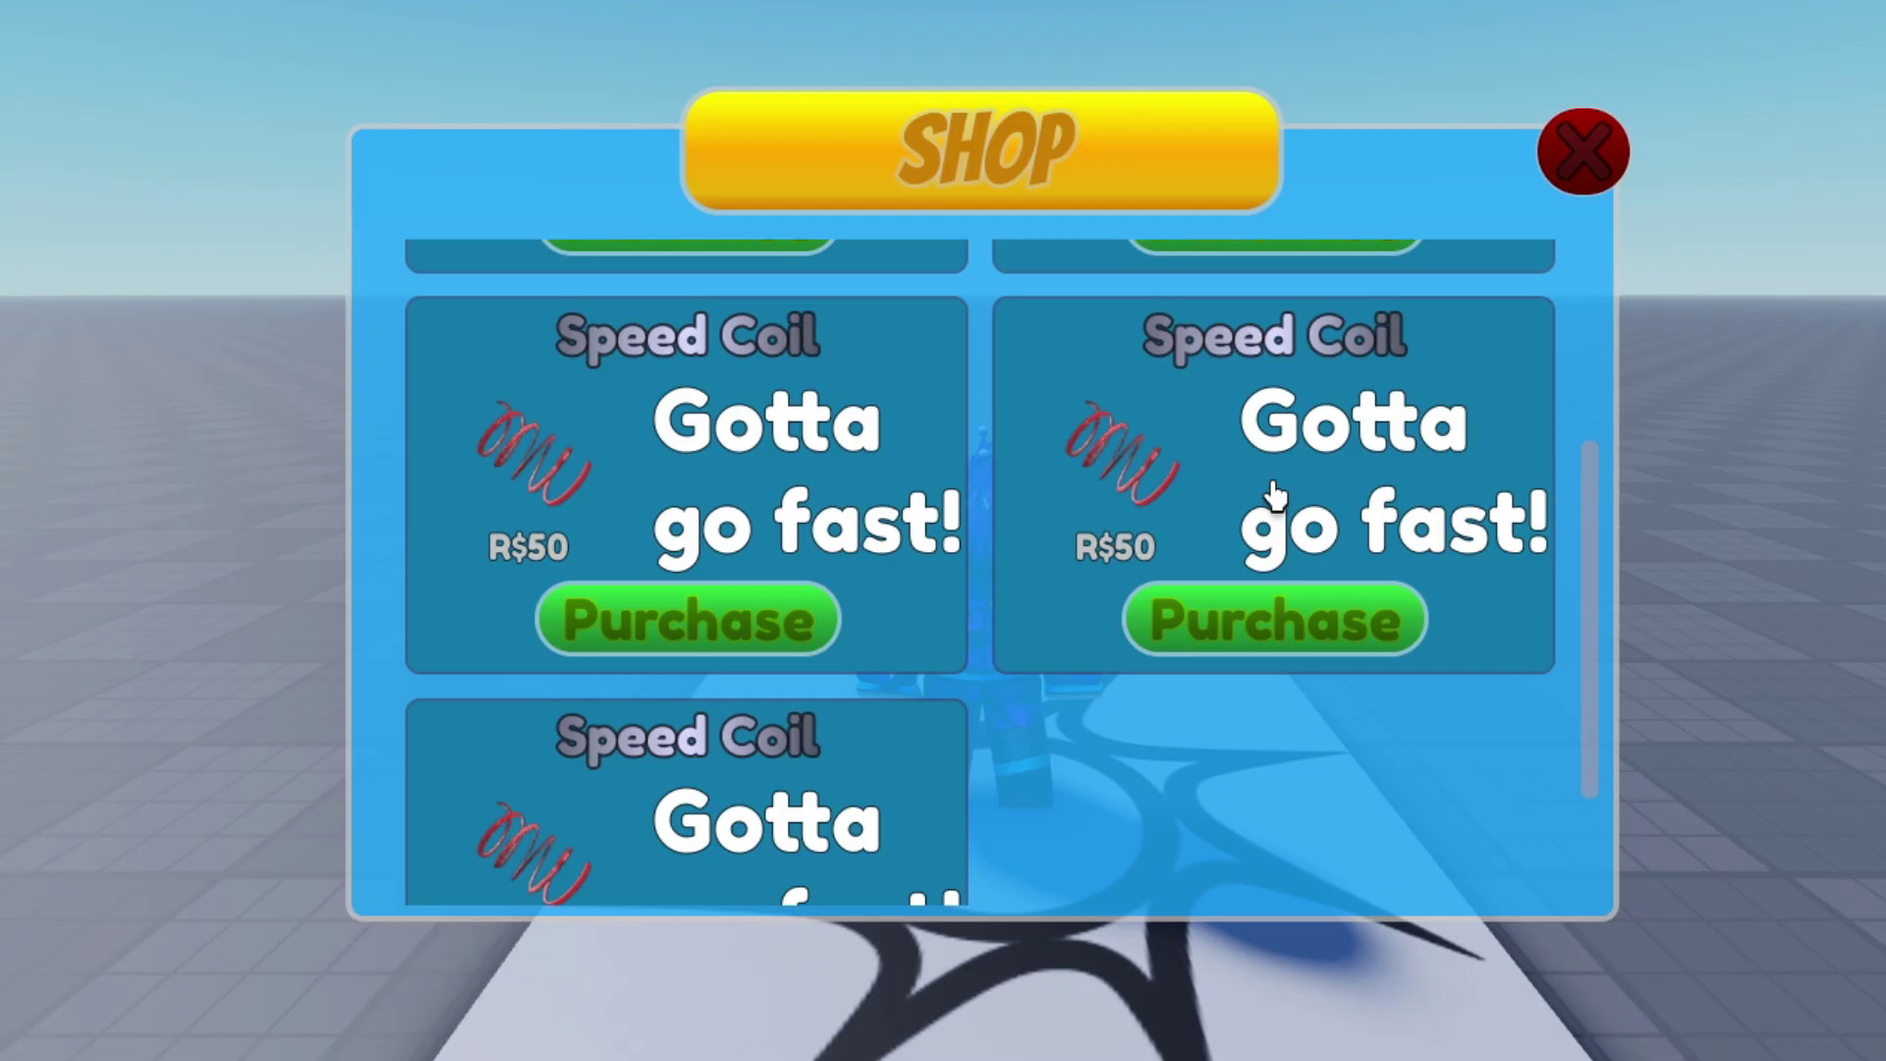
{"action": "scroll", "coordinate": [1272, 483], "scroll_direction": "down", "scroll_amount": 2}
{"action": "scroll", "coordinate": [762, 426], "scroll_direction": "up", "scroll_amount": 5}
{"action": "left_click", "coordinate": [1583, 151]}
{"action": "left_click", "coordinate": [160, 34]}
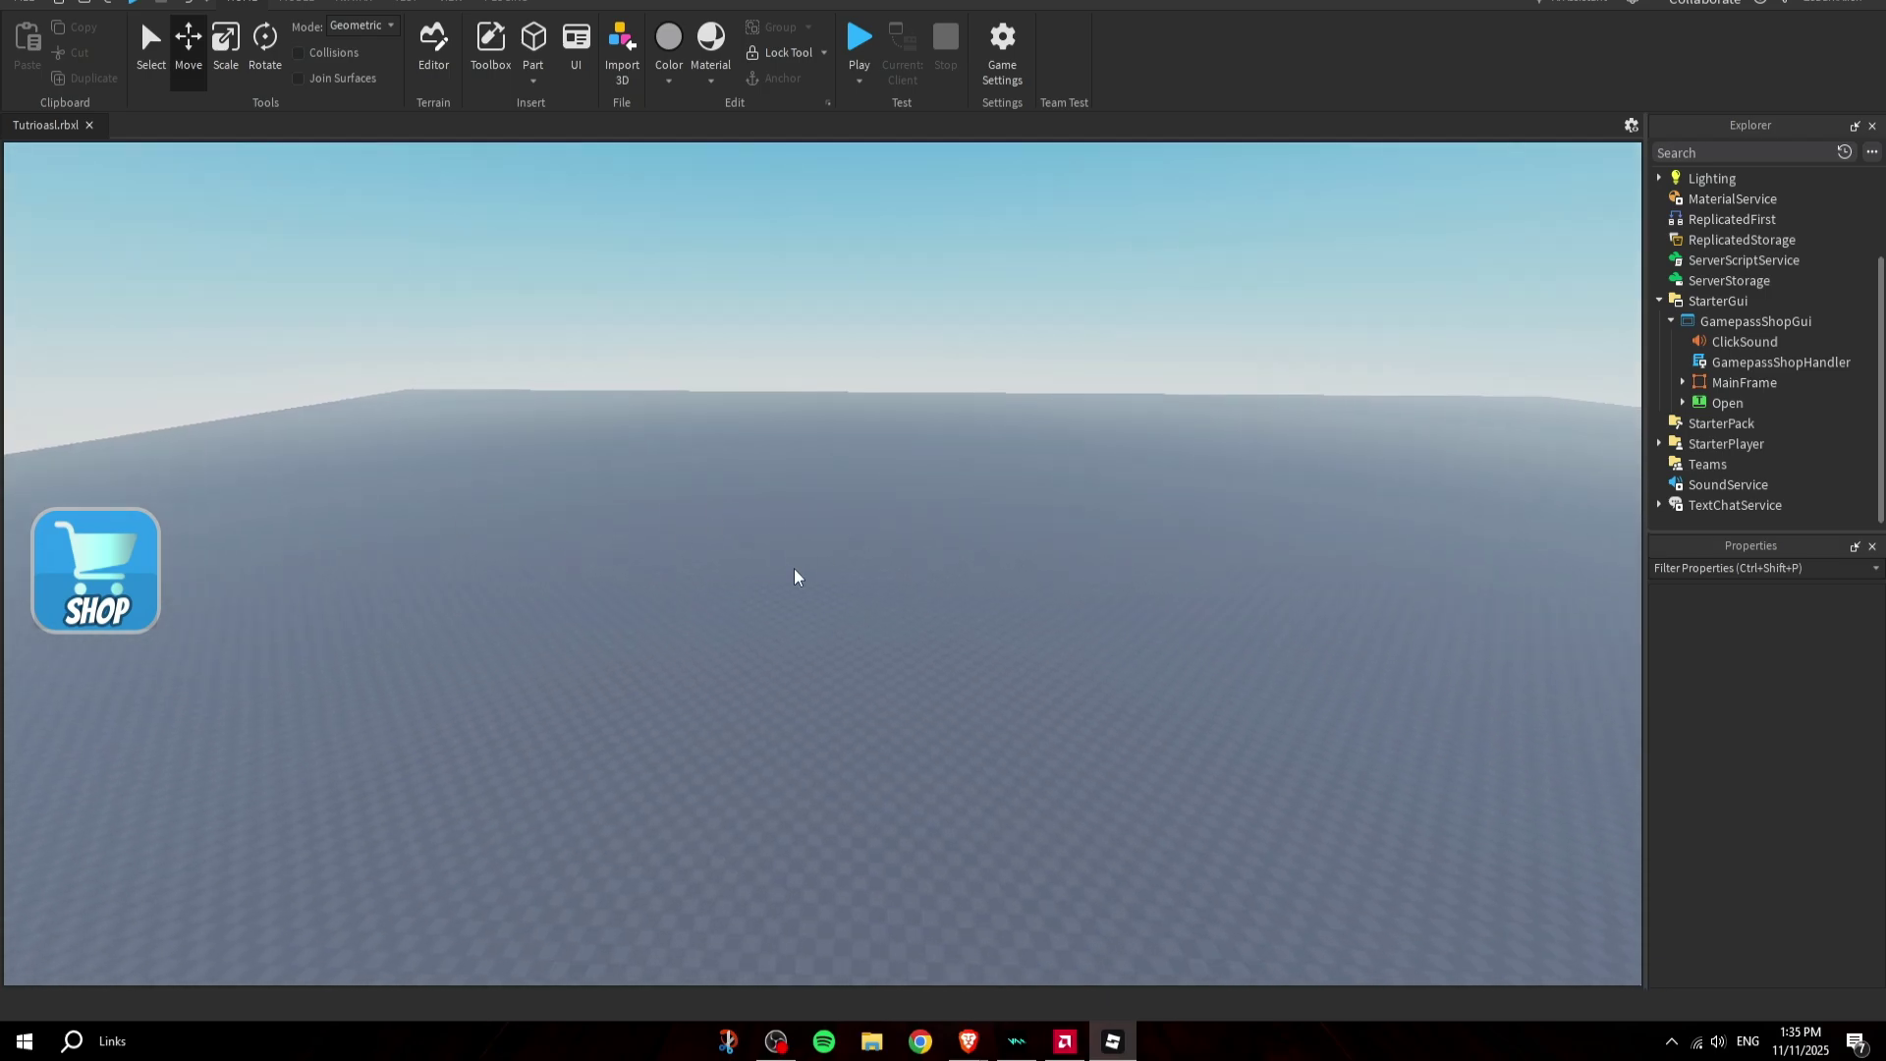
{"action": "right_click_drag", "start_coordinate": [838, 611], "coordinate": [771, 589]}
{"action": "scroll", "coordinate": [823, 579], "scroll_direction": "up", "scroll_amount": 1}
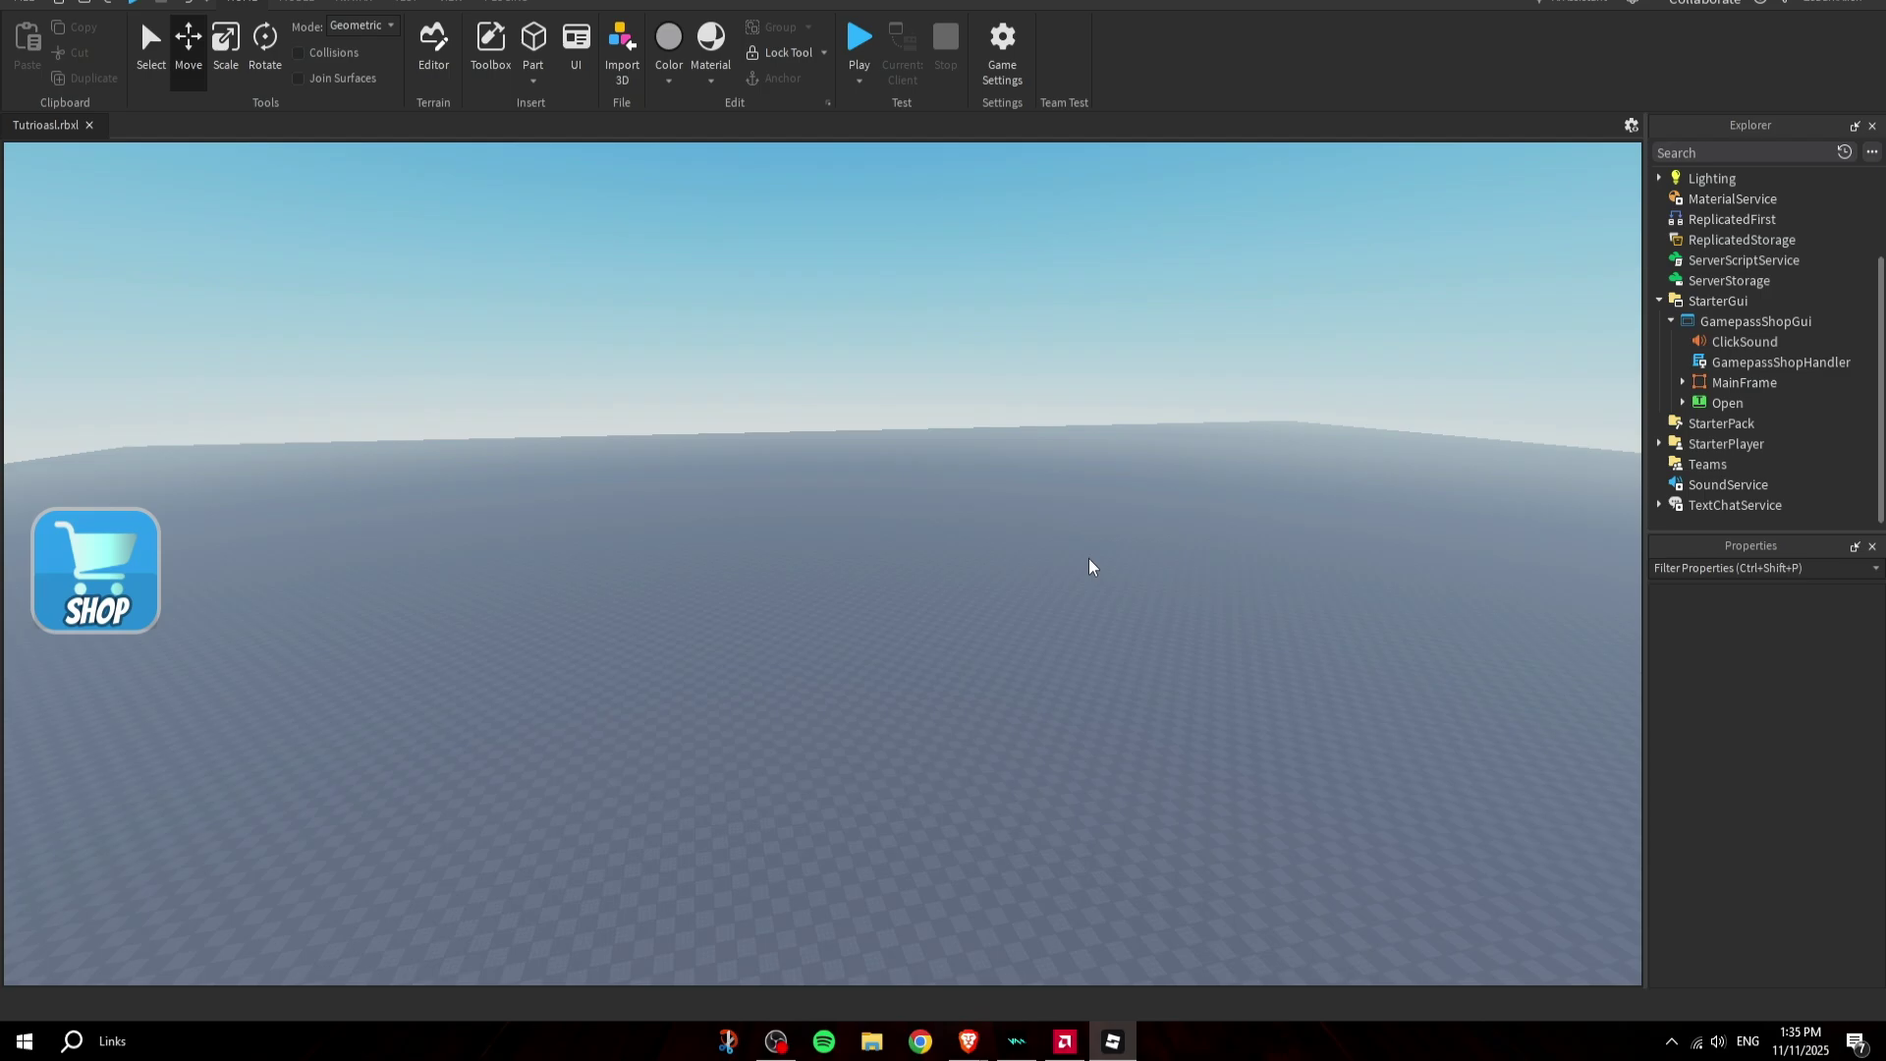
{"action": "right_click_drag", "start_coordinate": [93, 442], "coordinate": [236, 424]}
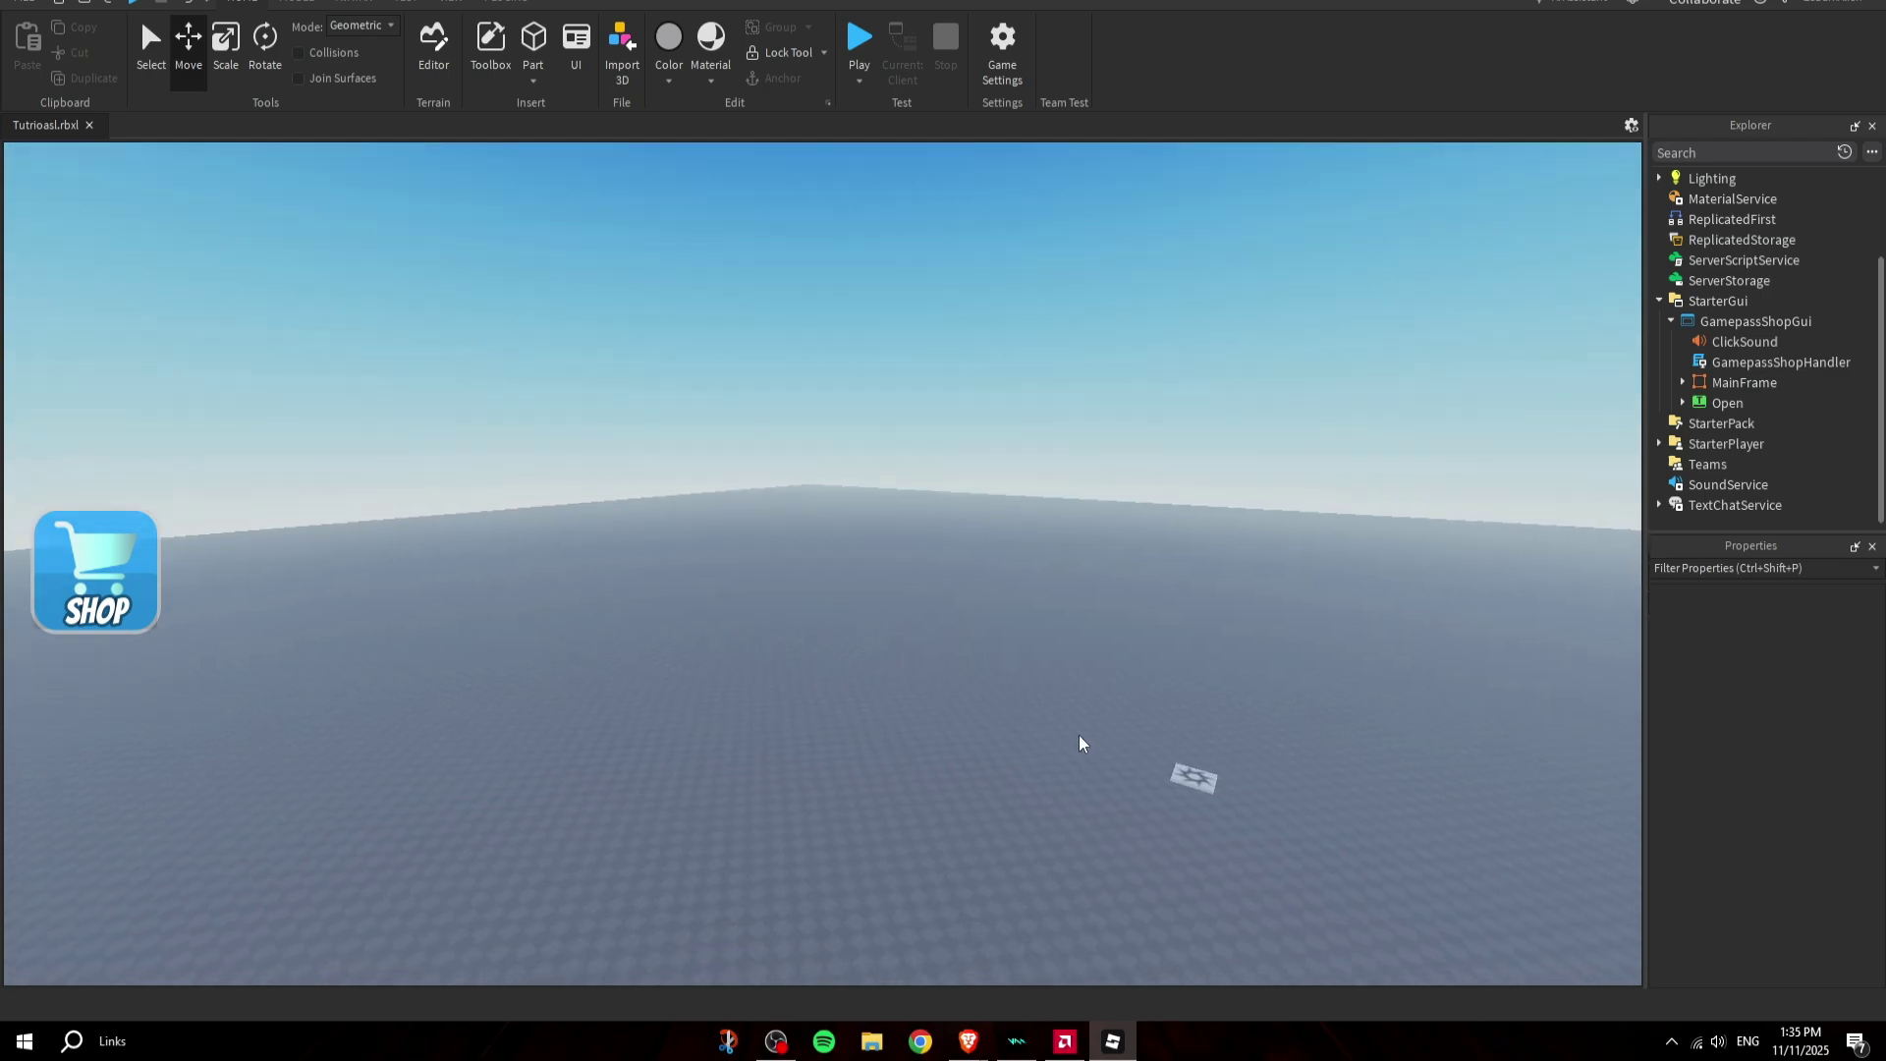
{"action": "right_click_drag", "start_coordinate": [685, 258], "coordinate": [776, 354]}
{"action": "scroll", "coordinate": [1017, 616], "scroll_direction": "down", "scroll_amount": 1}
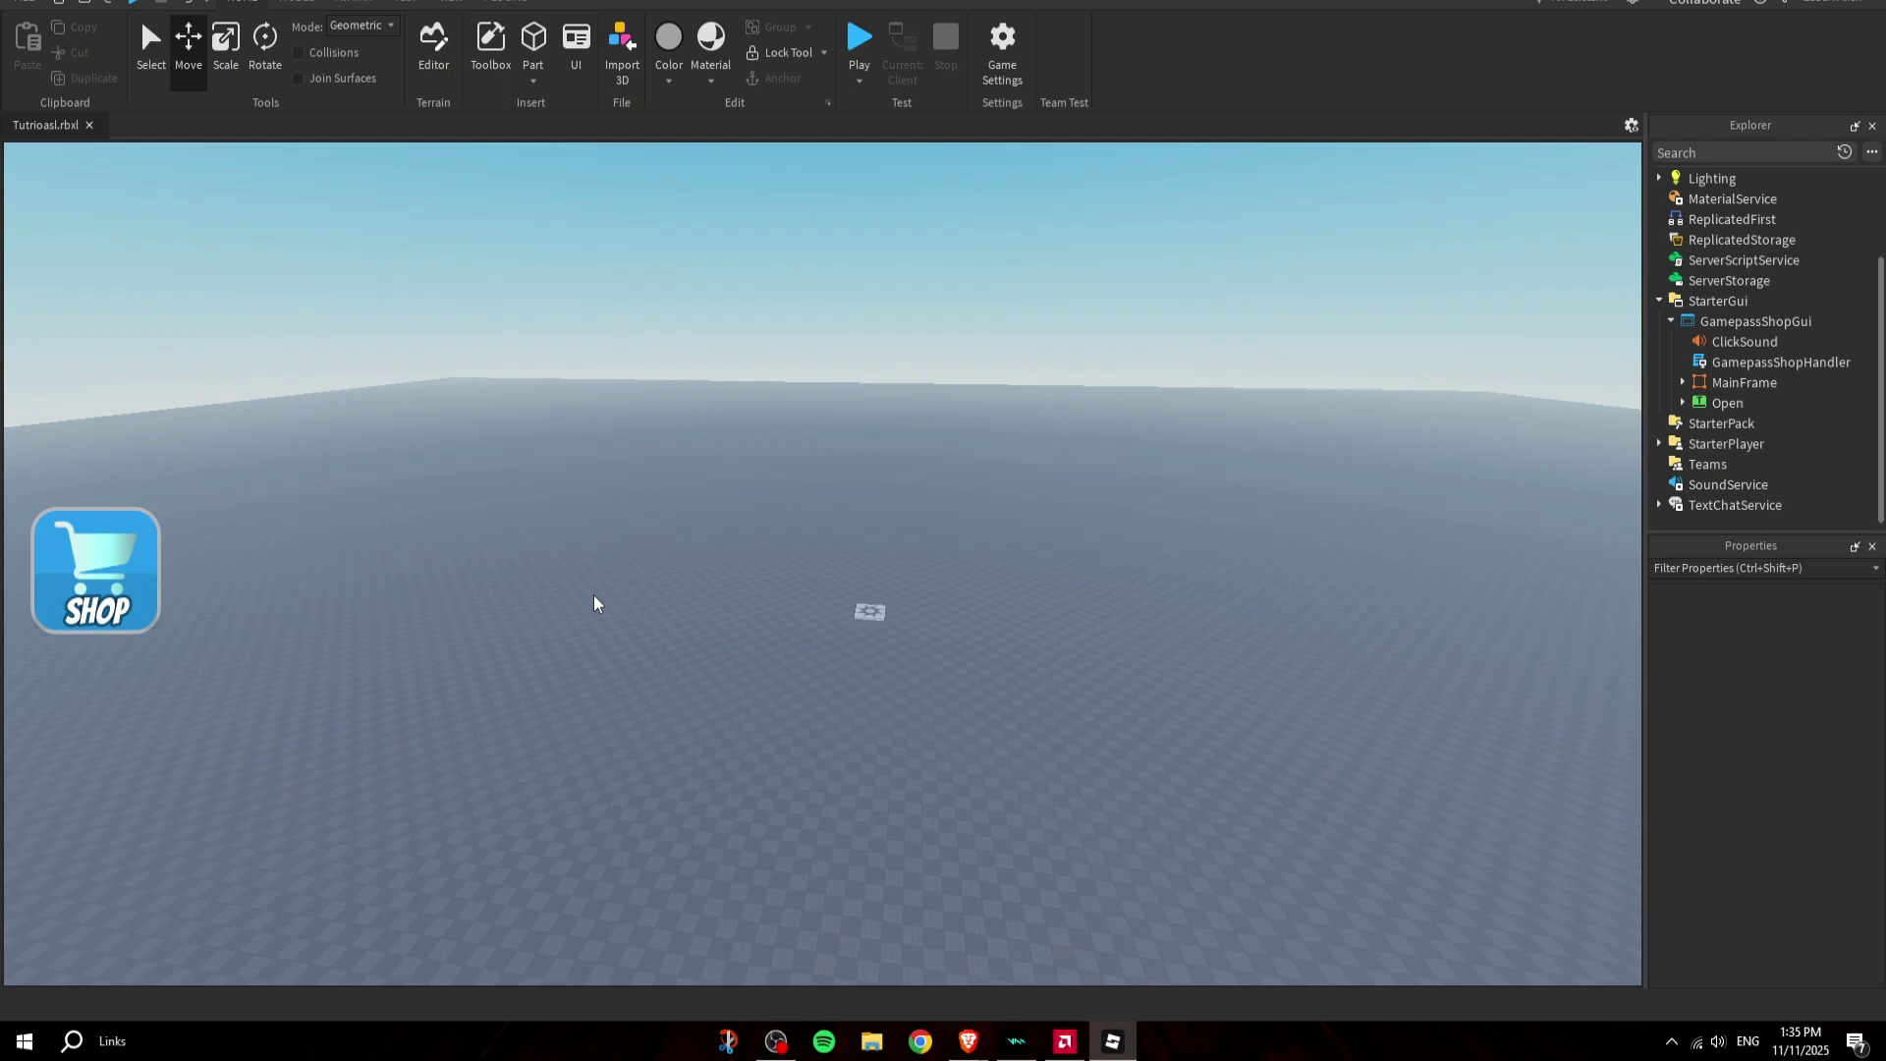
{"action": "right_click_drag", "start_coordinate": [593, 594], "coordinate": [349, 430]}
{"action": "right_click_drag", "start_coordinate": [736, 434], "coordinate": [854, 408]}
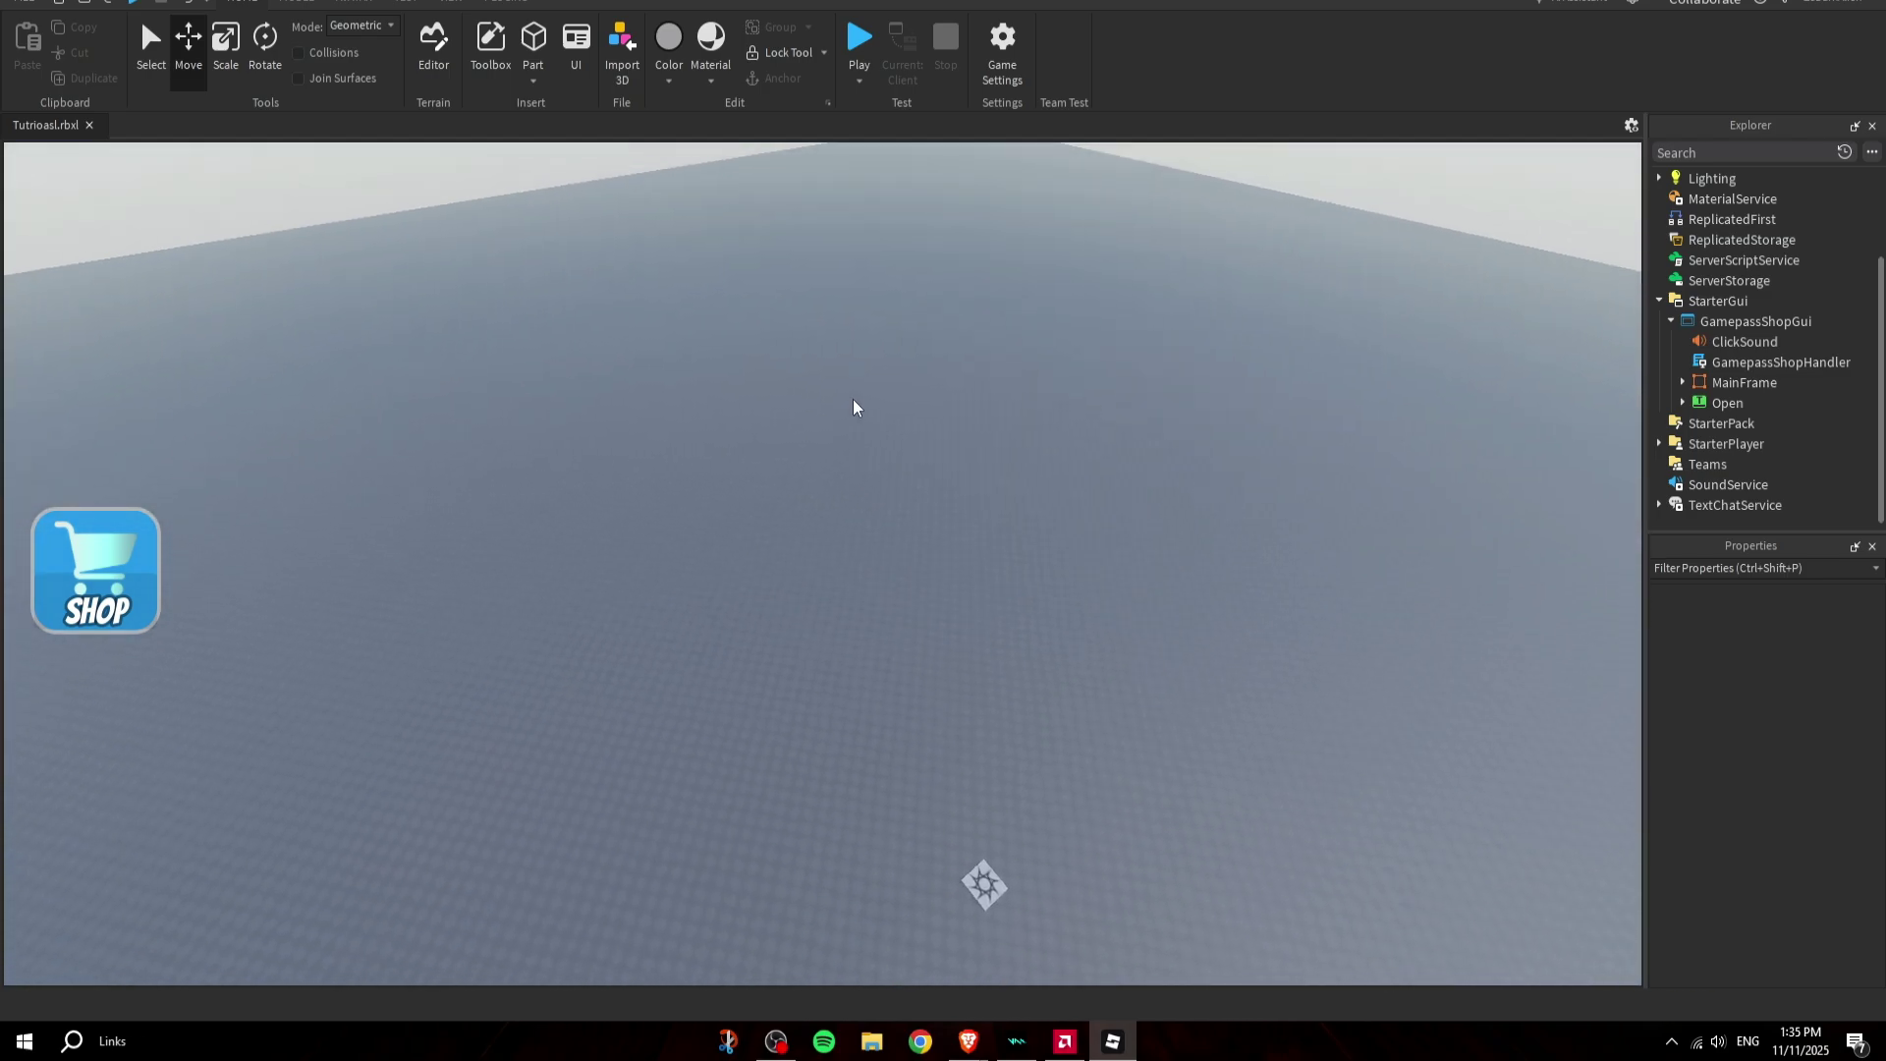